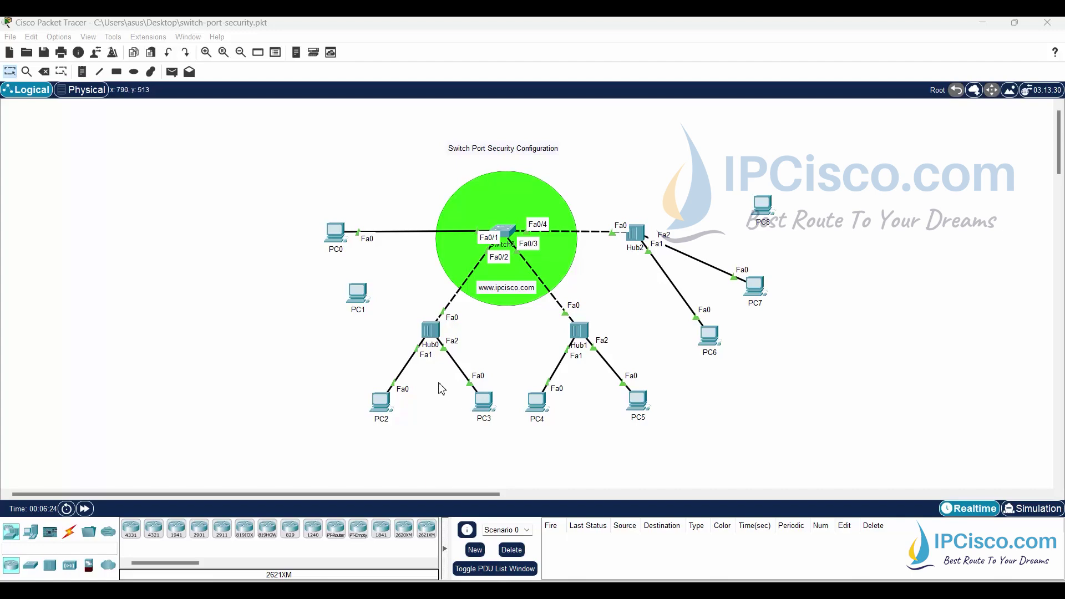
Open the command line of Switch0 and bring up its user prompt.
click(511, 234)
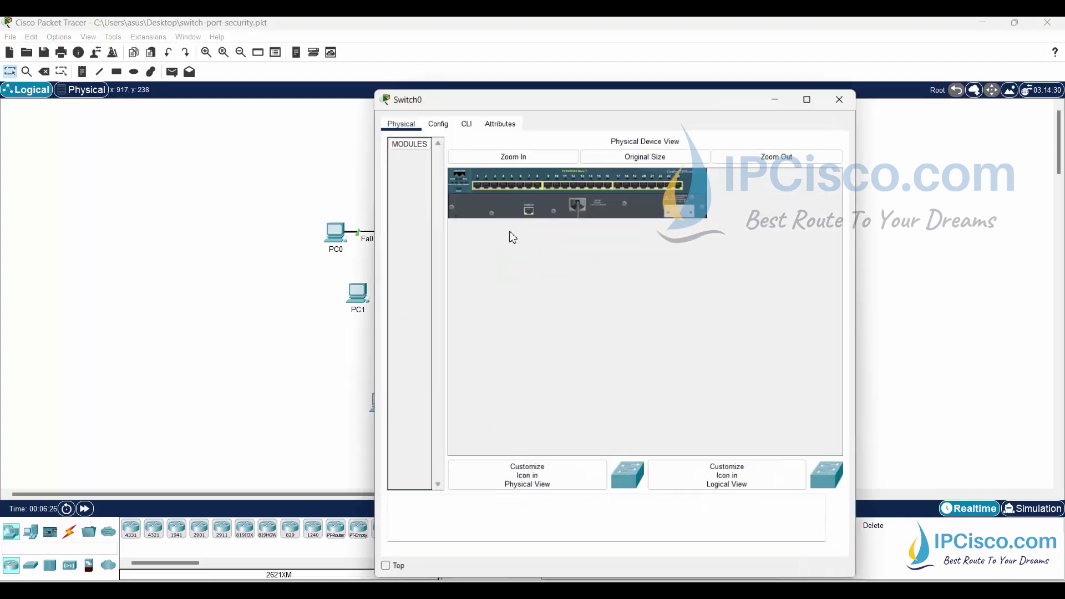
click(466, 123)
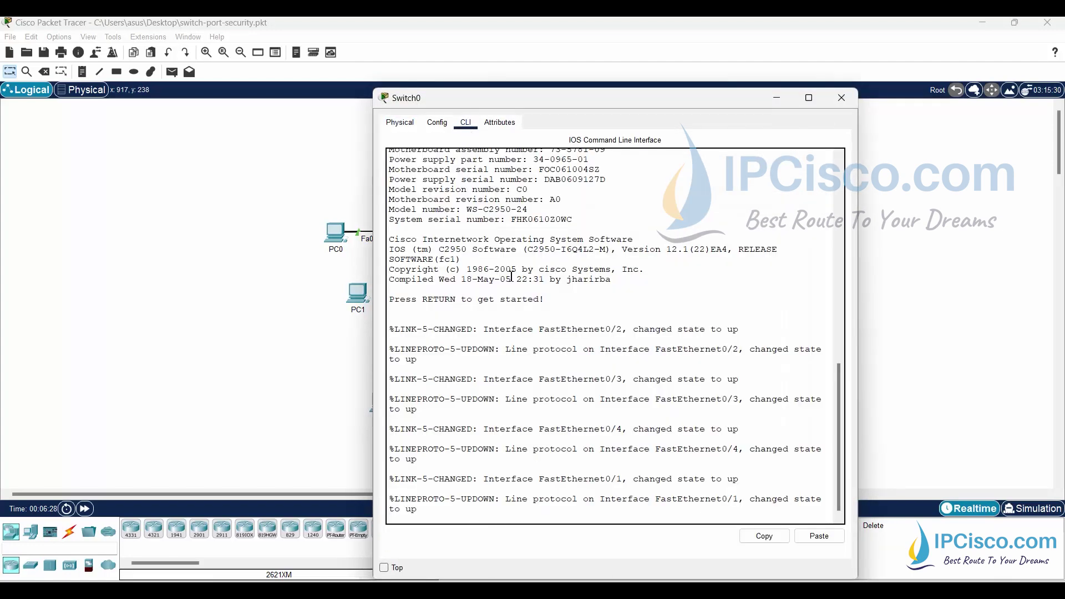
drag(573, 100, 672, 90)
click(640, 271)
key(Return)
key(Return)
key(Return)
key(Return)
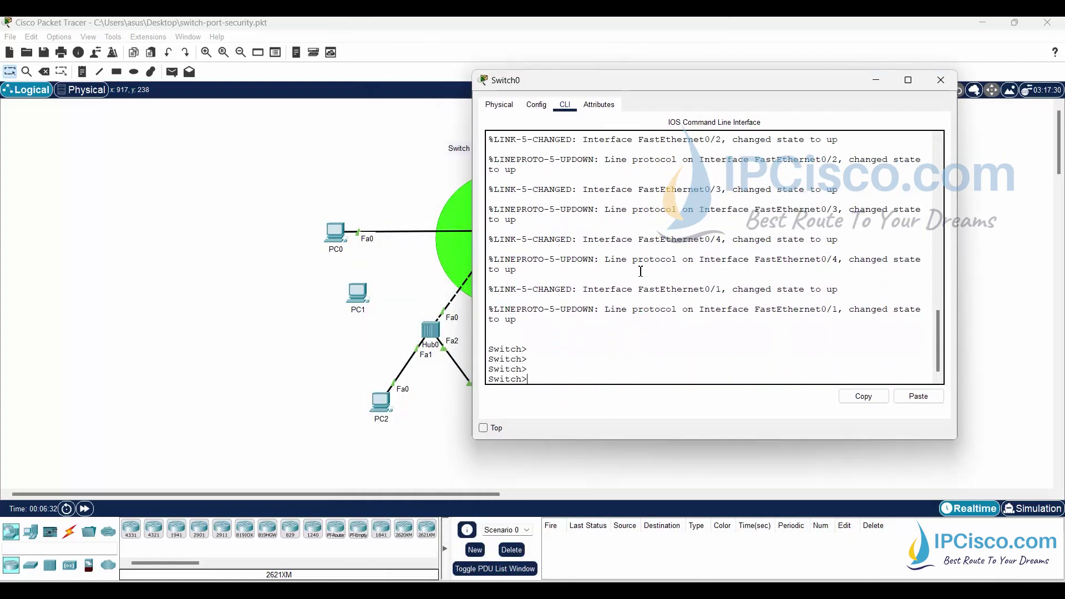
Enter privileged mode on Switch0 and go into global configuration mode.
text(en)
key(Return)
text(confi)
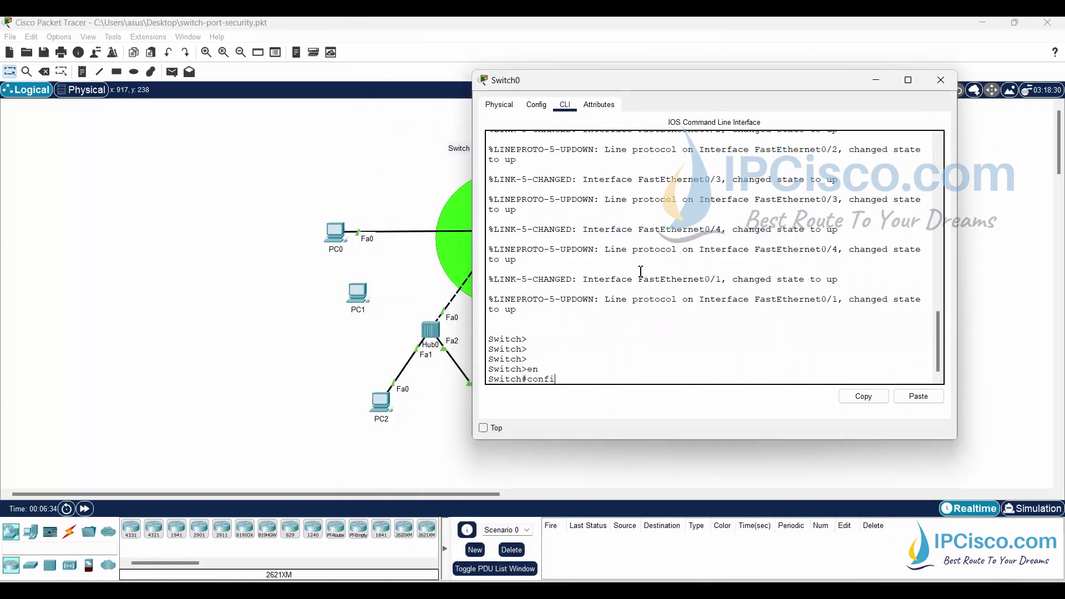
text( ter)
key(Return)
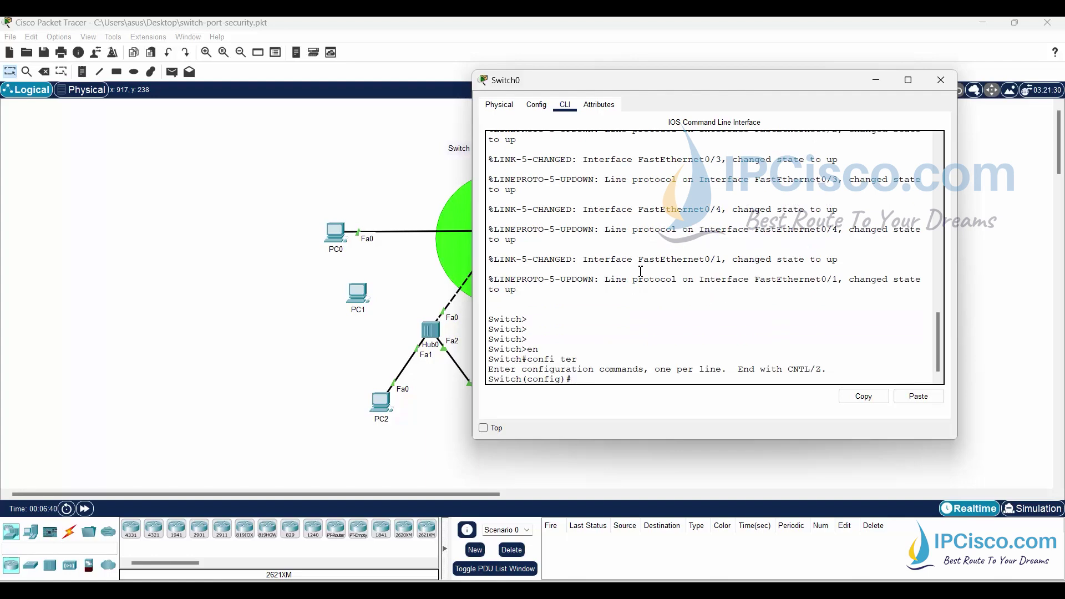
text(swit)
key(Tab)
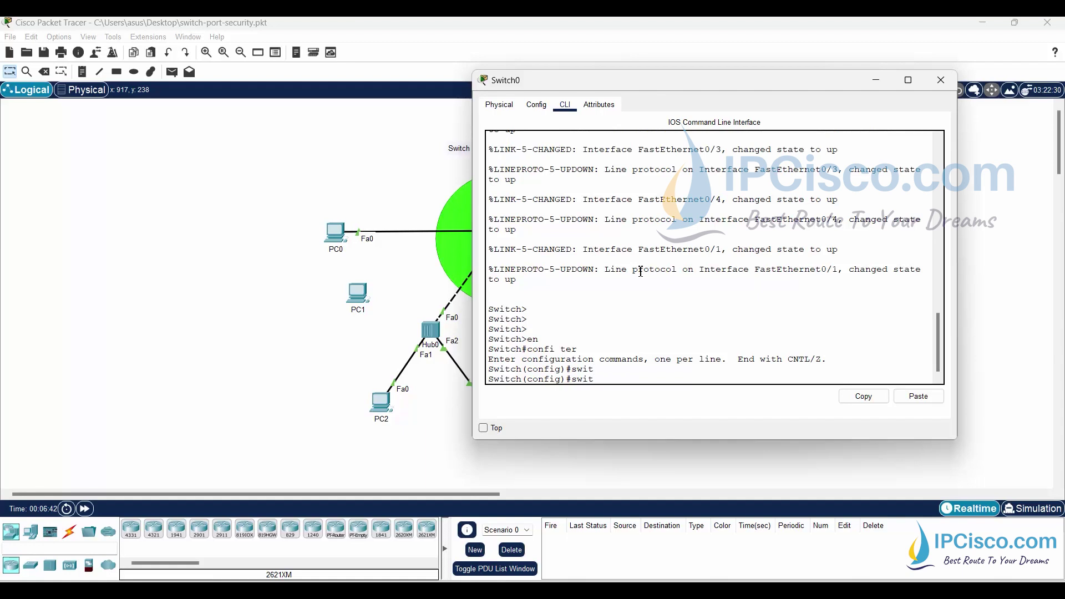
text(c)
key(Tab)
key(BackSpace)
key(BackSpace)
key(BackSpace)
key(BackSpace)
key(BackSpace)
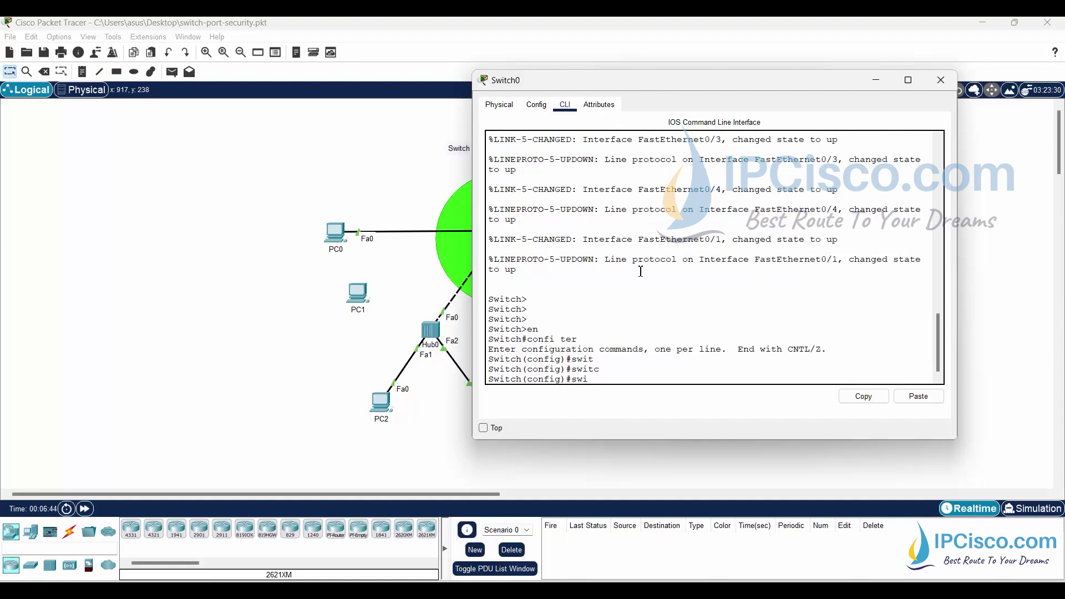
Enter interface configuration mode for fastEthernet 0/1 on the switch.
text(inter)
key(Tab)
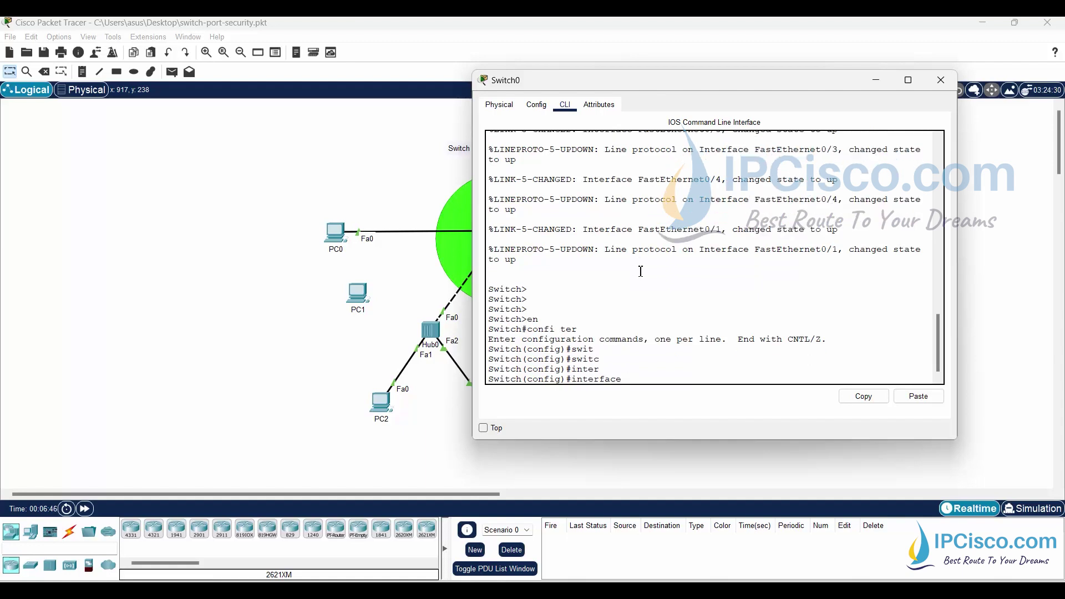
text(fa)
text(s)
key(Tab)
text(0/1)
key(Return)
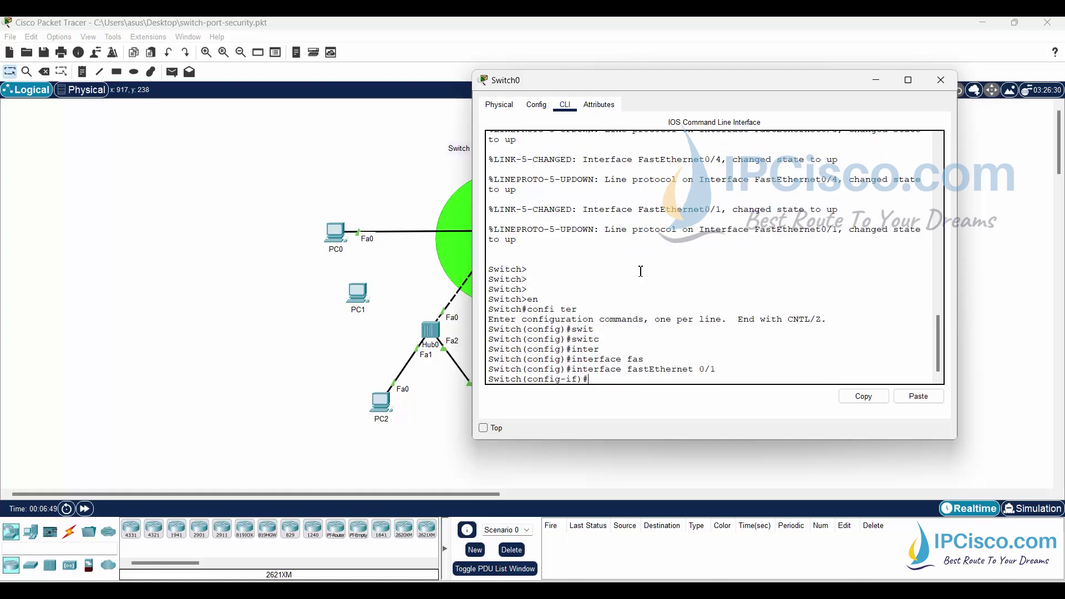
Set interface fastEthernet 0/1 to access mode with switchport mode access.
text(swit)
key(Tab)
text(mode access)
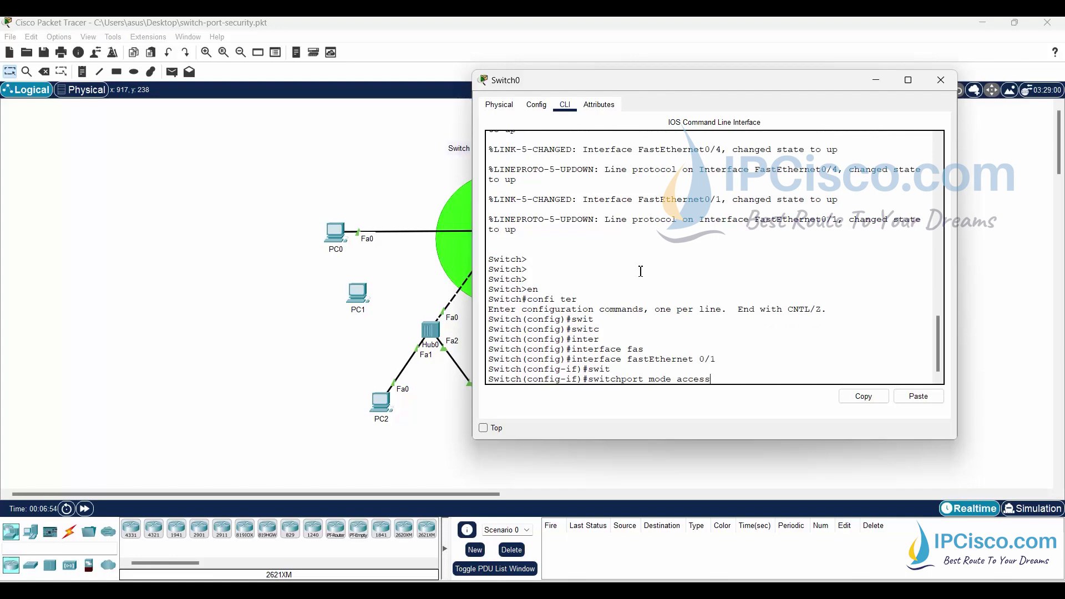
key(Tab)
key(Return)
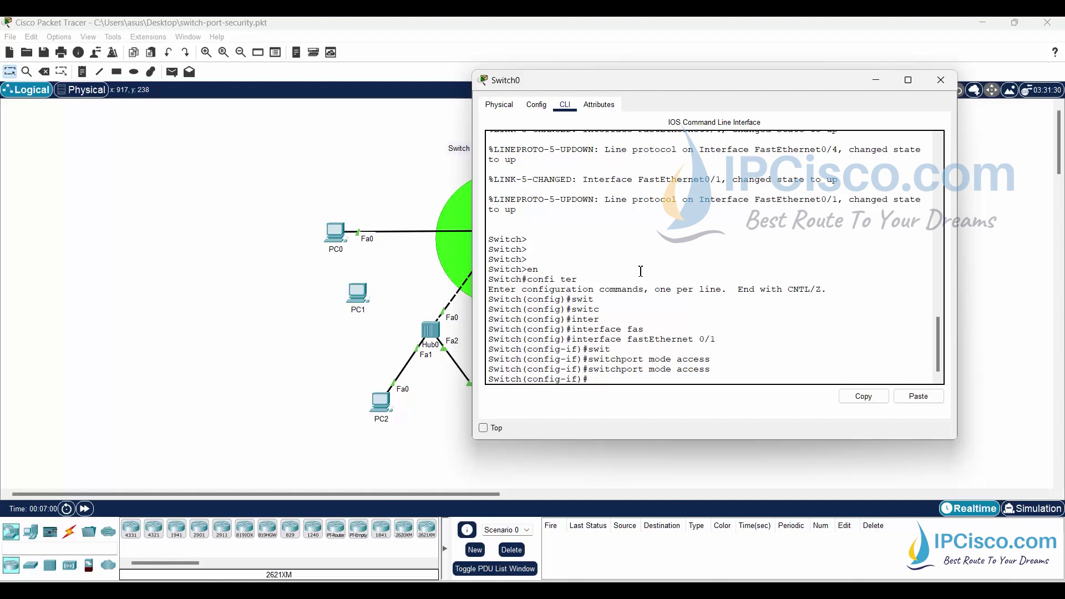
Enable port security on fastEthernet 0/1 with switchport port-security.
text(swi)
key(Tab)
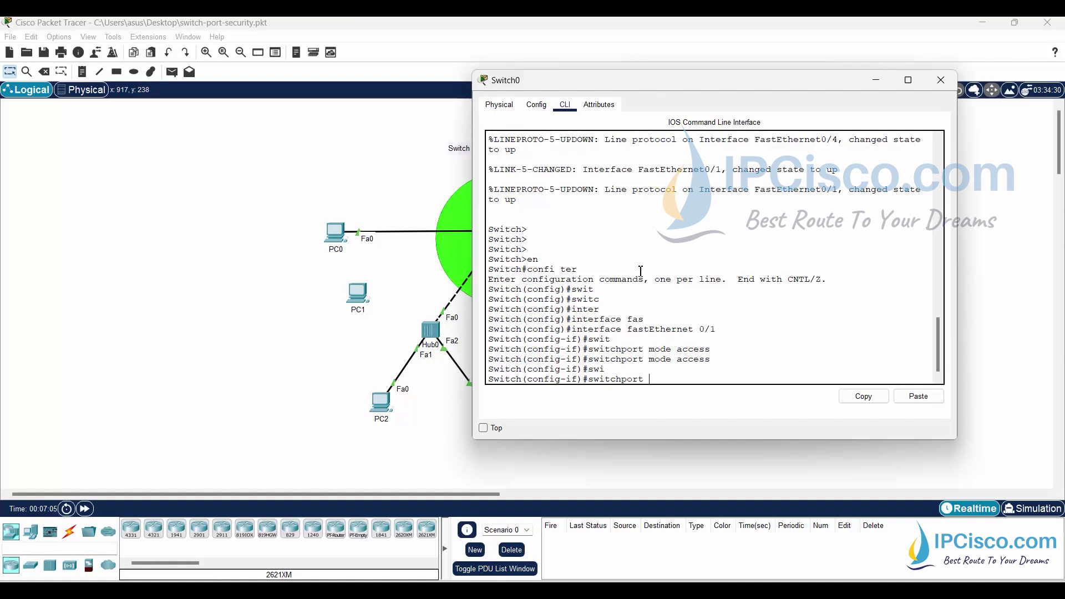
text(poert)
key(Tab)
key(BackSpace)
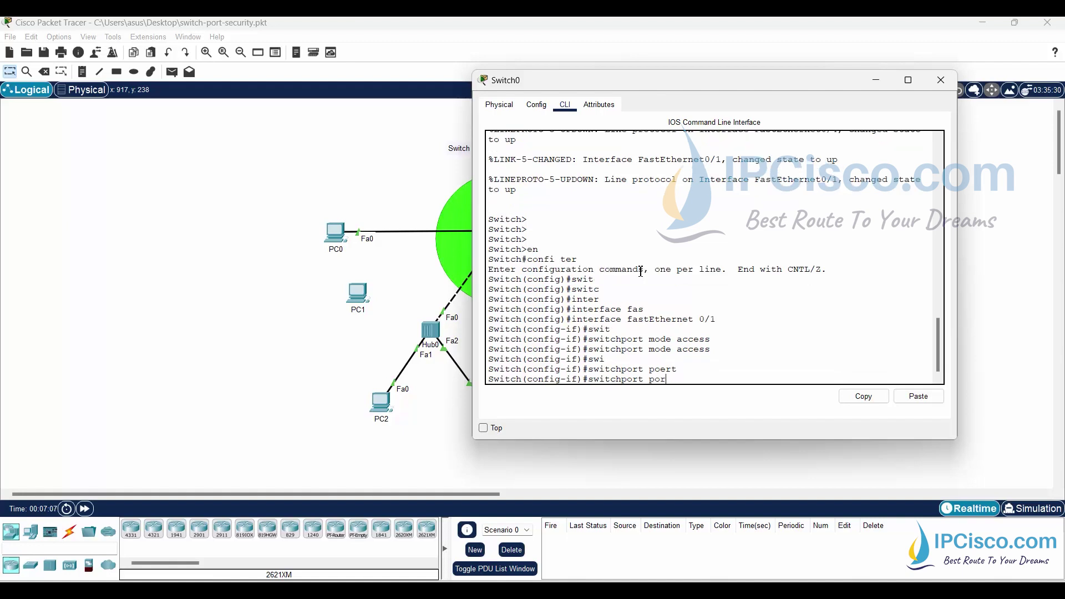
key(Tab)
key(Return)
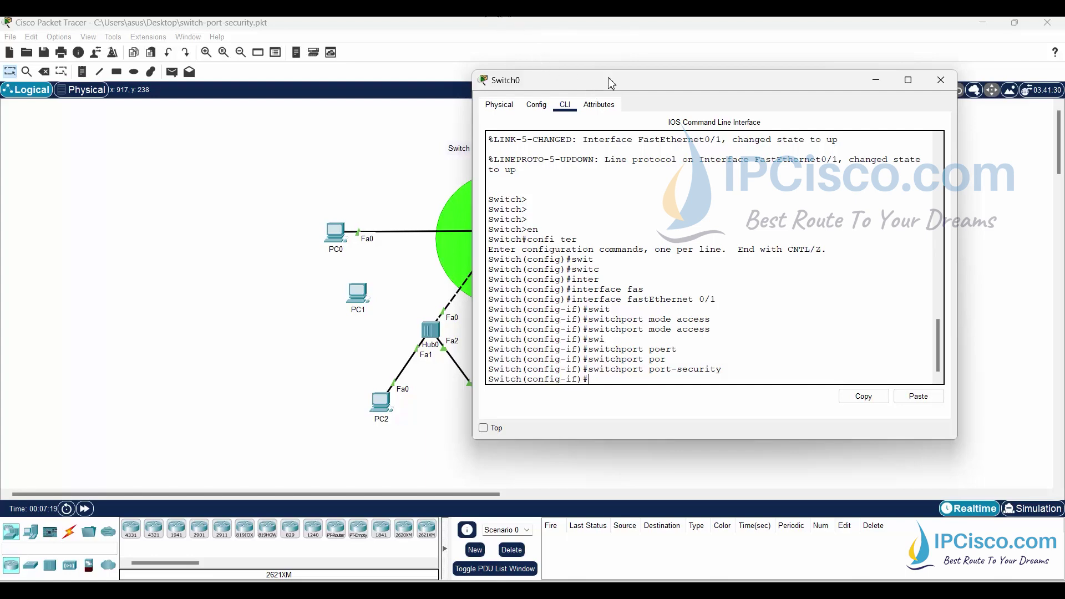
Copy the MAC address of PC0's FastEthernet0 interface from its configuration and minimize the PC0 window.
drag(610, 82, 687, 64)
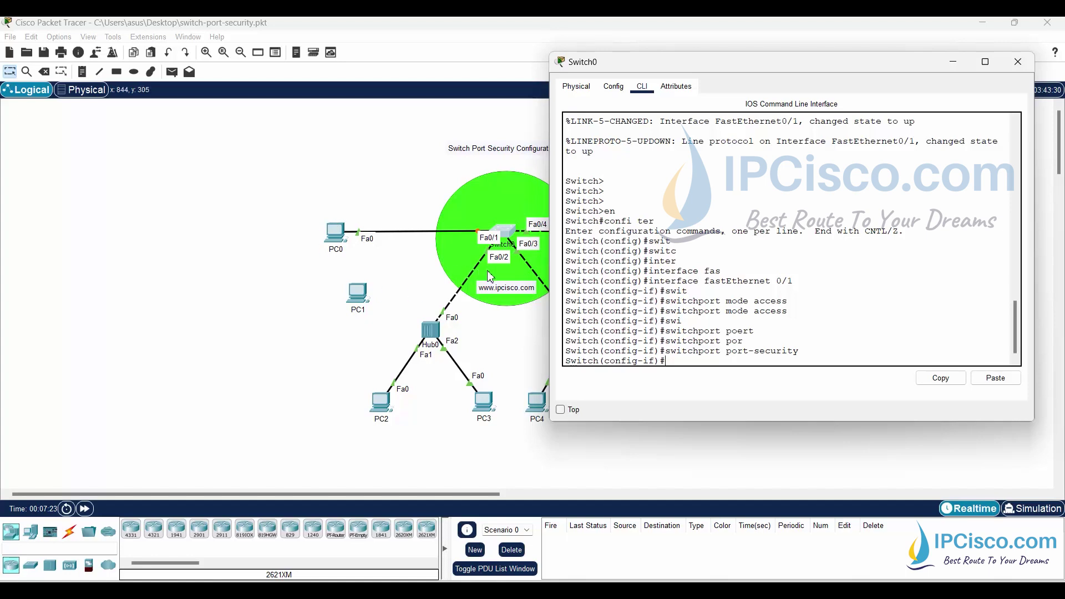
click(335, 242)
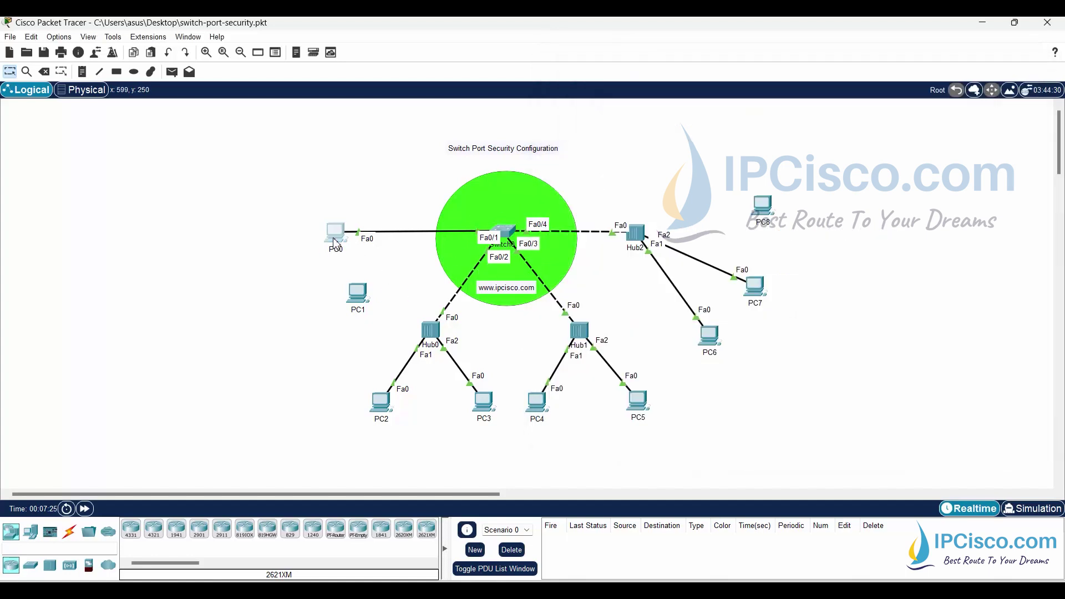
click(335, 243)
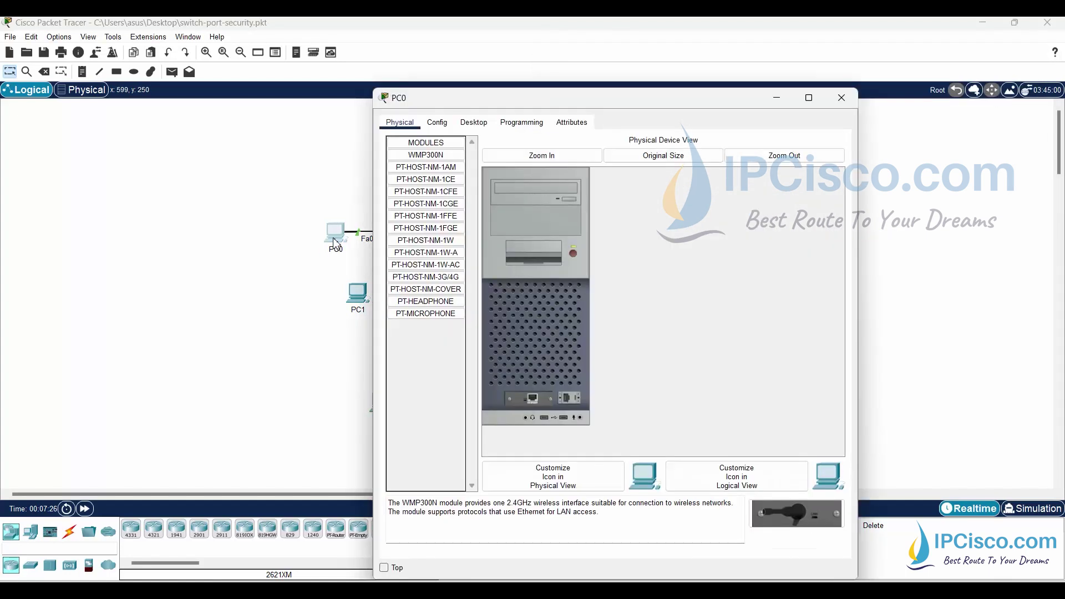
click(437, 123)
click(442, 191)
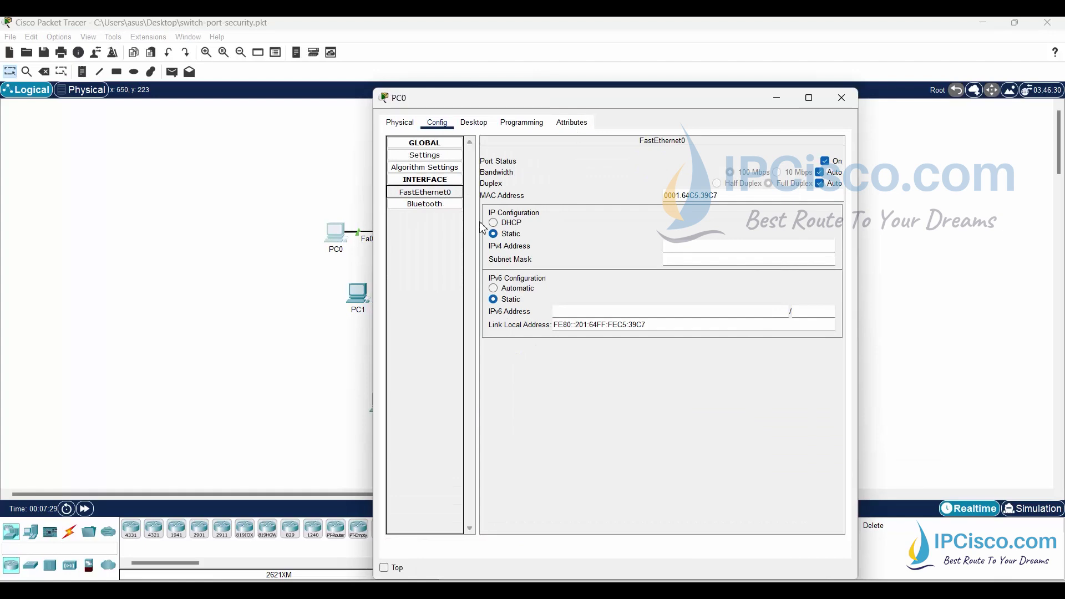
drag(719, 195, 663, 195)
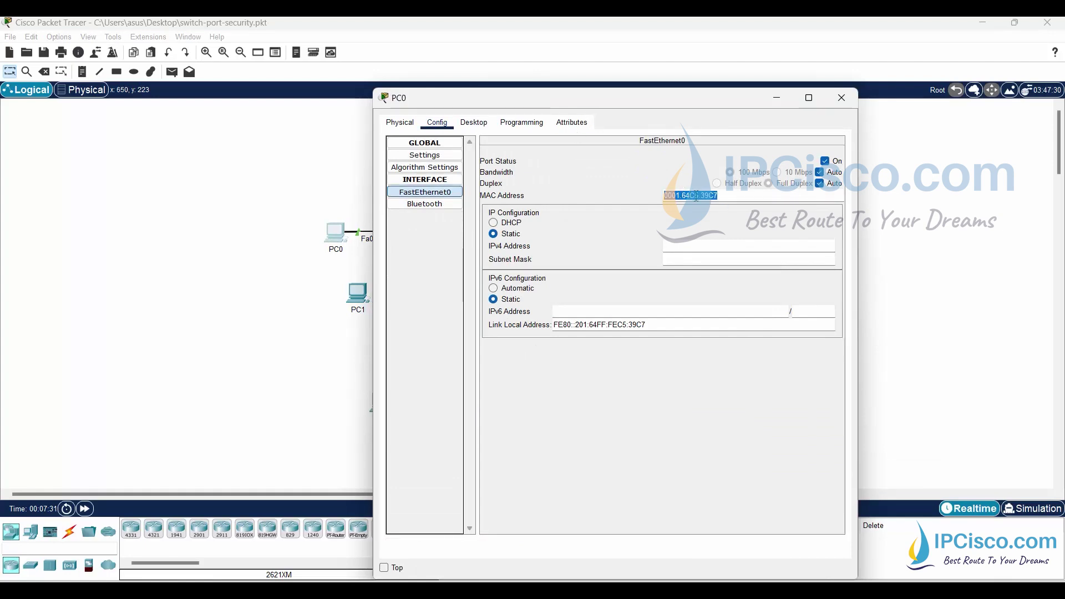
right_click(695, 195)
click(723, 248)
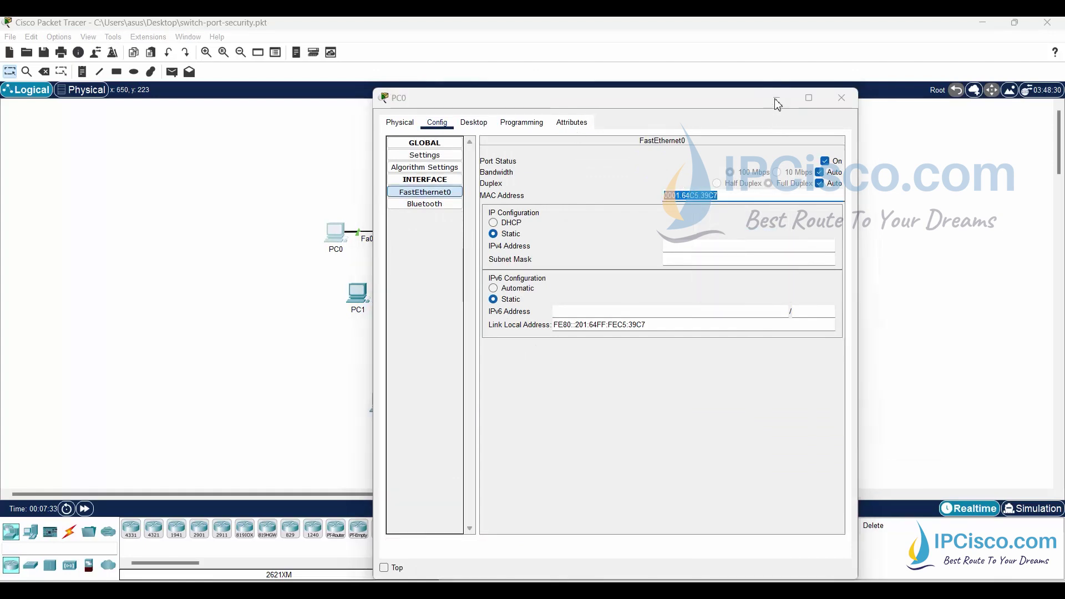
click(776, 99)
On Switch0, assign PC0's copied address 0001.64C5.39C7 to fastEthernet 0/1 with switchport port-security mac-address.
click(504, 230)
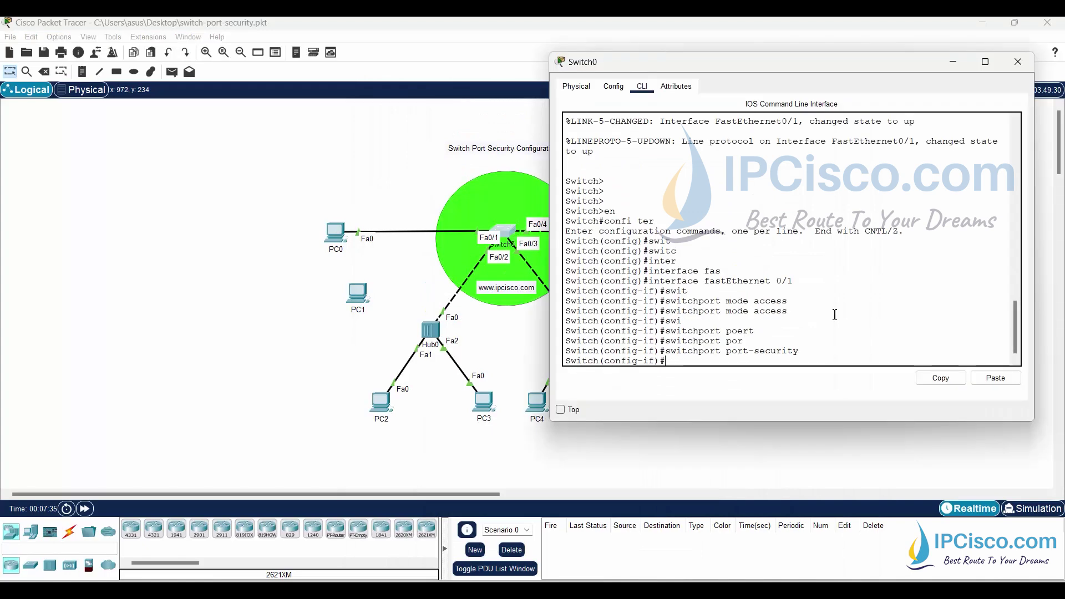
text(sw)
key(Tab)
text(port)
key(Tab)
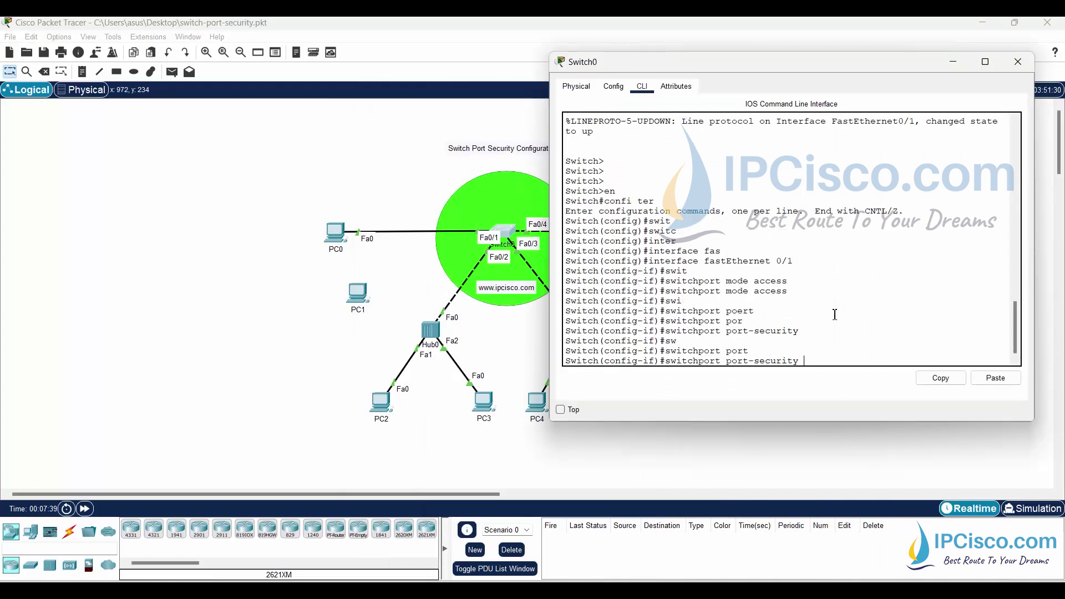
text(mac)
key(Tab)
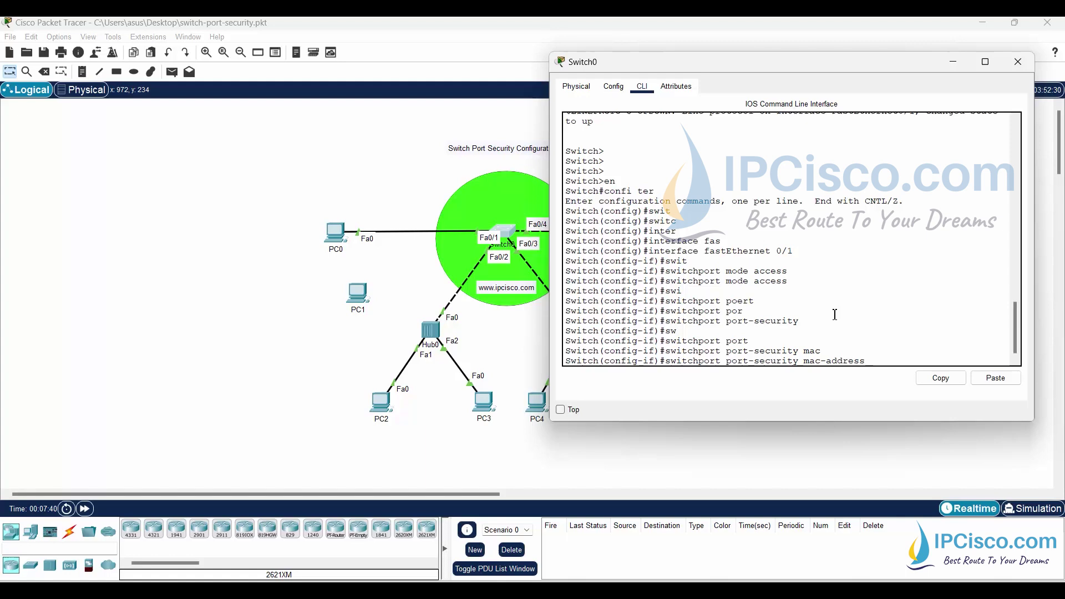
right_click(782, 284)
click(802, 299)
key(Return)
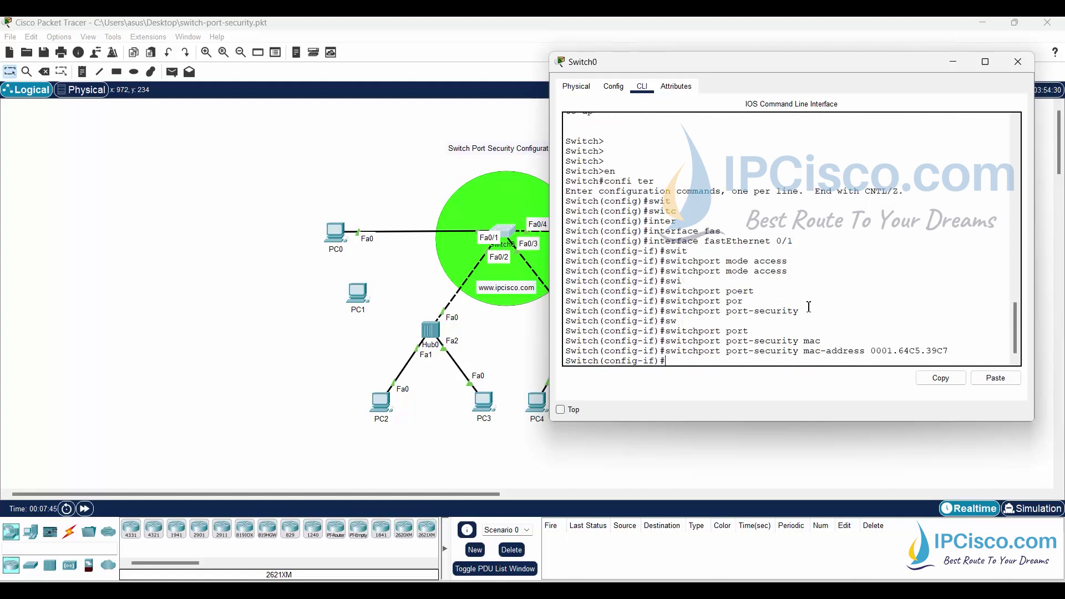
key(Return)
key(Return)
Limit fastEthernet 0/1 to one secure address with switchport port-security maximum 1.
text(siw)
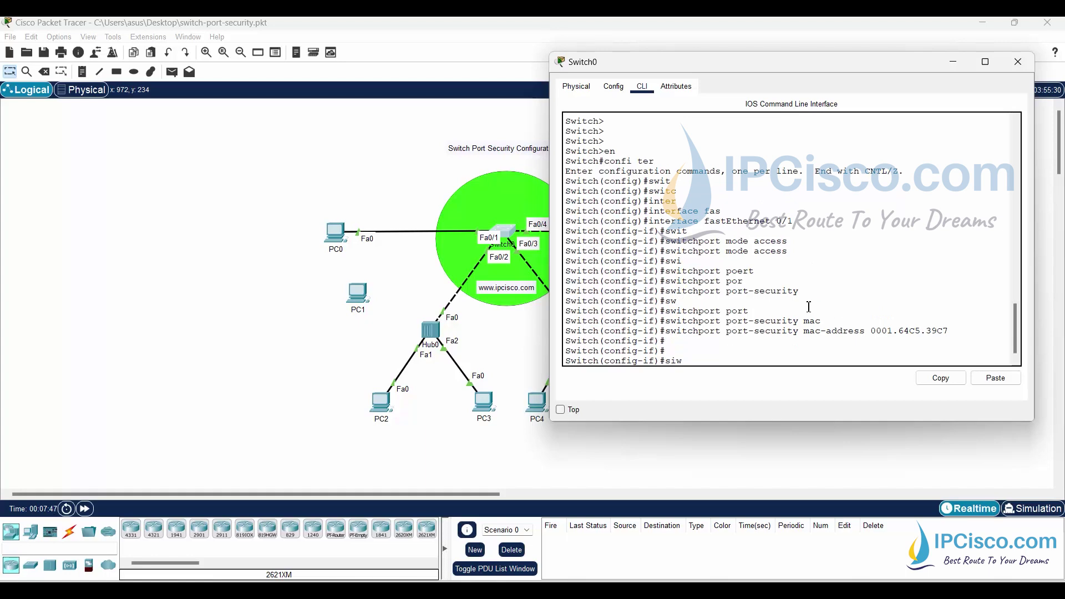
key(Tab)
key(BackSpace)
key(BackSpace)
text(wi)
key(Tab)
text(p)
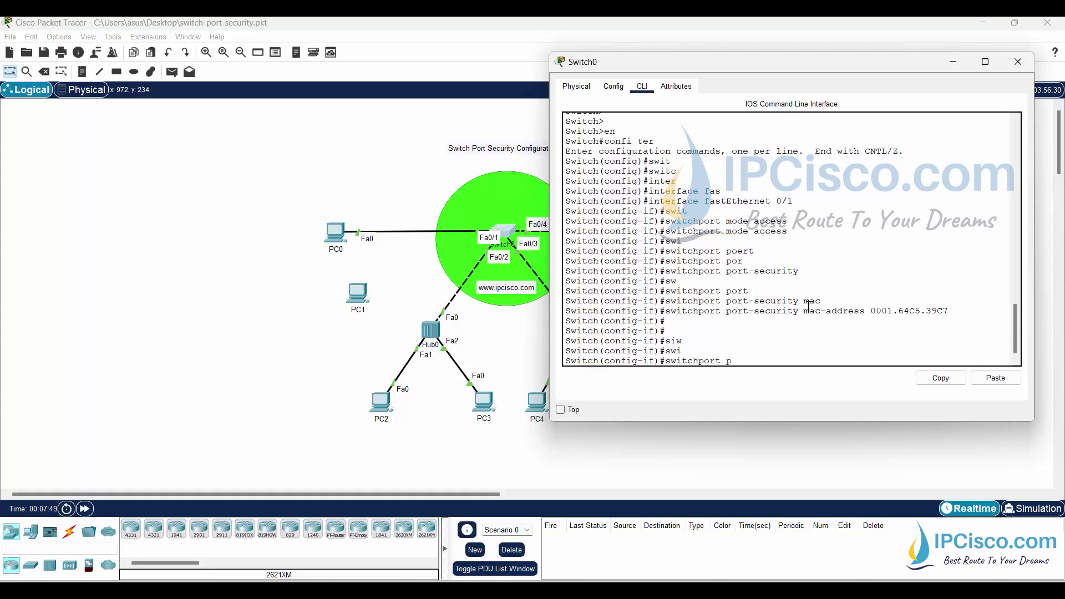
text(ort)
key(Tab)
text(max)
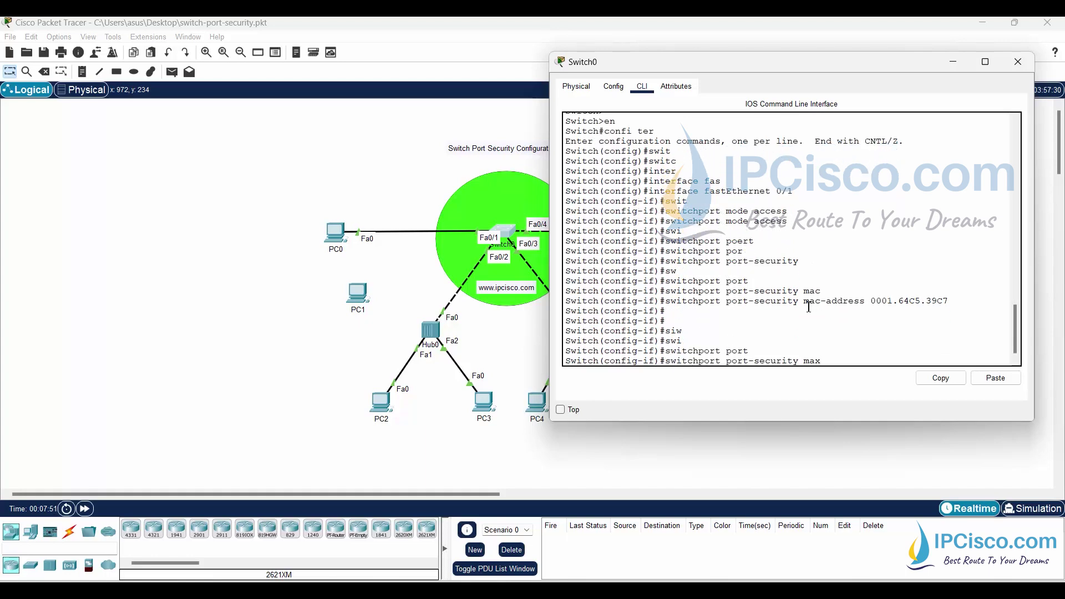
key(Tab)
text(1)
key(Return)
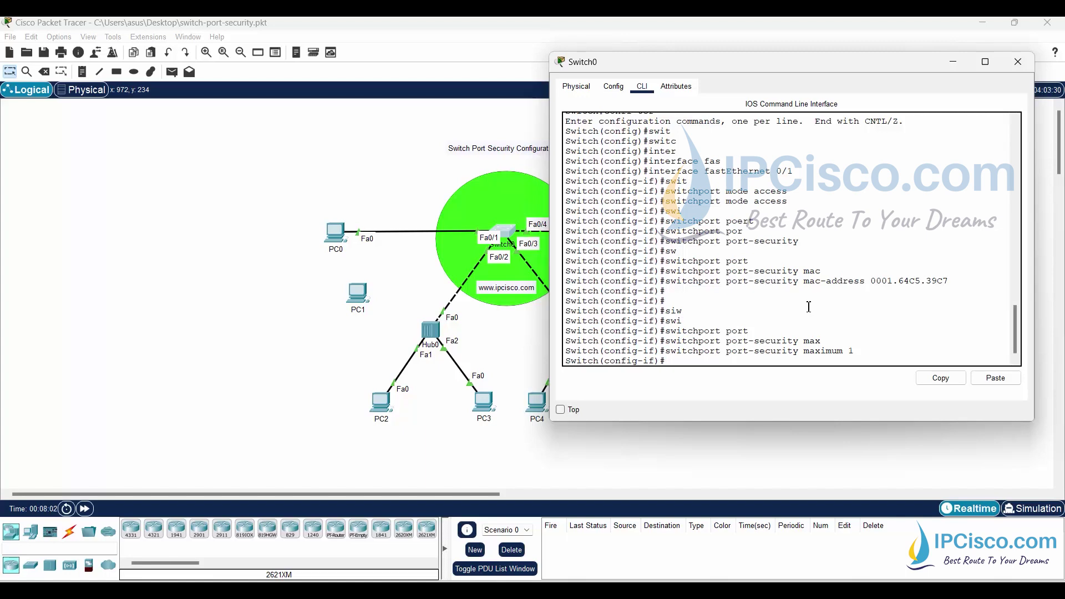
Set the port security violation action on fastEthernet 0/1 to shutdown.
text(swi)
key(Tab)
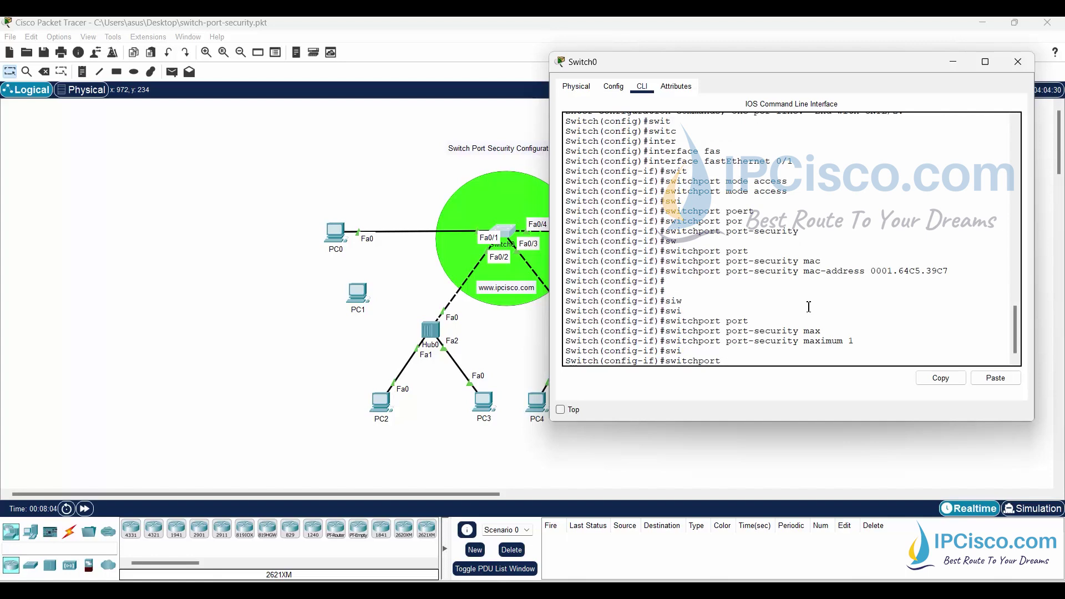
text(port-security violation)
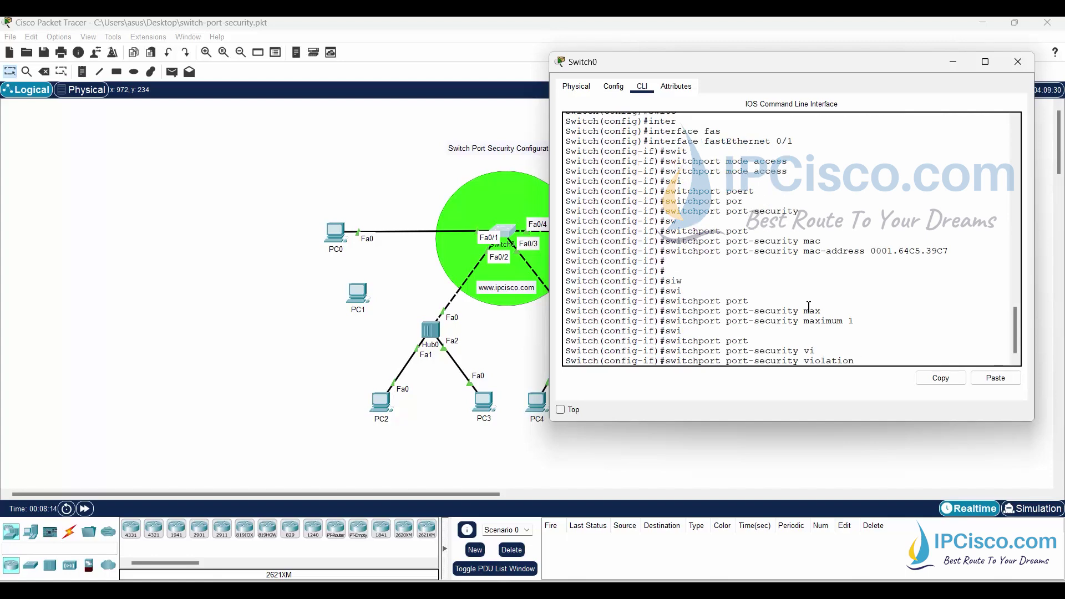
text(shu)
key(Tab)
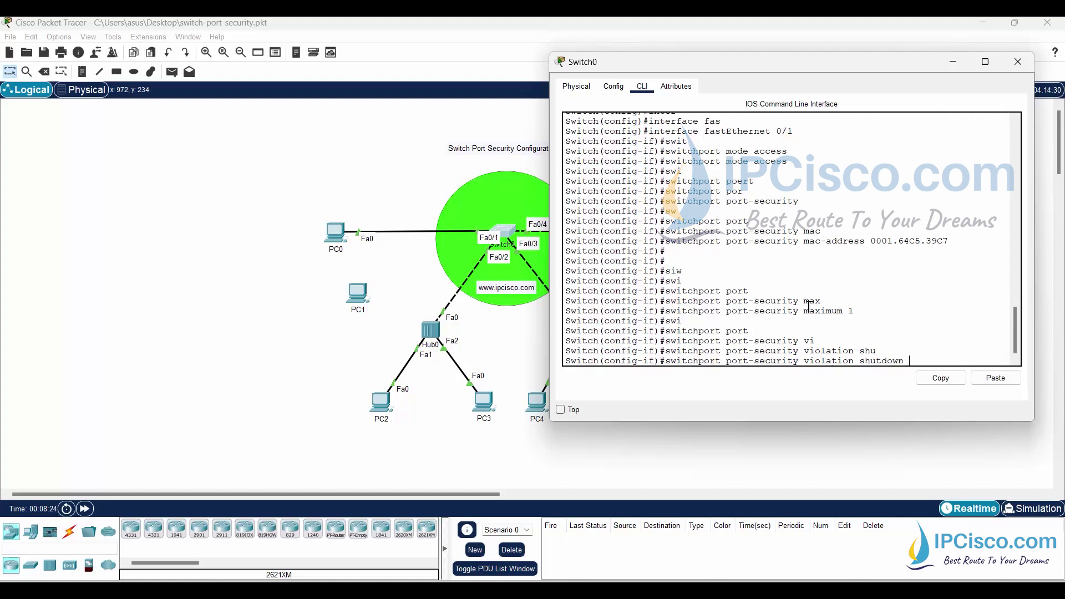
key(Return)
key(Return)
key(Return)
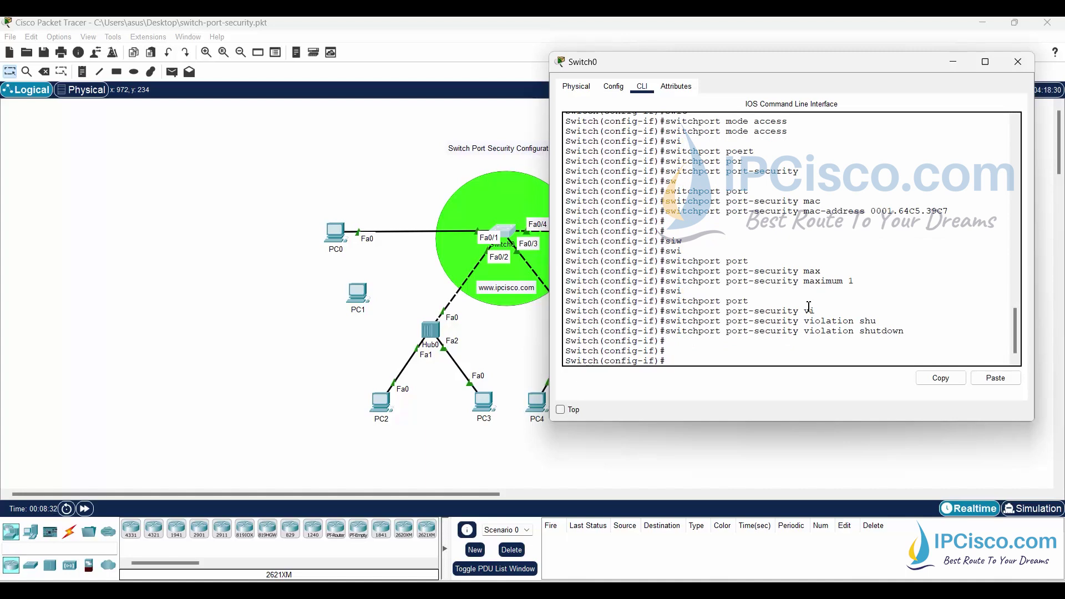
End configuration mode and save the switch configuration with write.
text(end)
key(Return)
text(wr)
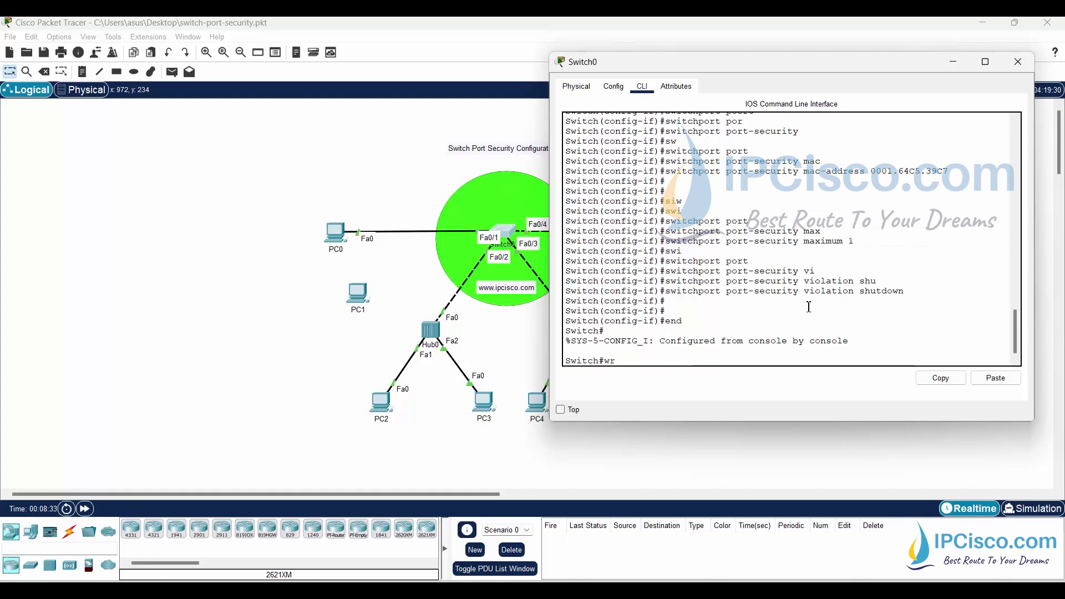
key(Tab)
key(Return)
key(Return)
key(Return)
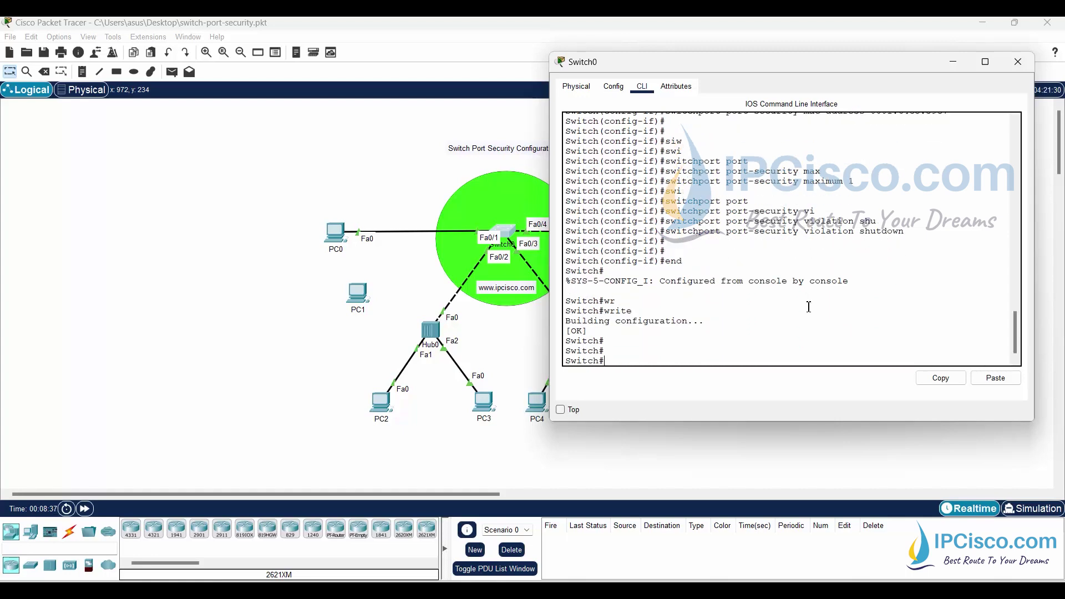
Display the switch's port security summary with show port-security.
text(show port)
key(BackSpace)
key(BackSpace)
key(BackSpace)
text(ot)
key(Tab)
key(BackSpace)
text(r)
key(Tab)
key(Return)
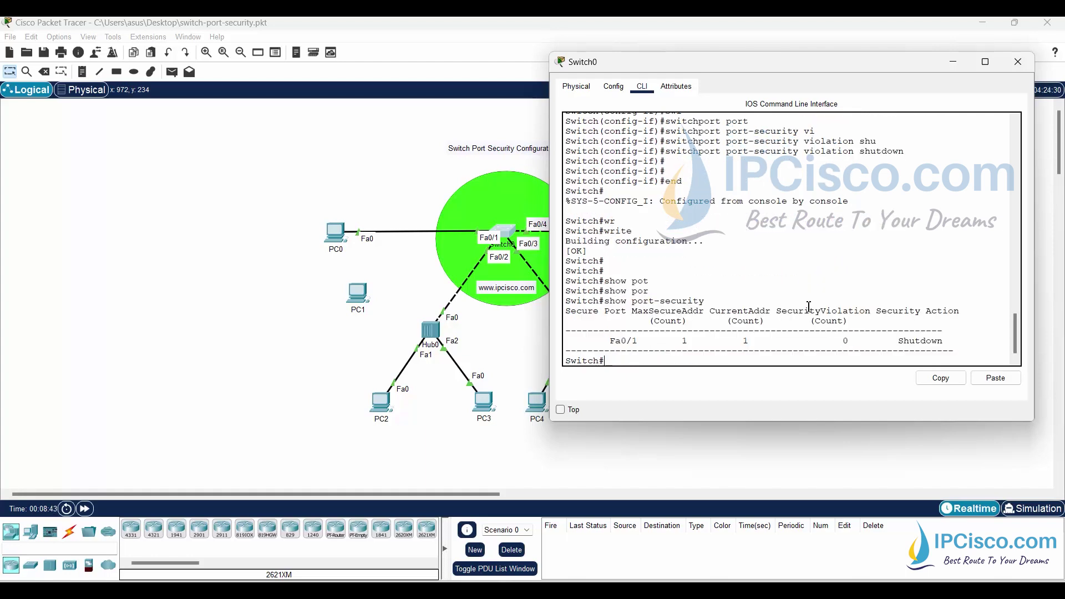
Examine the Fa0/1 entry and its security action in the port security summary.
drag(609, 340, 638, 340)
drag(949, 340, 849, 341)
click(849, 341)
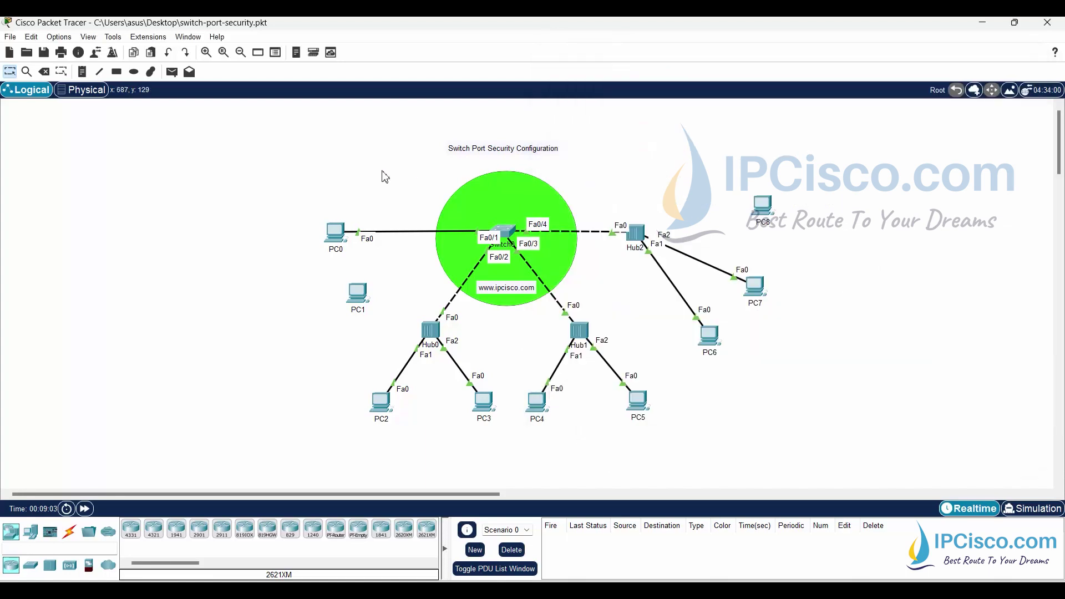
Delete the PC0 to Switch0 link and connect Switch0's Fa0/1 to PC1's Fa0 with a copper straight-through cable.
key(Delete)
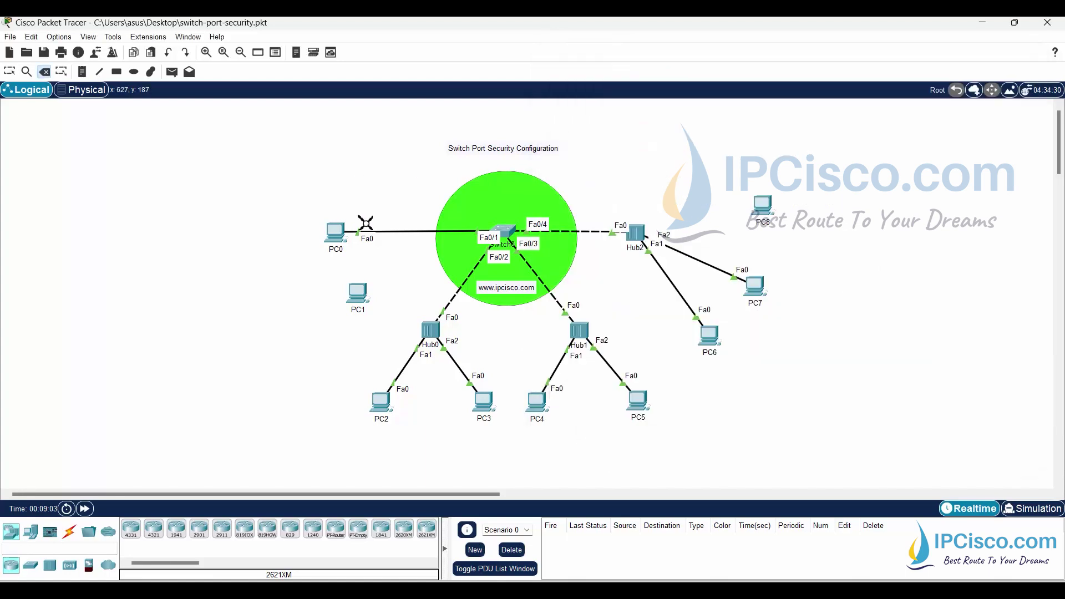
click(403, 231)
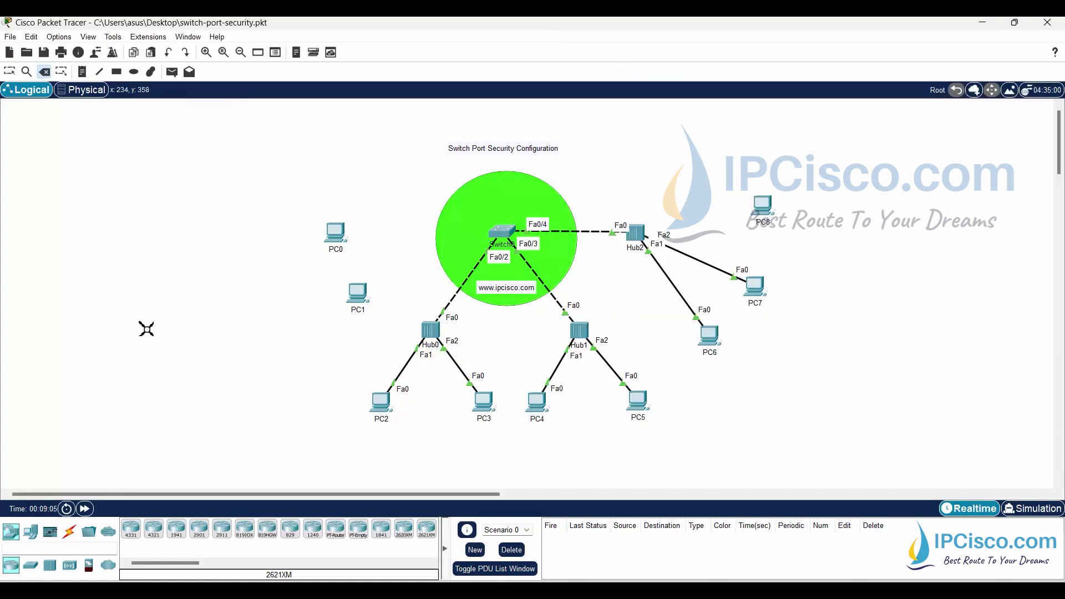
click(69, 531)
click(176, 529)
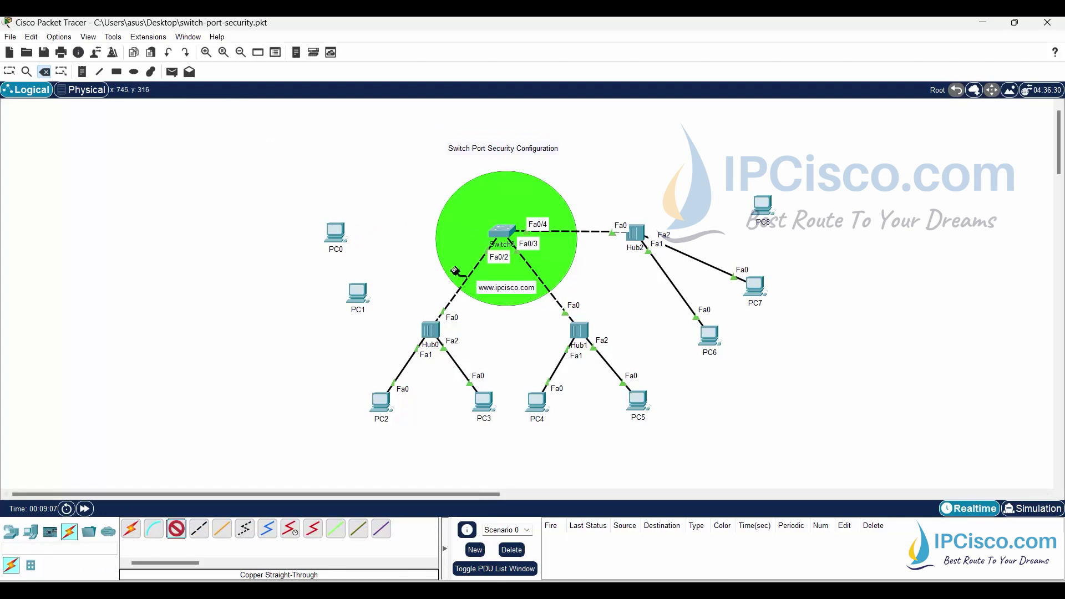
click(501, 236)
click(530, 240)
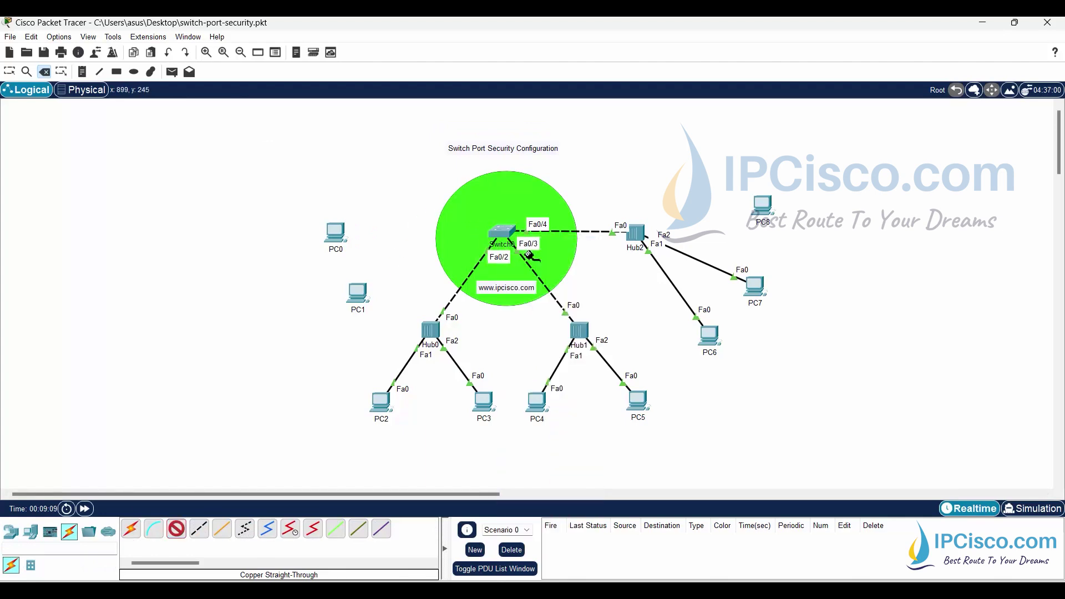
click(357, 295)
click(415, 344)
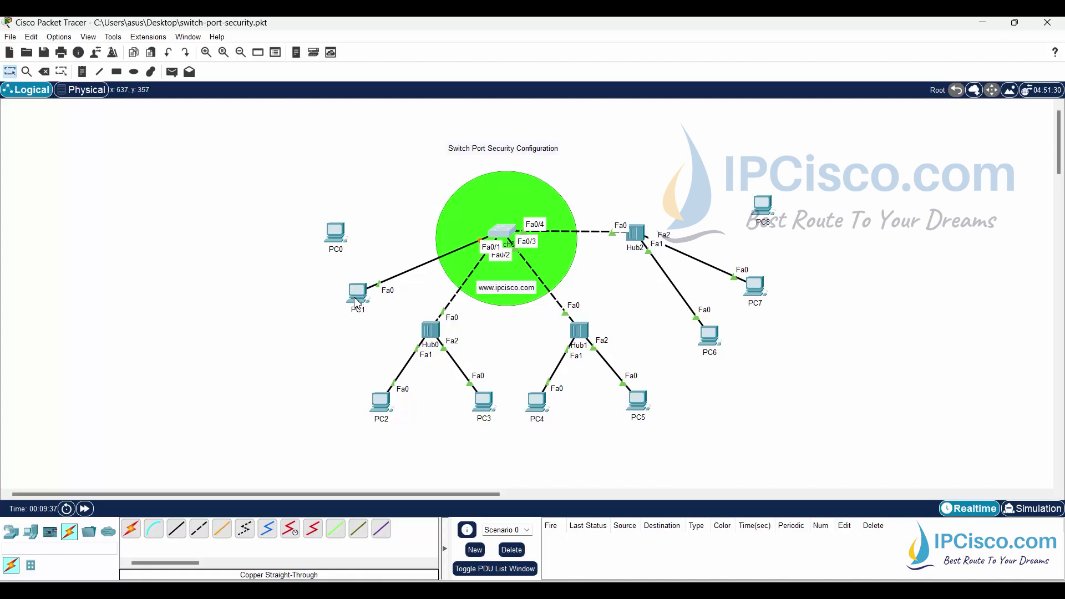
Display the port security summary on Switch0 with show port-security after the cable swap.
mouse_move(360, 305)
mouse_move(386, 410)
click(509, 233)
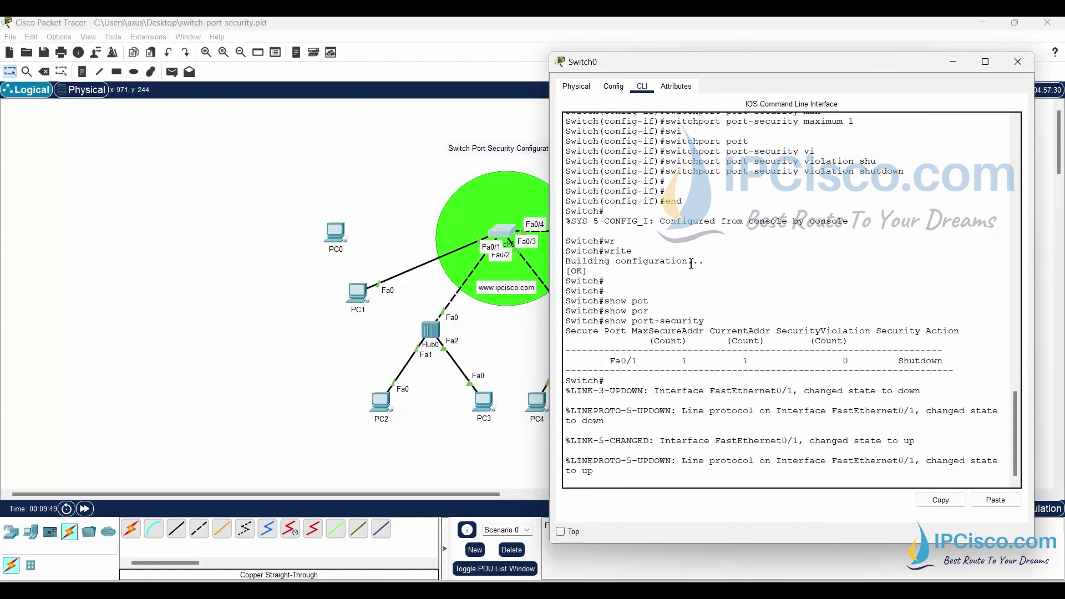
click(696, 356)
key(Return)
key(Return)
key(Return)
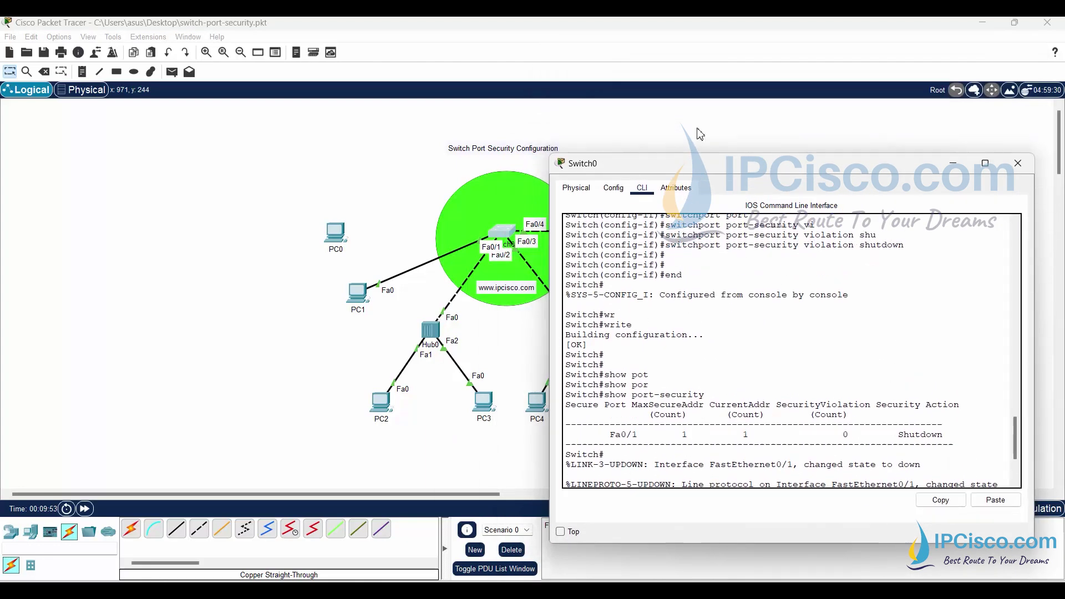
scroll(708, 232, down, 4)
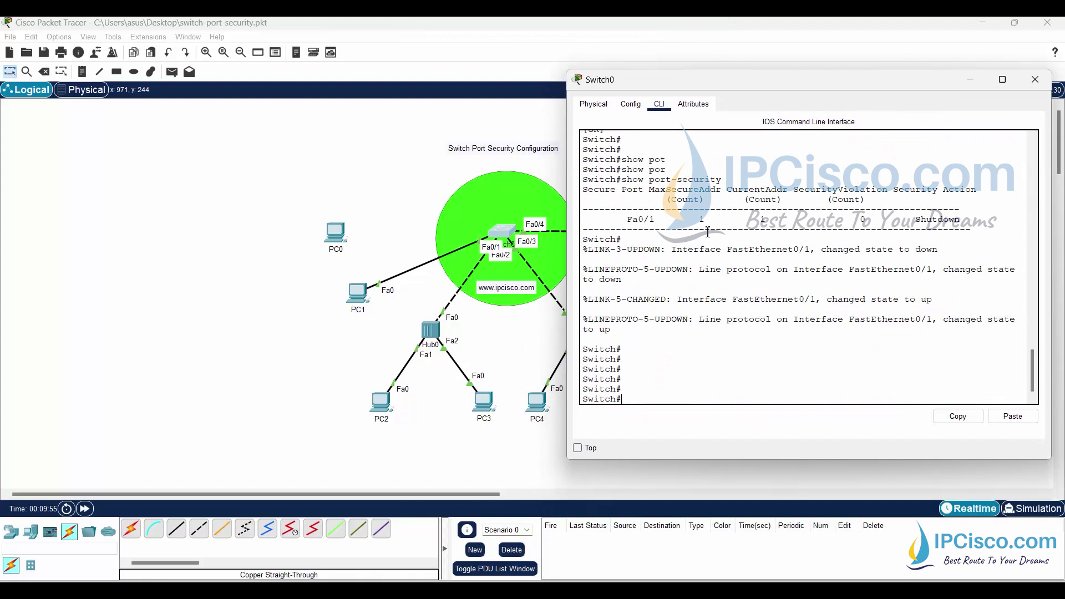
text(sho)
key(Tab)
text(sw)
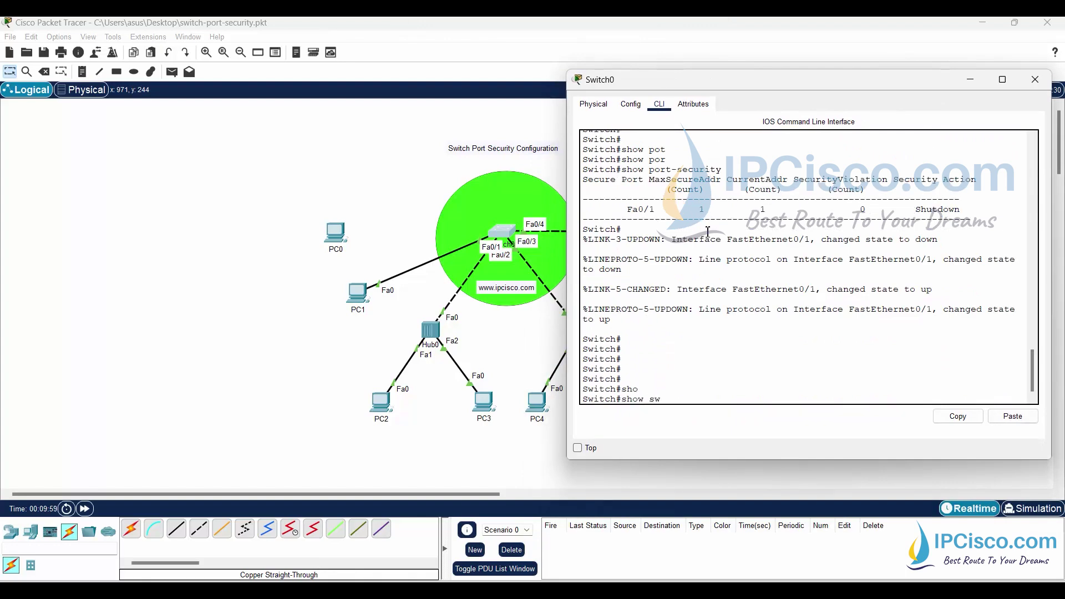
text(i)
key(Tab)
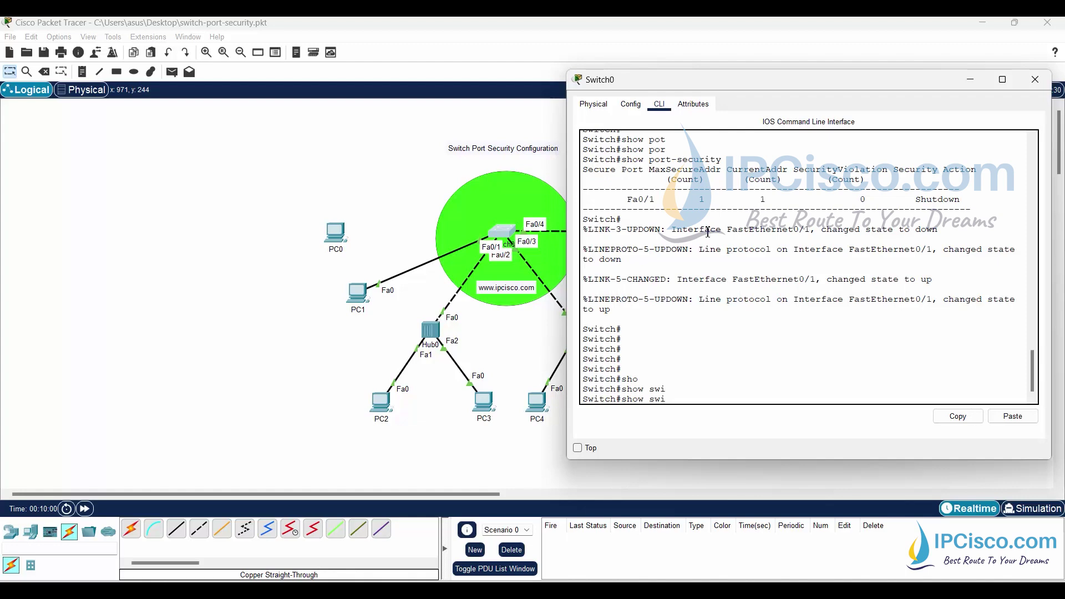
key(BackSpace)
key(BackSpace)
key(BackSpace)
text(por)
key(Tab)
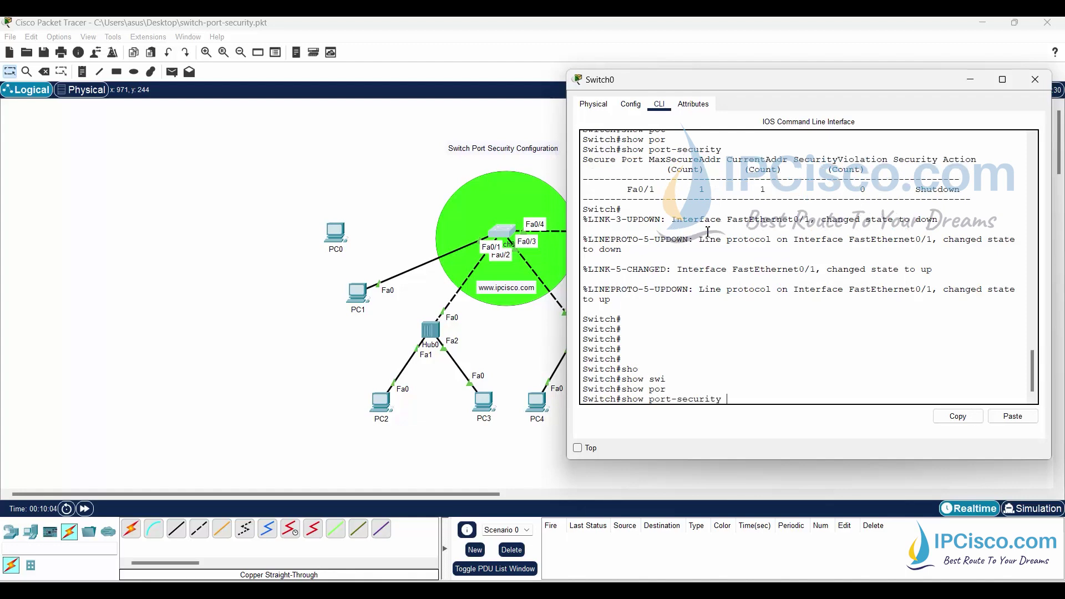
key(Return)
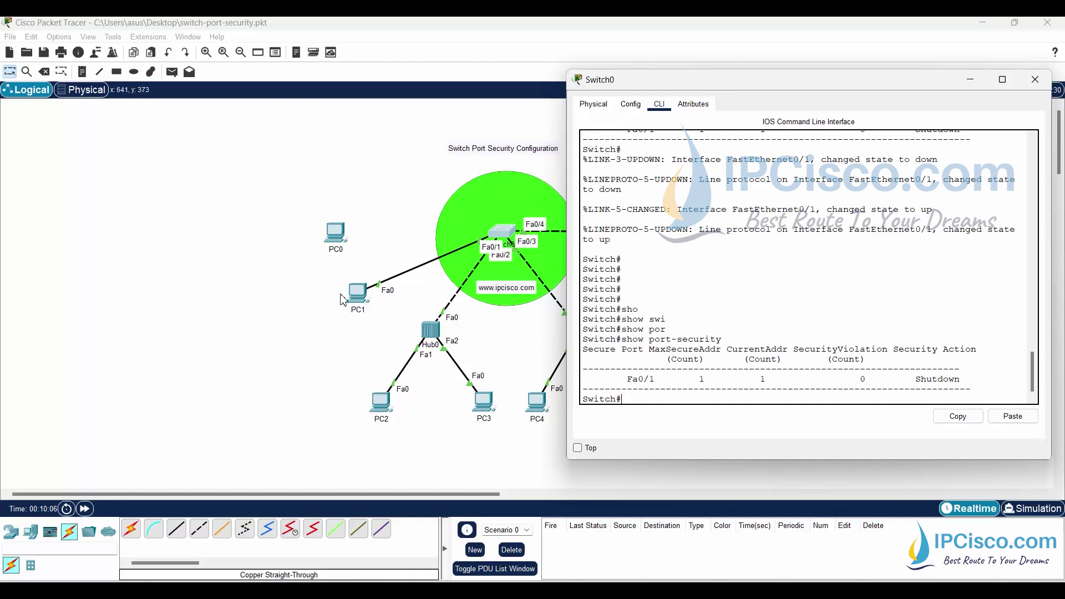
Open PC1's Command Prompt and display its IP settings with ipconfig.
click(305, 291)
click(359, 289)
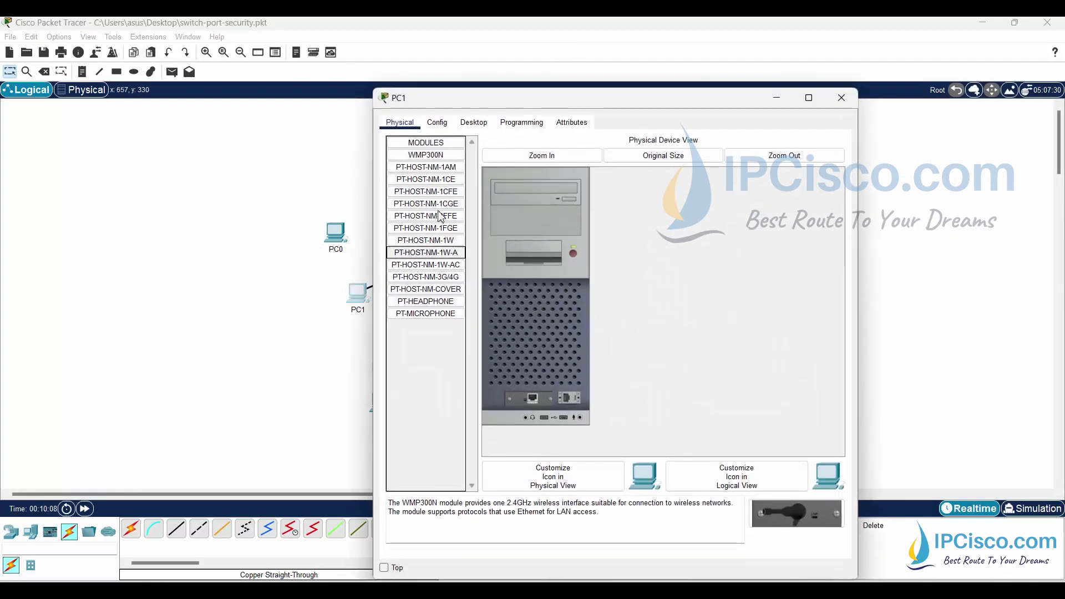
drag(499, 111, 741, 55)
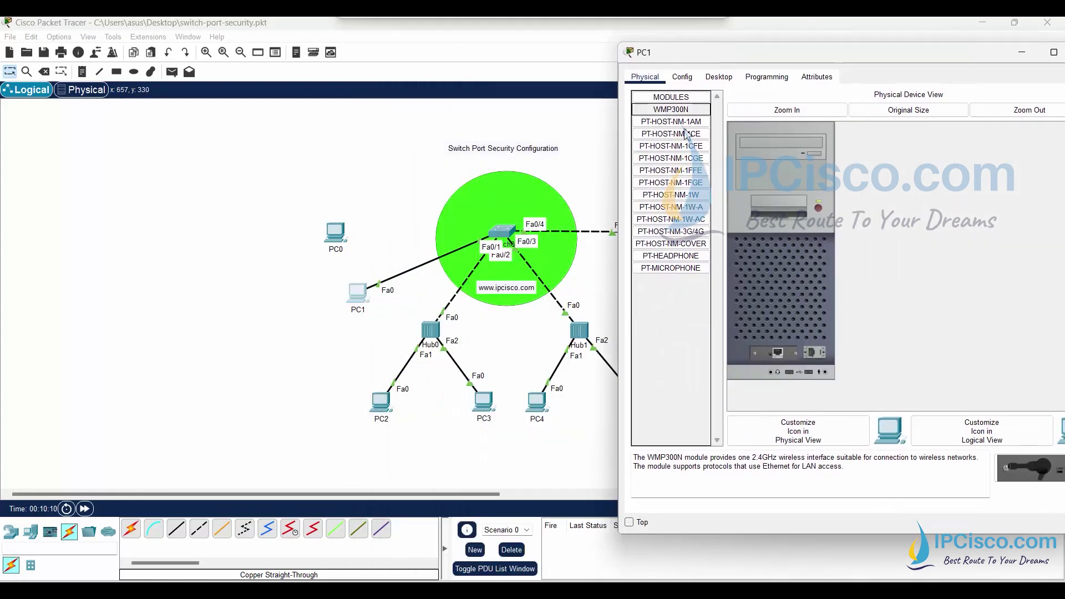
click(682, 77)
click(719, 77)
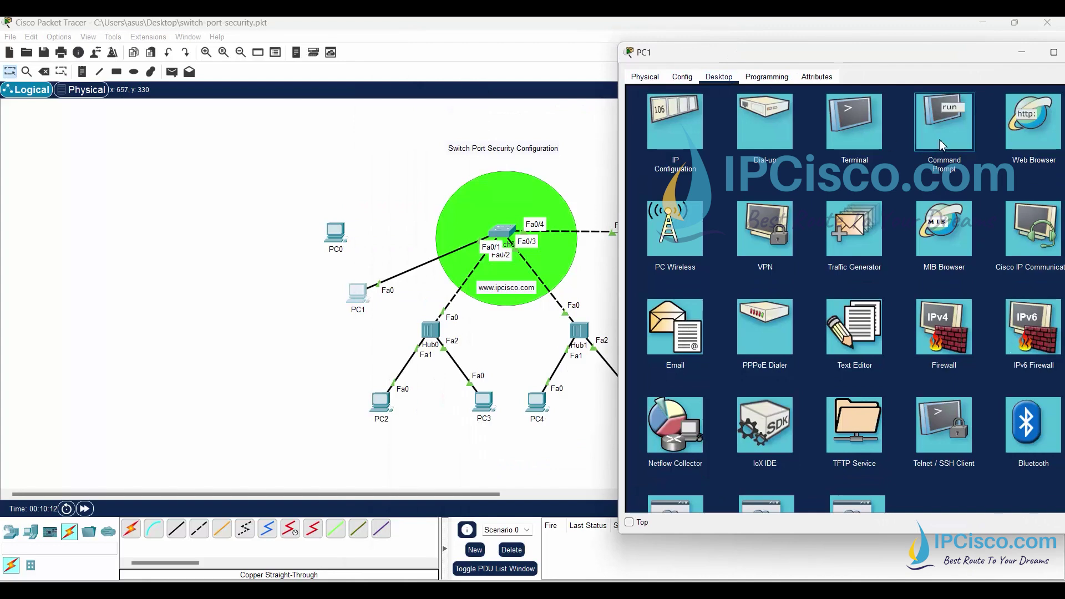
click(952, 124)
text(ipconfig)
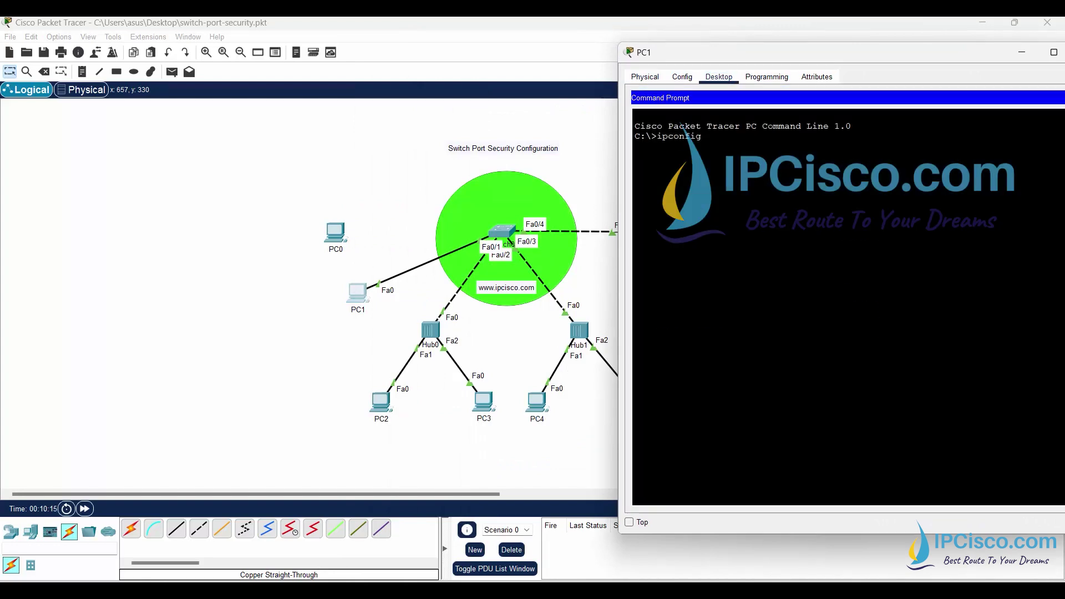
key(Return)
Ping 10.0.0.2 from PC1 to generate traffic through the secured switch port.
text(pi)
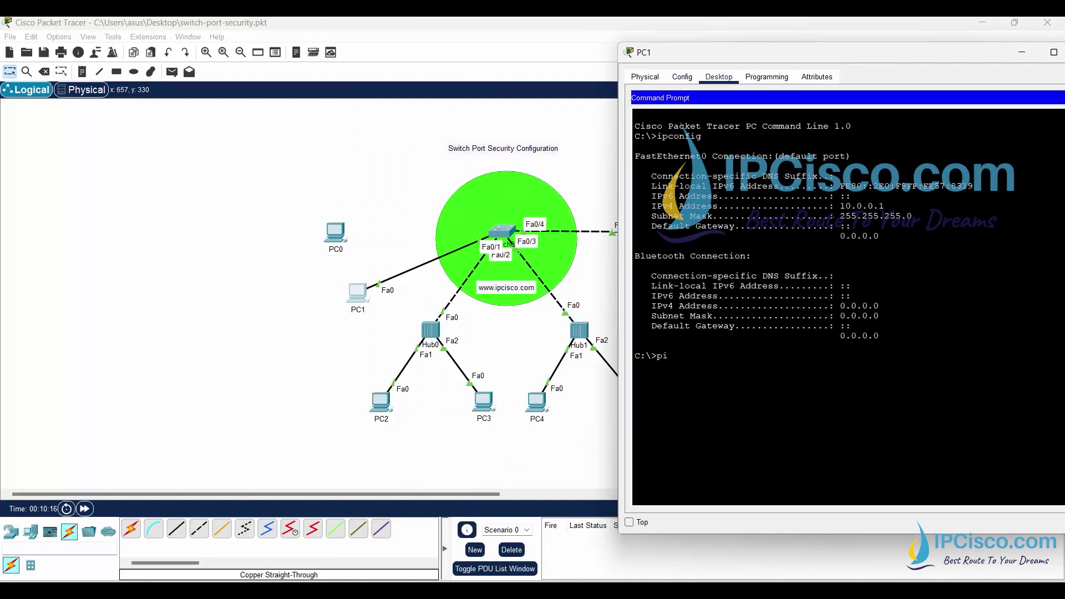
text(ng 10.0.0.0)
key(BackSpace)
text(2)
key(Return)
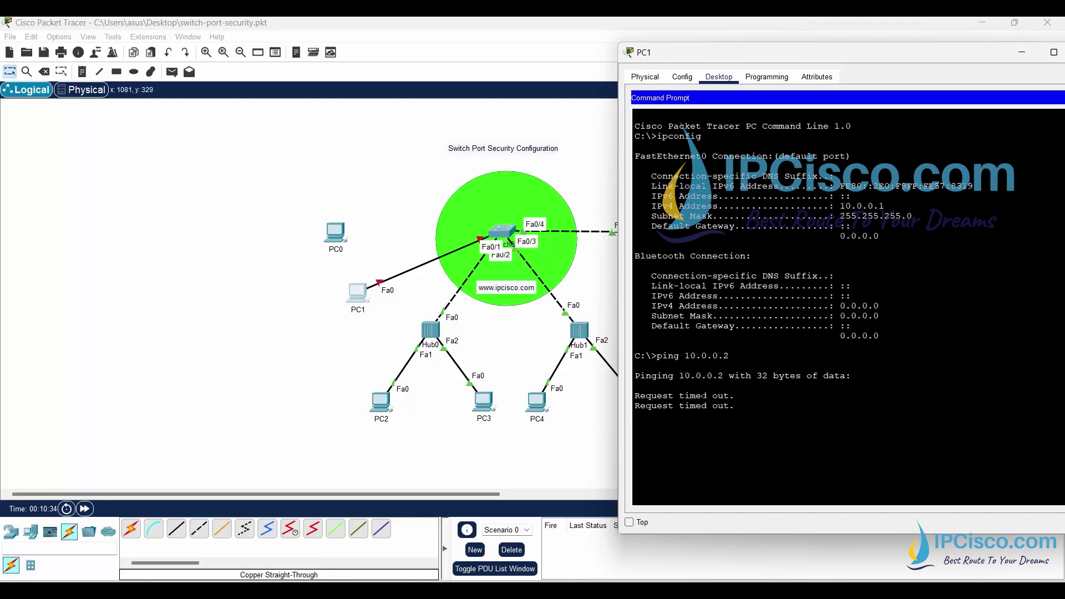
click(430, 184)
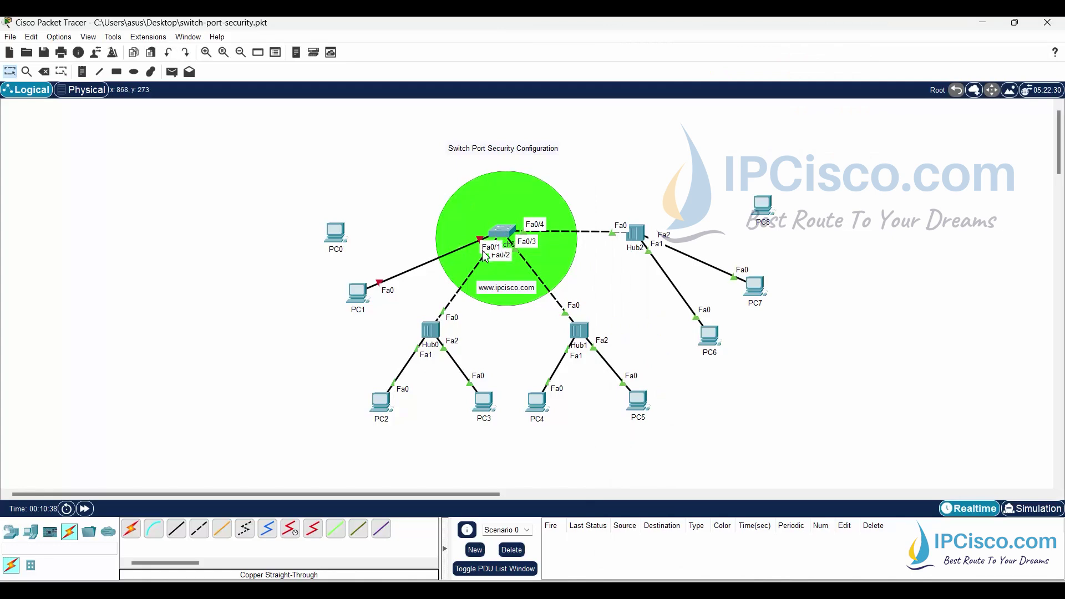
Run show port-security on Switch0 again and check the violation count for Fa0/1.
click(502, 231)
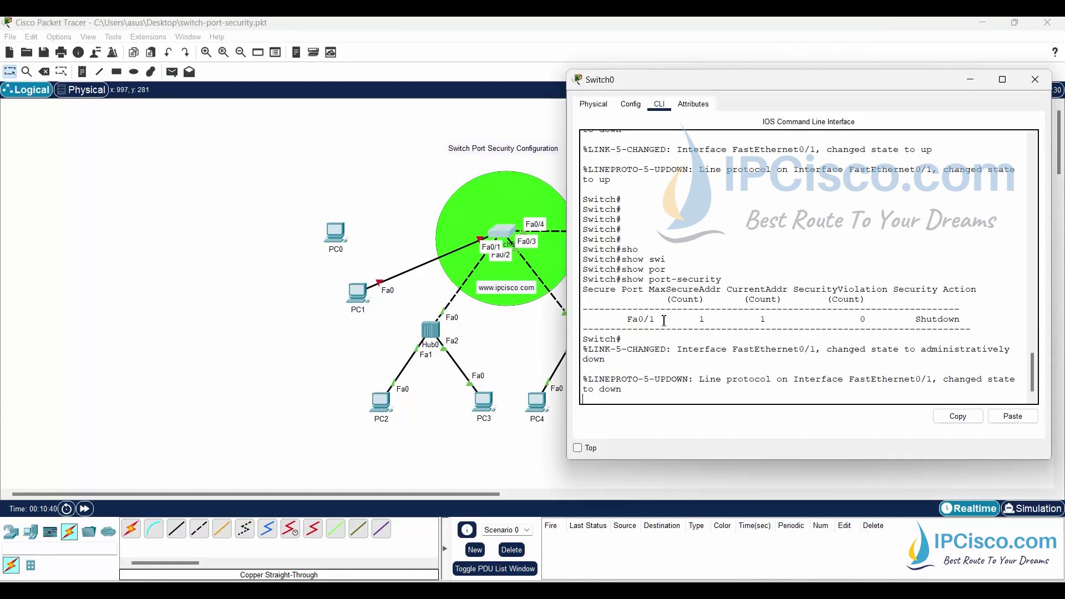
key(Return)
key(Up)
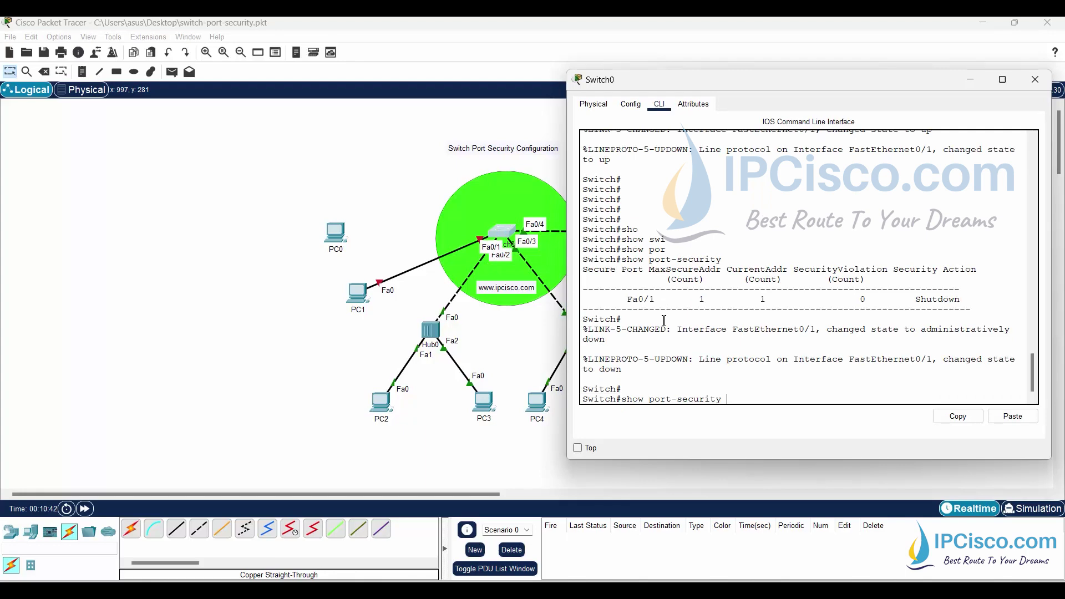
key(Return)
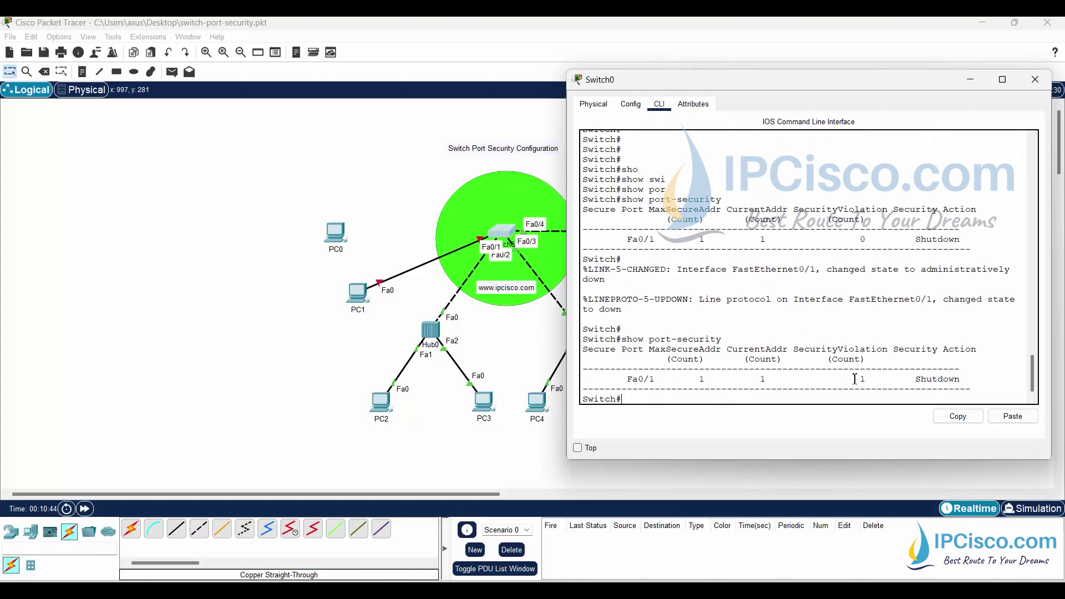
drag(853, 379, 863, 380)
List the secure MAC addresses with show port-security address and examine the Fa0/1 entry's address and type.
click(738, 398)
text(show port)
key(Tab)
text(?)
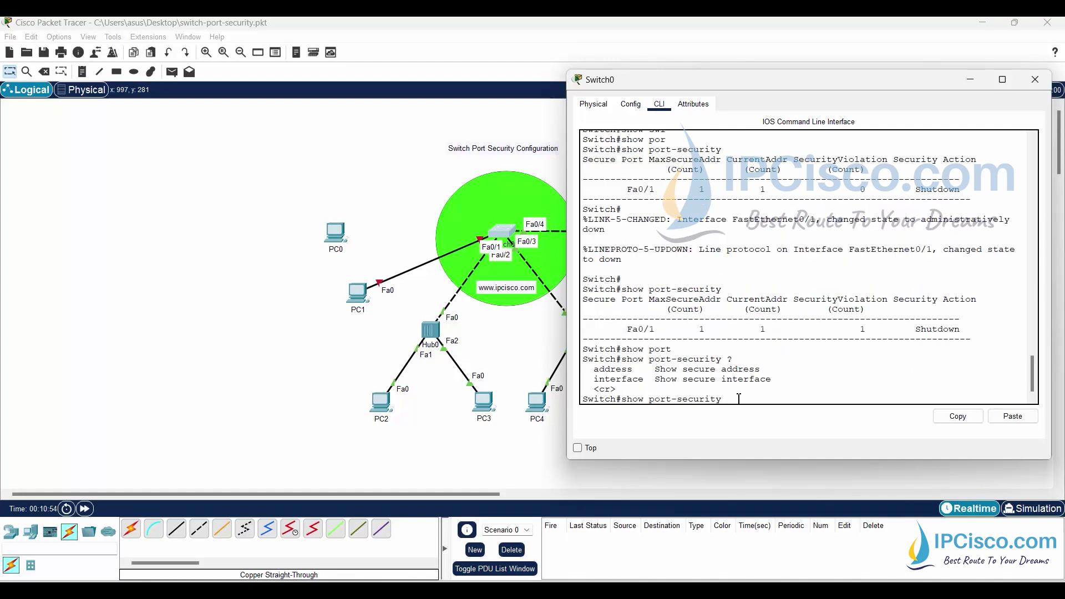
text(add)
key(Tab)
key(Return)
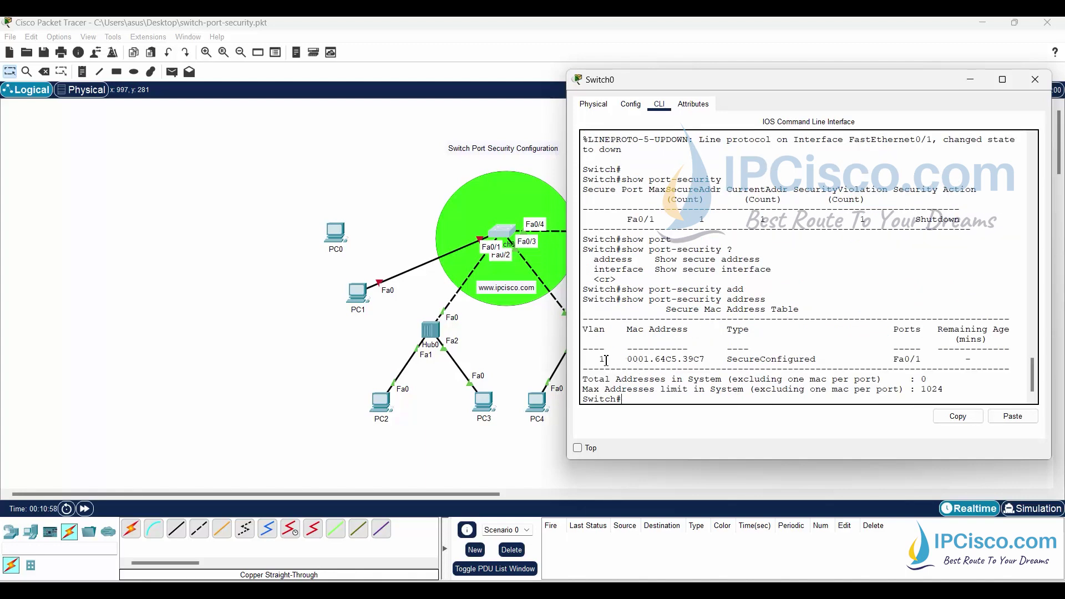
drag(600, 360, 922, 359)
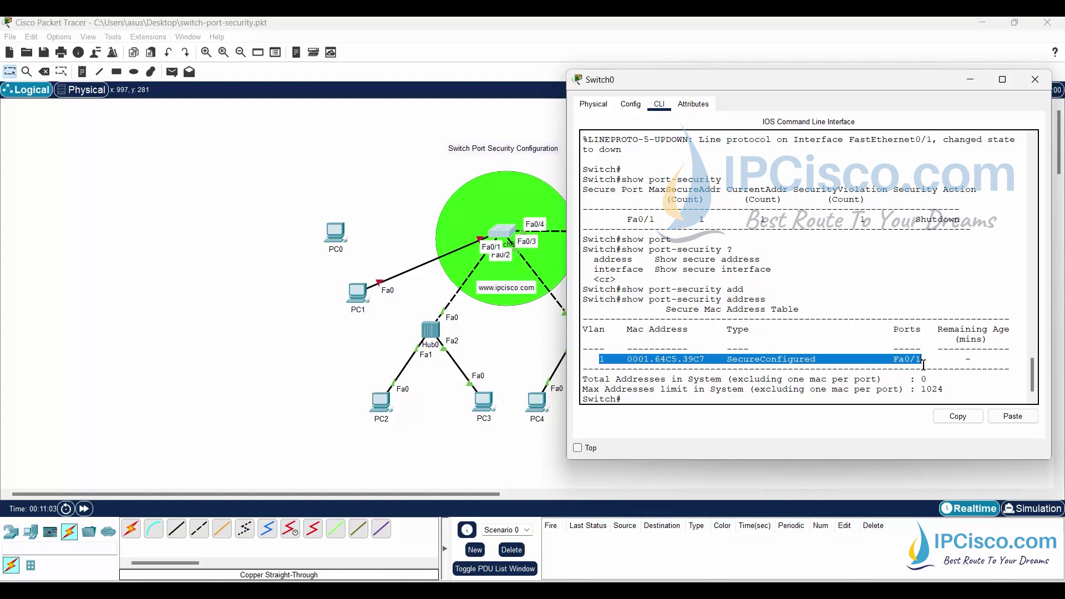
drag(728, 360, 825, 358)
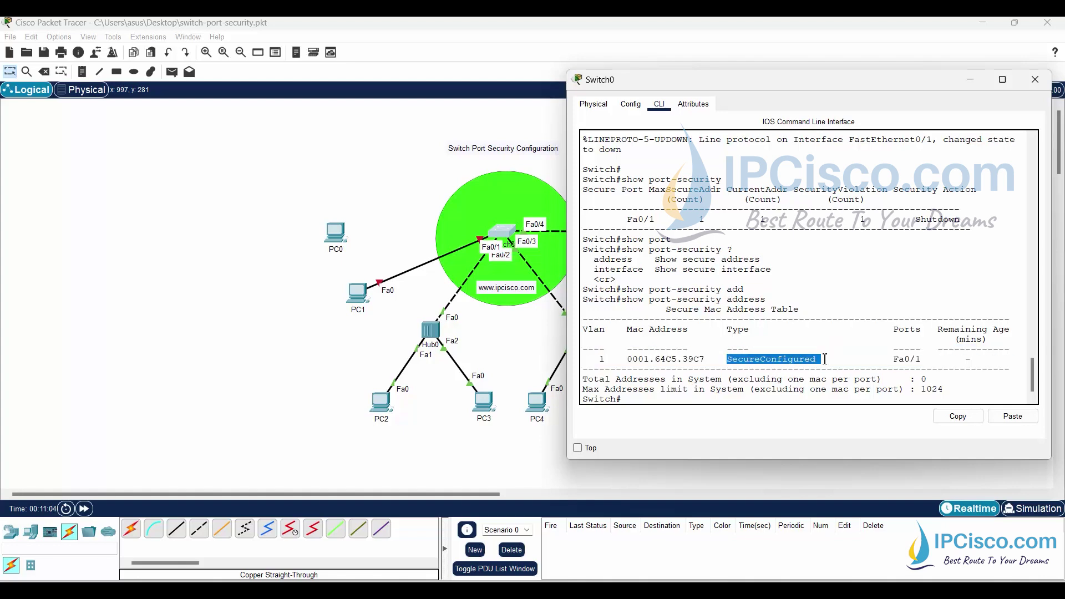
drag(712, 360, 624, 360)
Check the MAC address of PC1's FastEthernet0 interface for comparison with the secure address.
click(429, 263)
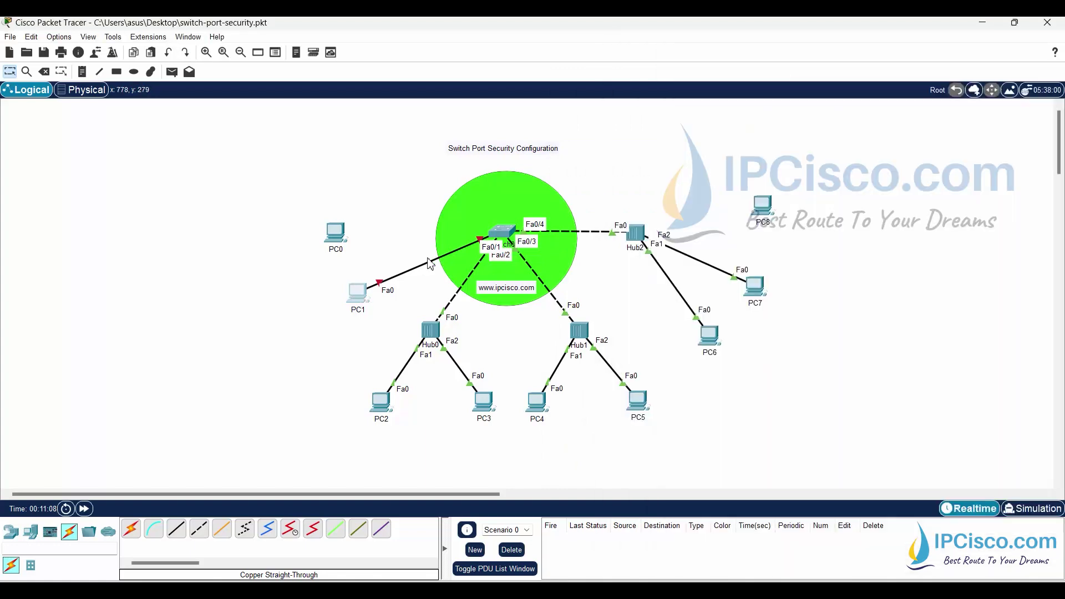
click(358, 293)
click(682, 76)
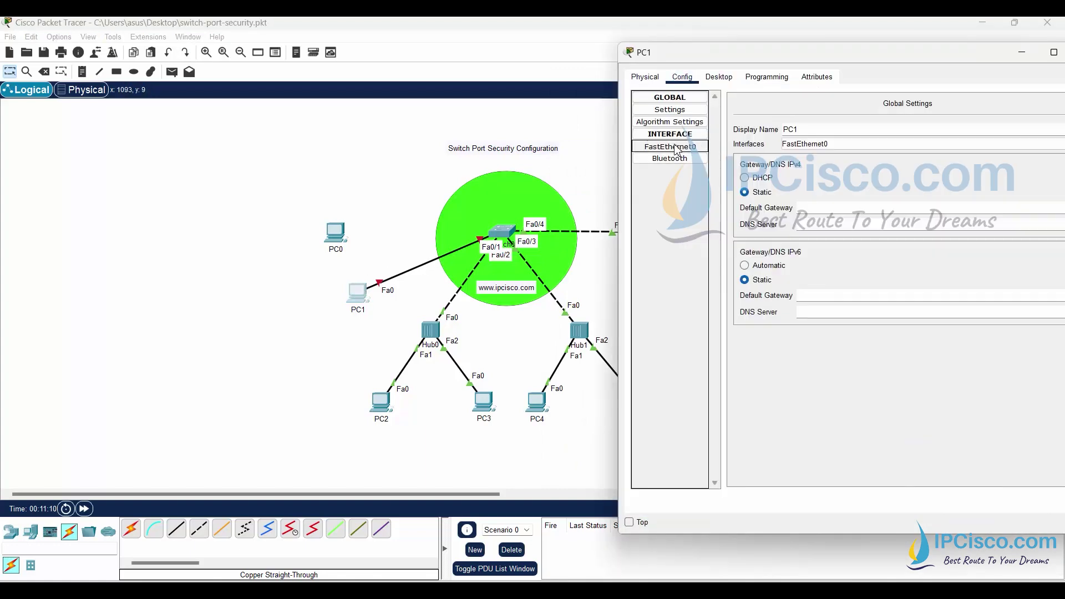
click(676, 147)
drag(968, 151, 903, 153)
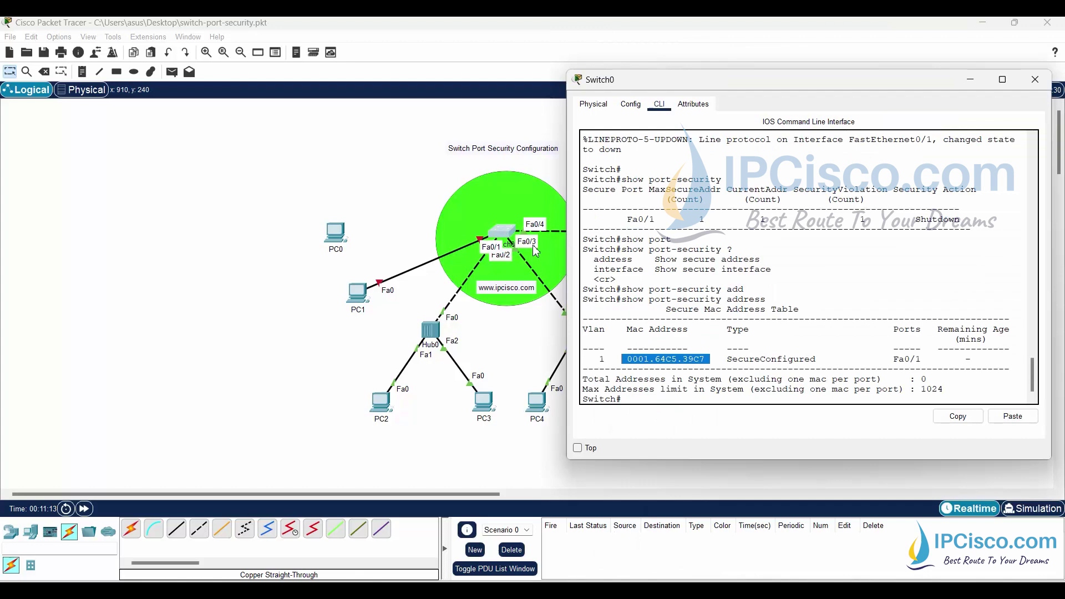
Enter interface configuration for fastEthernet 0/2 on Switch0 and set it to access mode with switchport mode access.
click(505, 234)
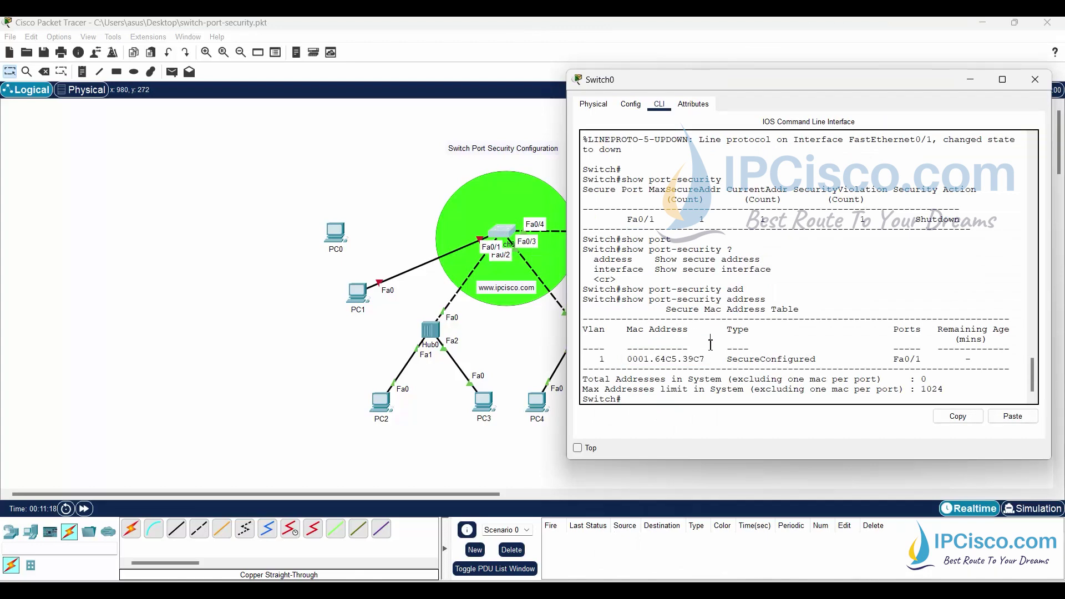
key(Return)
key(Return)
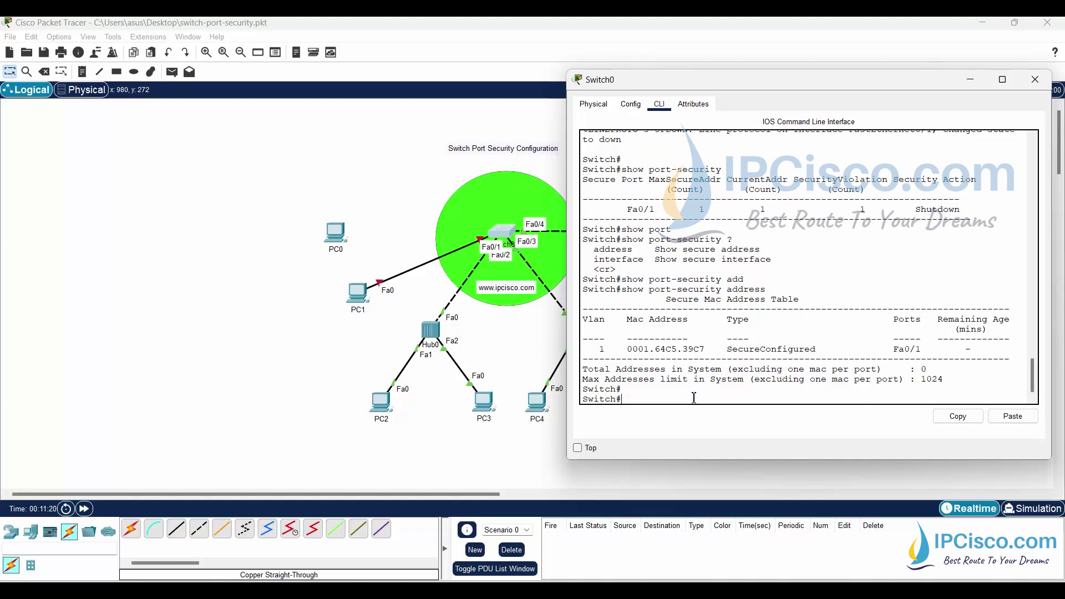
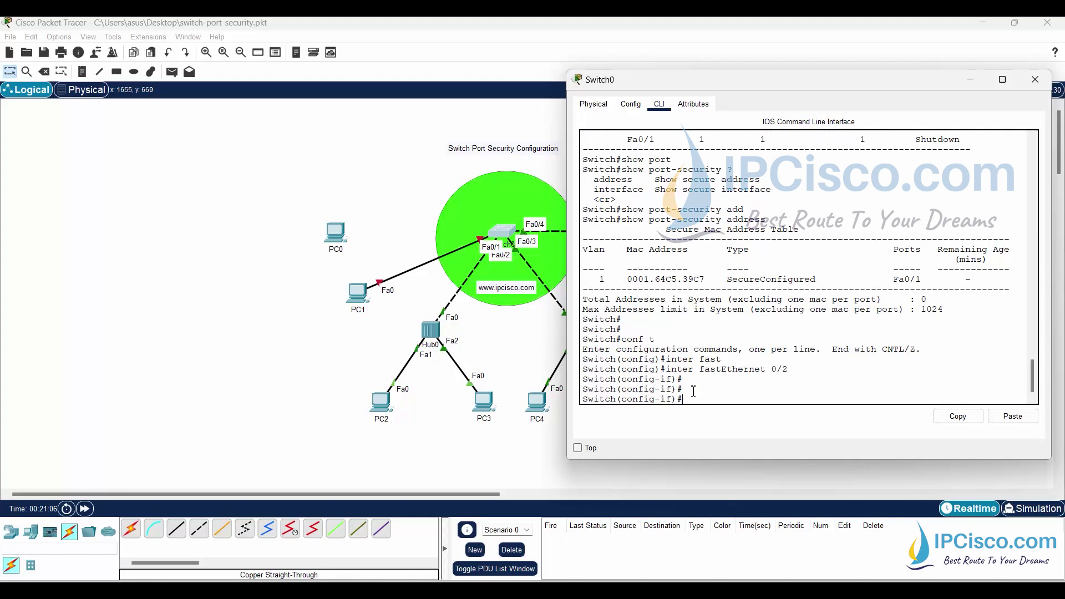
text(swi)
key(Tab)
text(m)
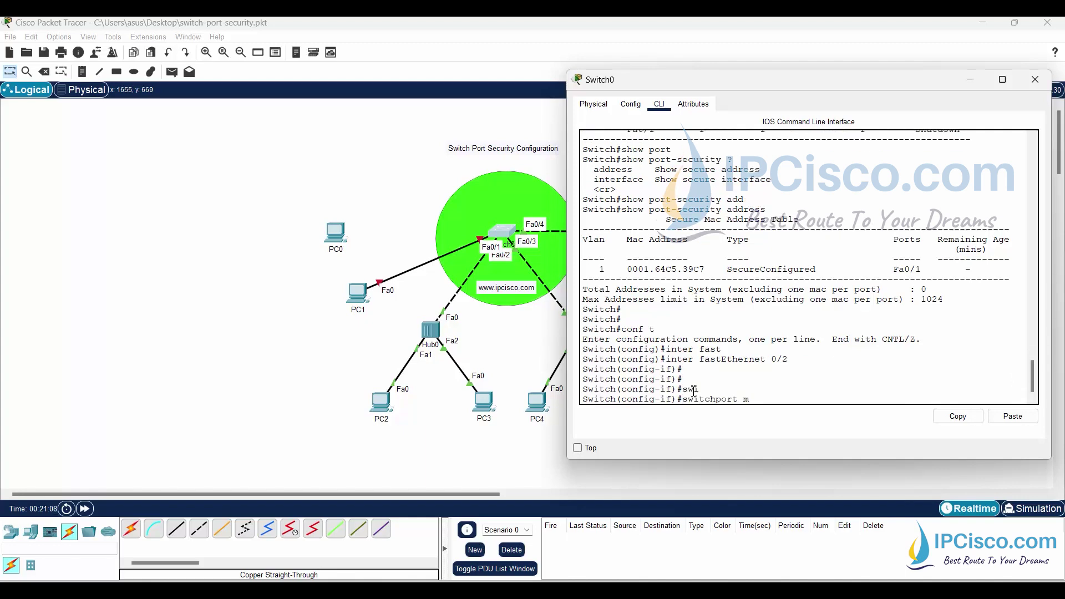
text(ode acc)
key(Tab)
key(Return)
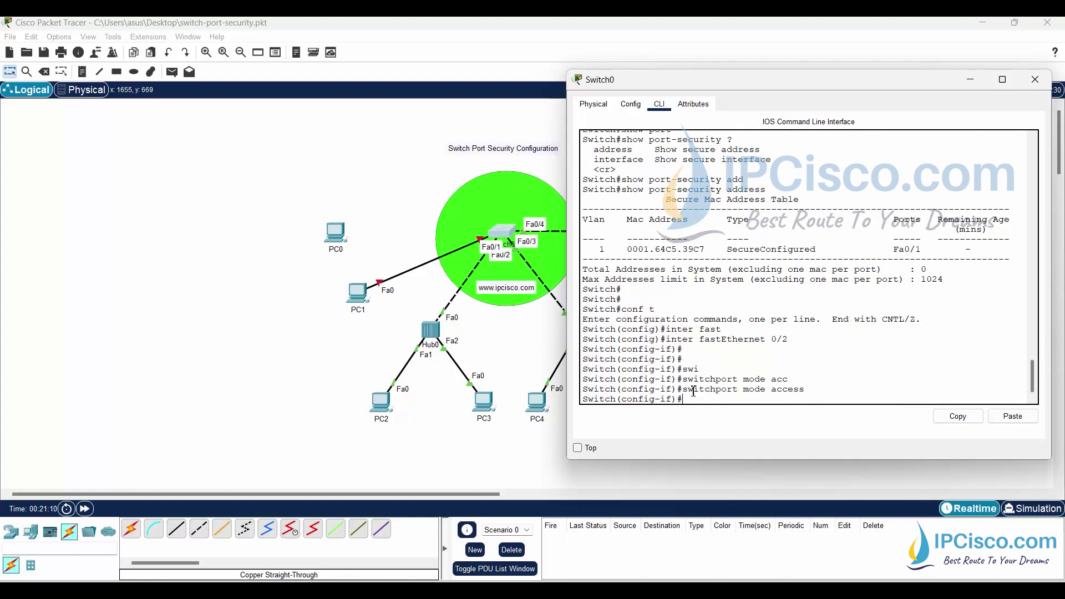
Enable port security on fastEthernet 0/2 with the switchport port-security command.
text(swi)
key(Tab)
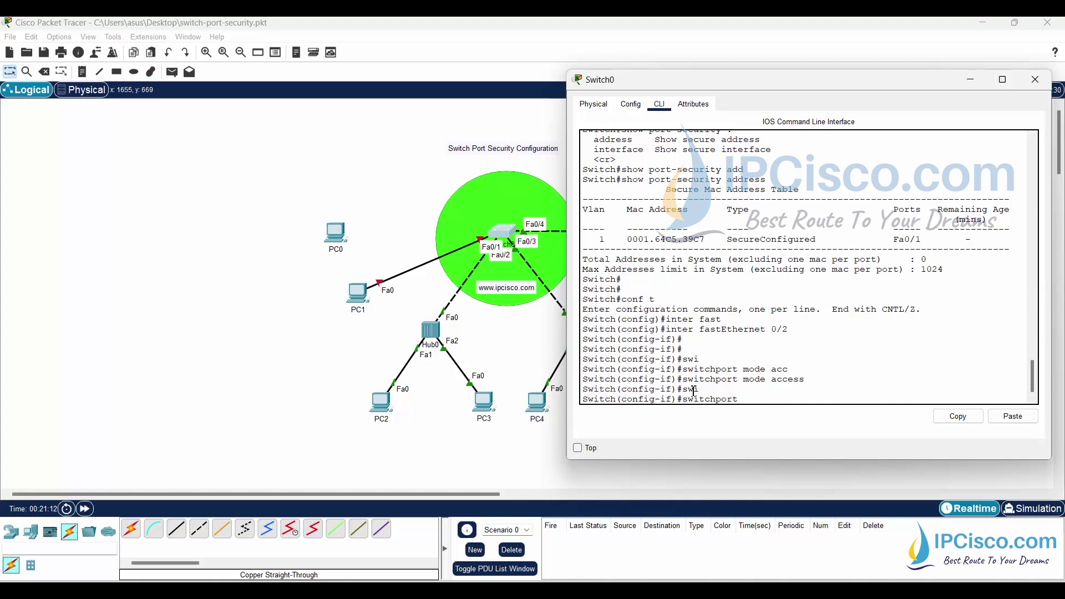
text(port)
key(Tab)
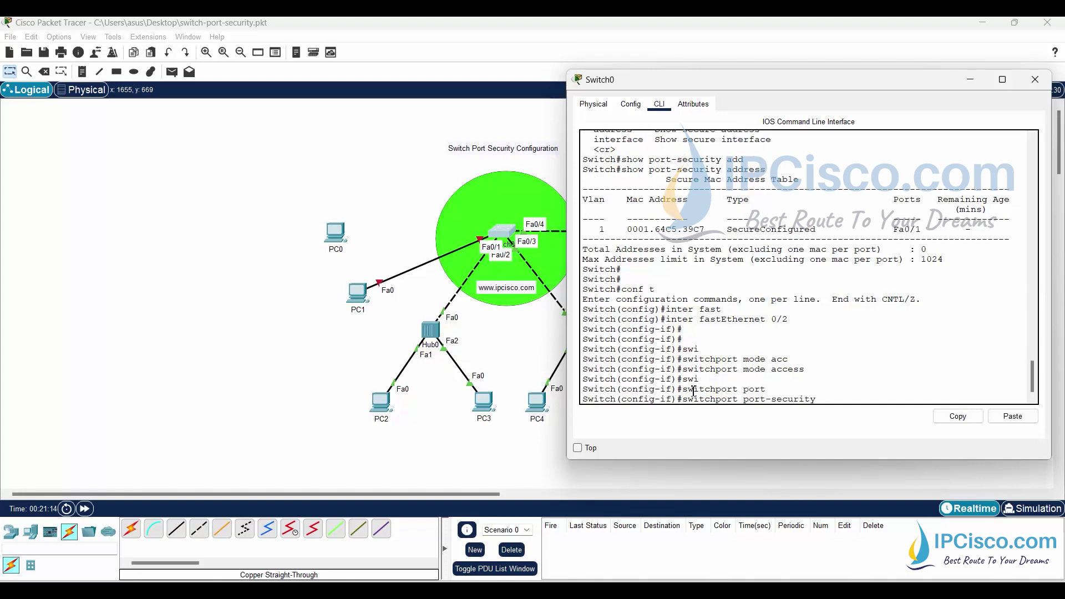
key(Return)
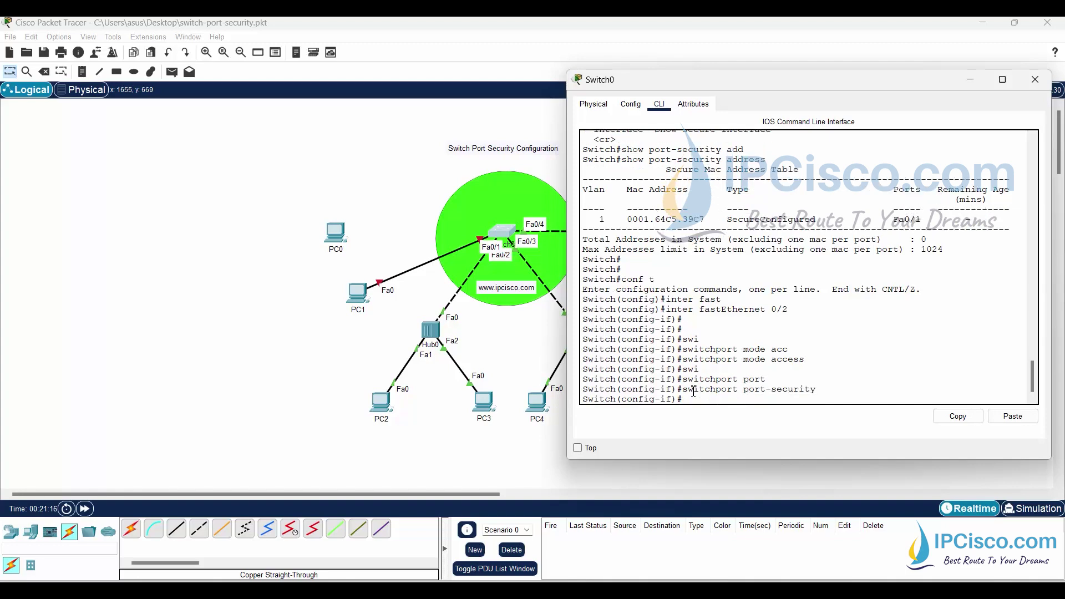
Limit fastEthernet 0/2 to one secure MAC address with switchport port-security maximum 1.
text(sw)
key(Tab)
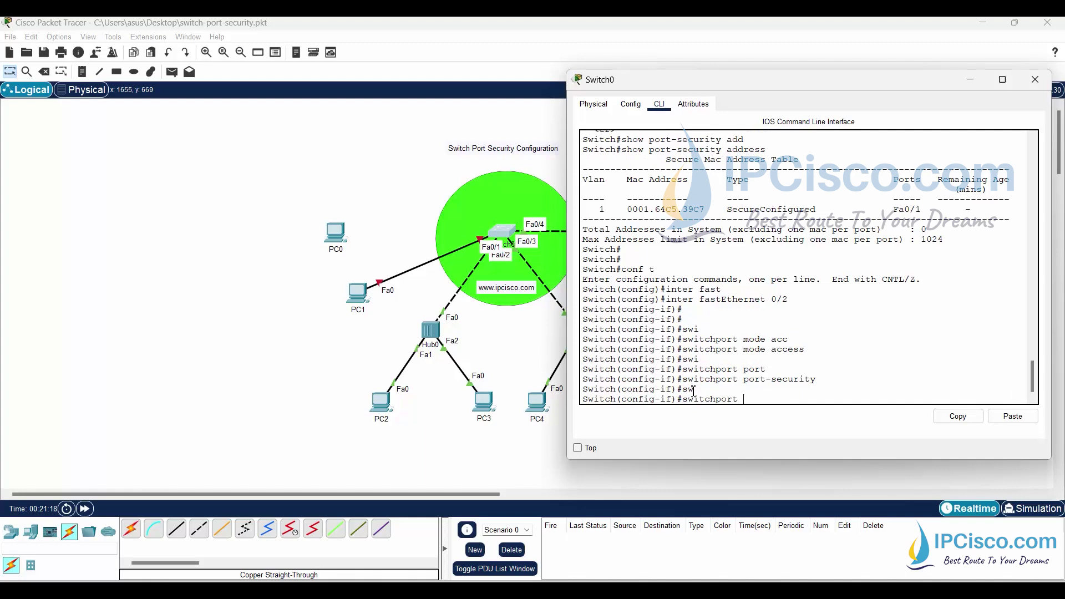
text(po)
key(Tab)
text(maxim)
key(Tab)
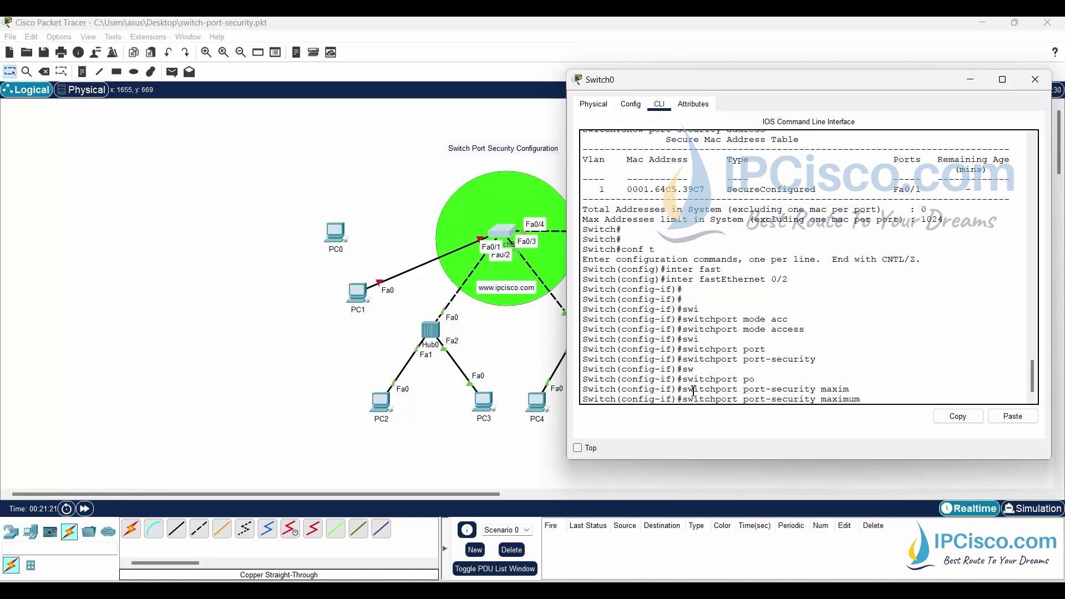
text(1)
key(Return)
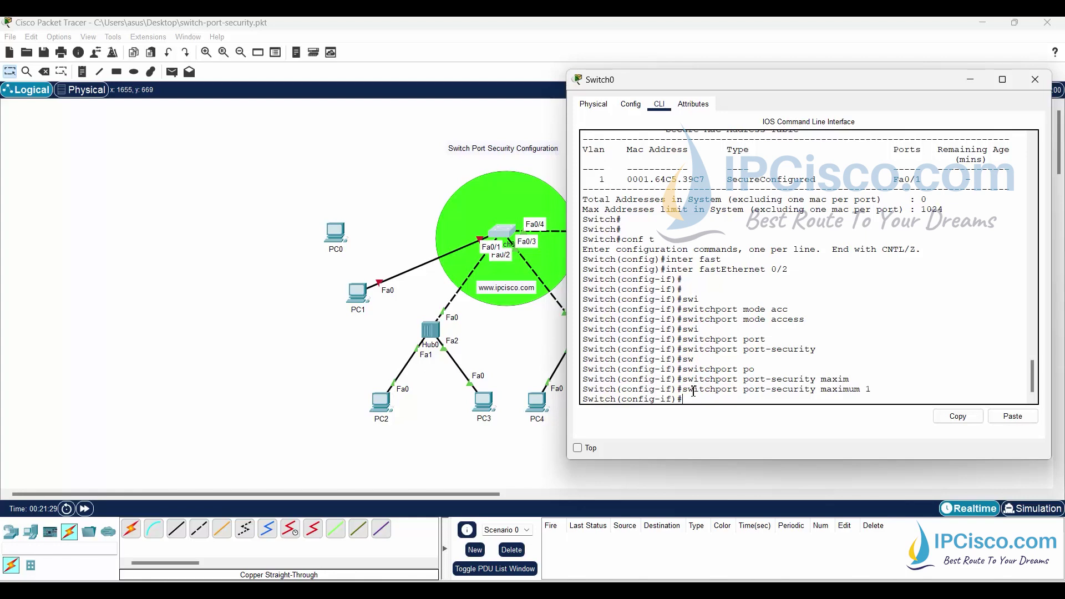
Set the port security violation mode of fastEthernet 0/2 to protect with switchport port-security violation protect.
text(sw)
key(Tab)
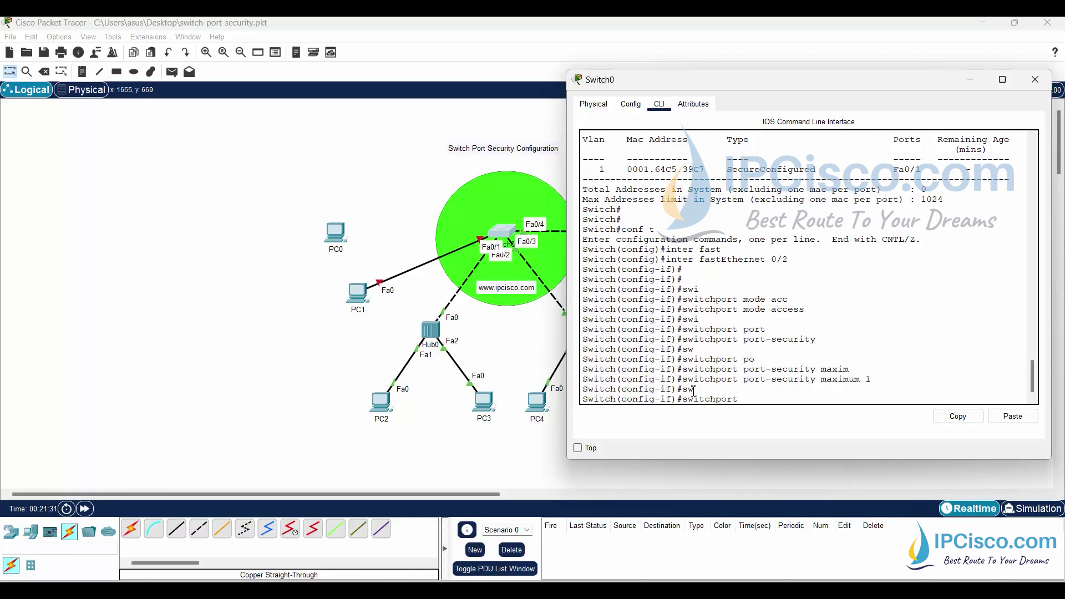
text(port)
key(Tab)
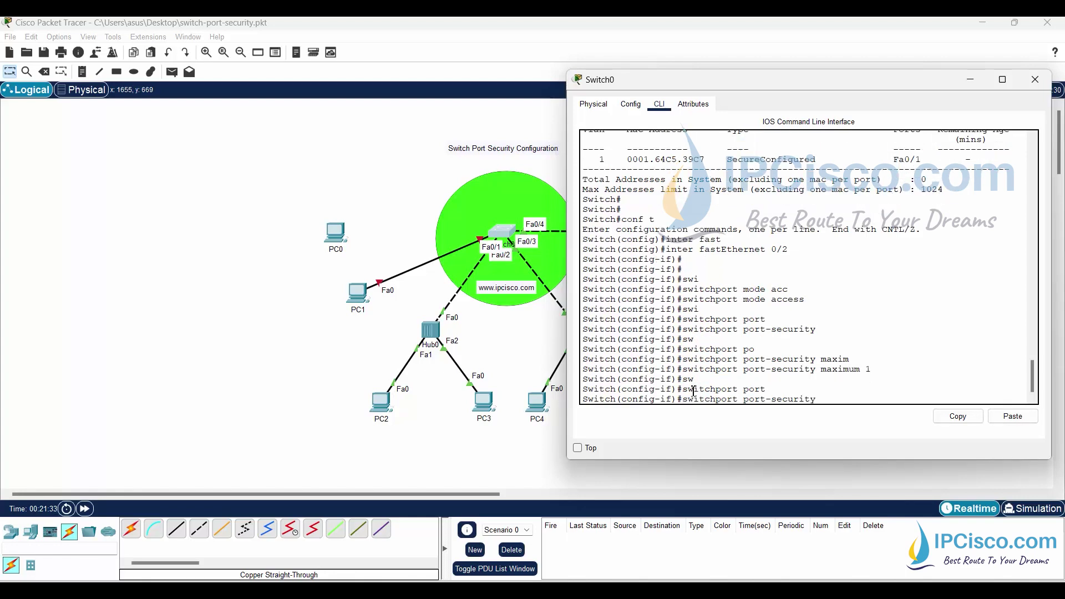
text(vi)
key(Tab)
text(pro)
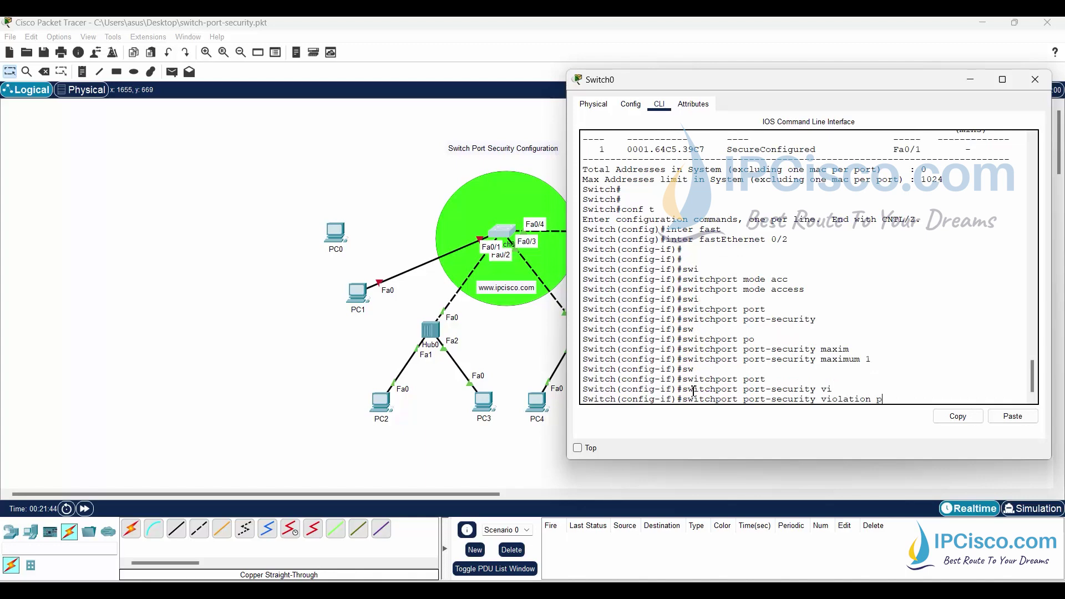
key(Tab)
key(Return)
Enable sticky MAC learning on fastEthernet 0/2 with switchport port-security mac-address sticky.
text(swi)
key(Tab)
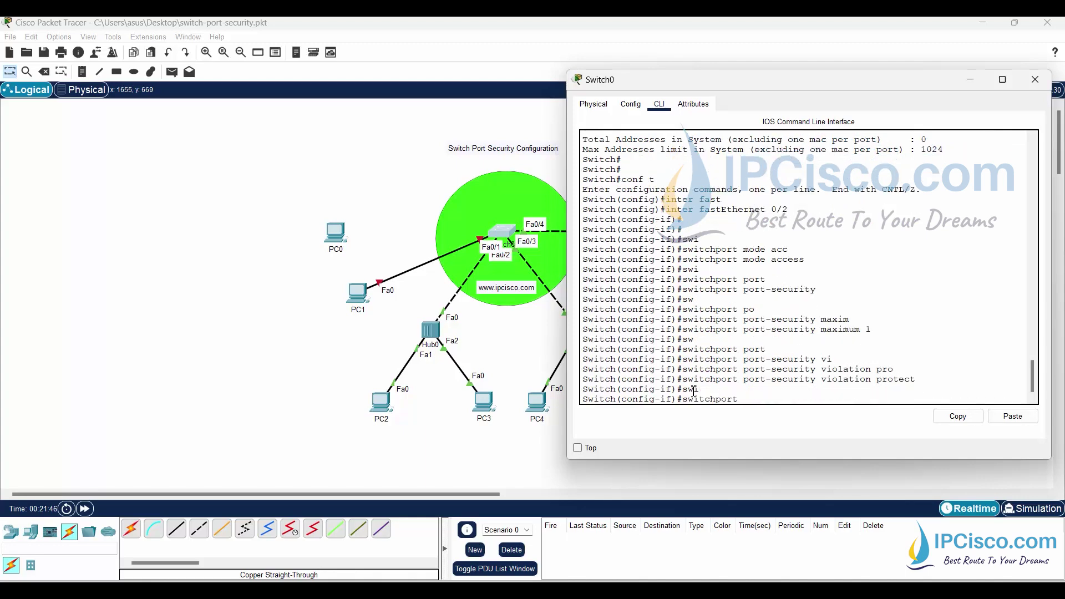
text(port)
key(Tab)
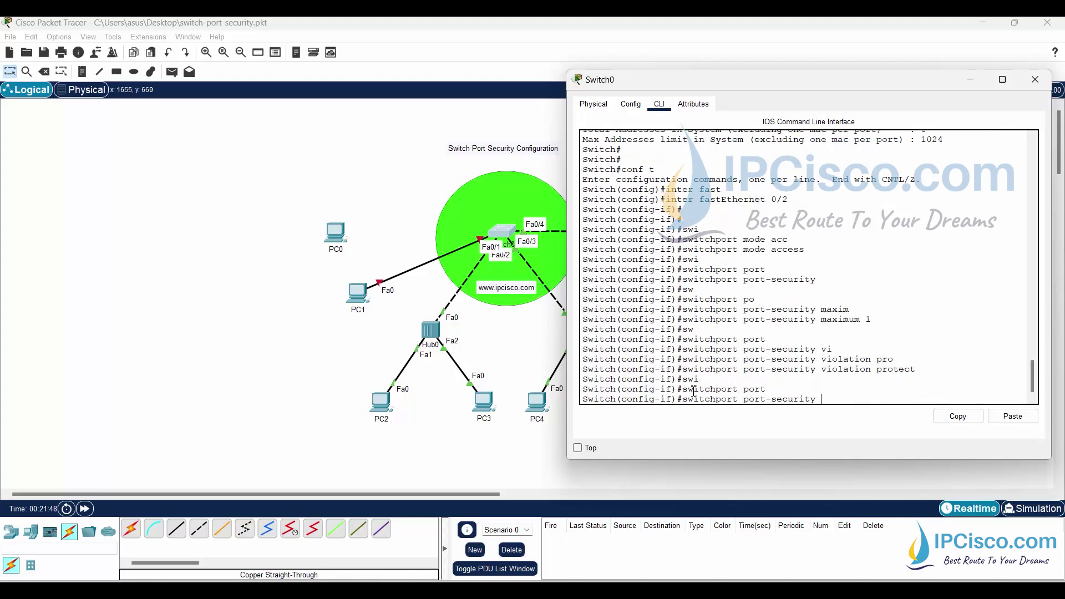
text(mac)
key(Tab)
text(sti)
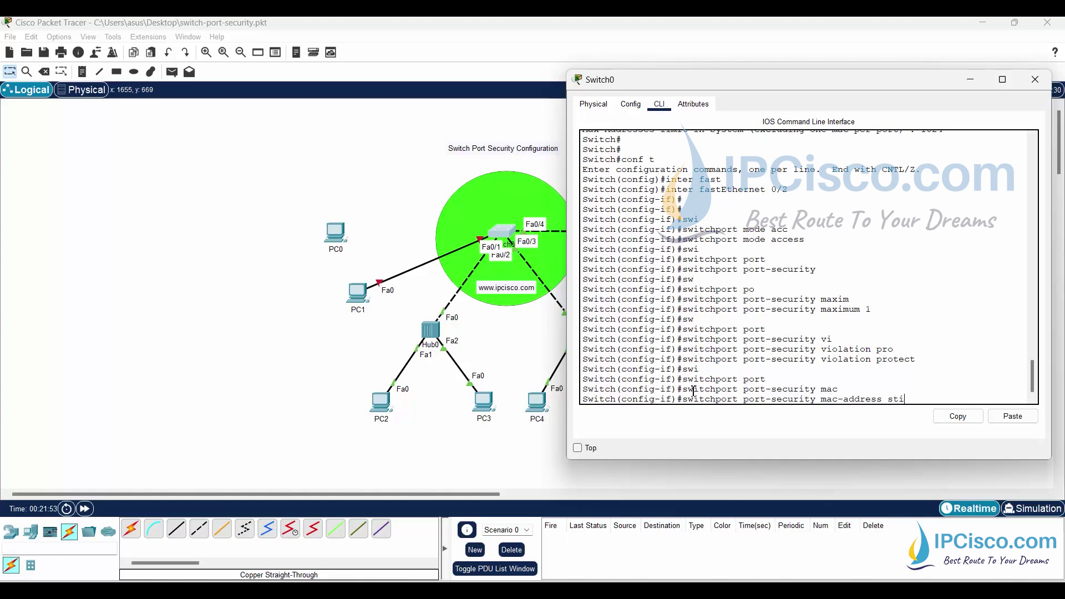
key(Tab)
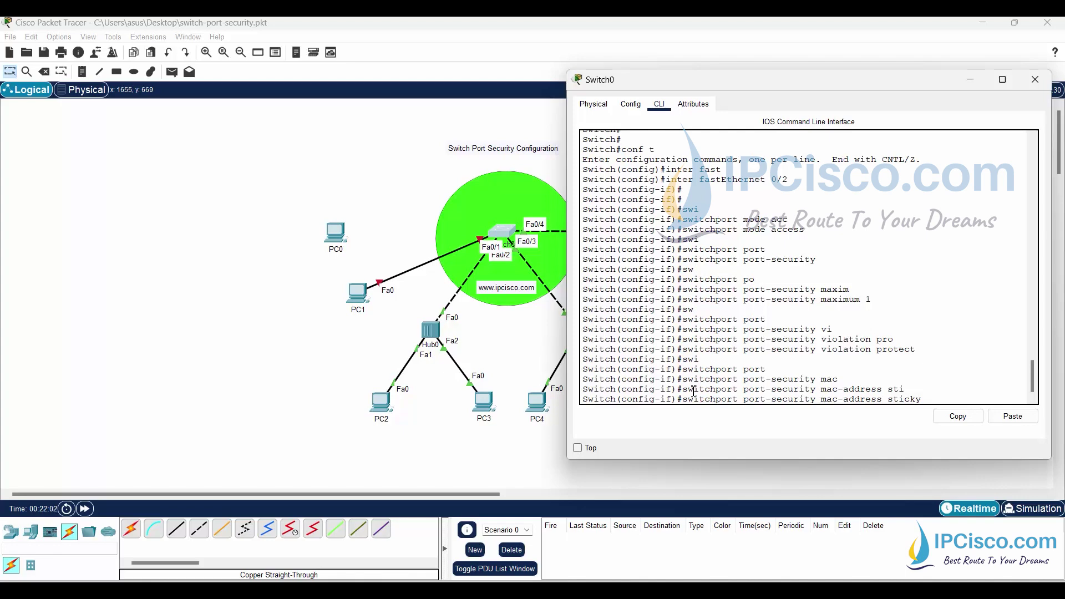
key(Return)
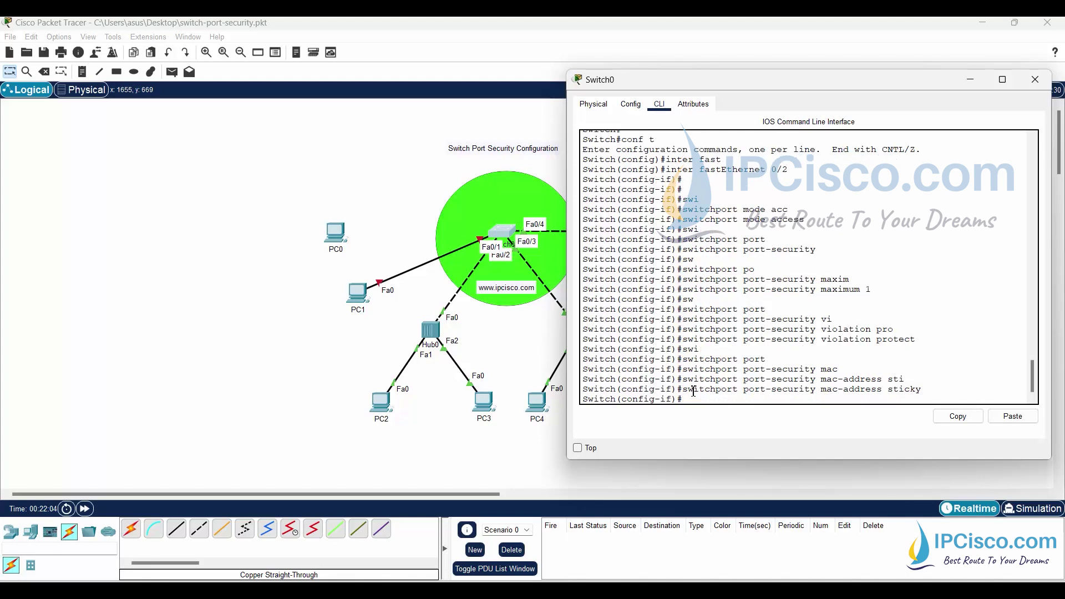
Leave configuration mode with end and save Switch0's configuration with write.
text(end)
key(Return)
text(wr)
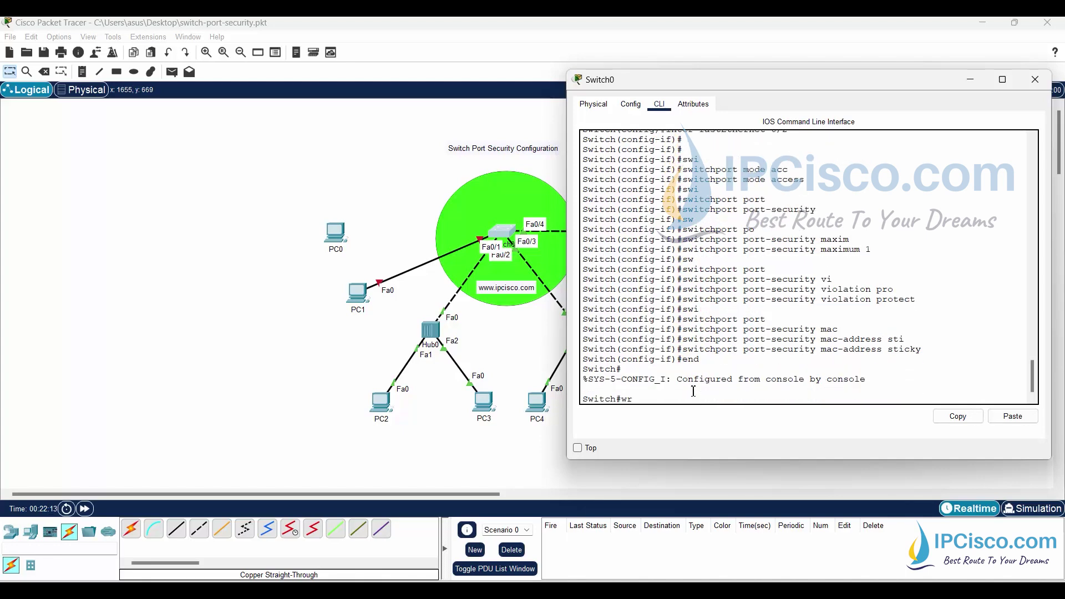
key(Tab)
key(Return)
Run show port-security on Switch0 and check the security action and address counts for Fa0/2.
text(show )
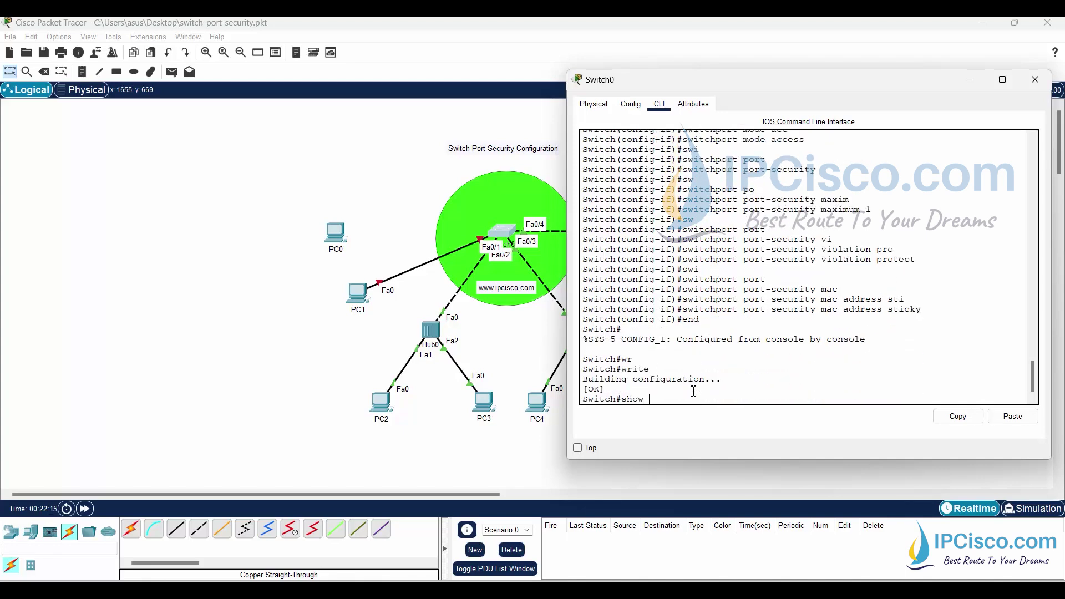
text(port)
key(Tab)
key(Return)
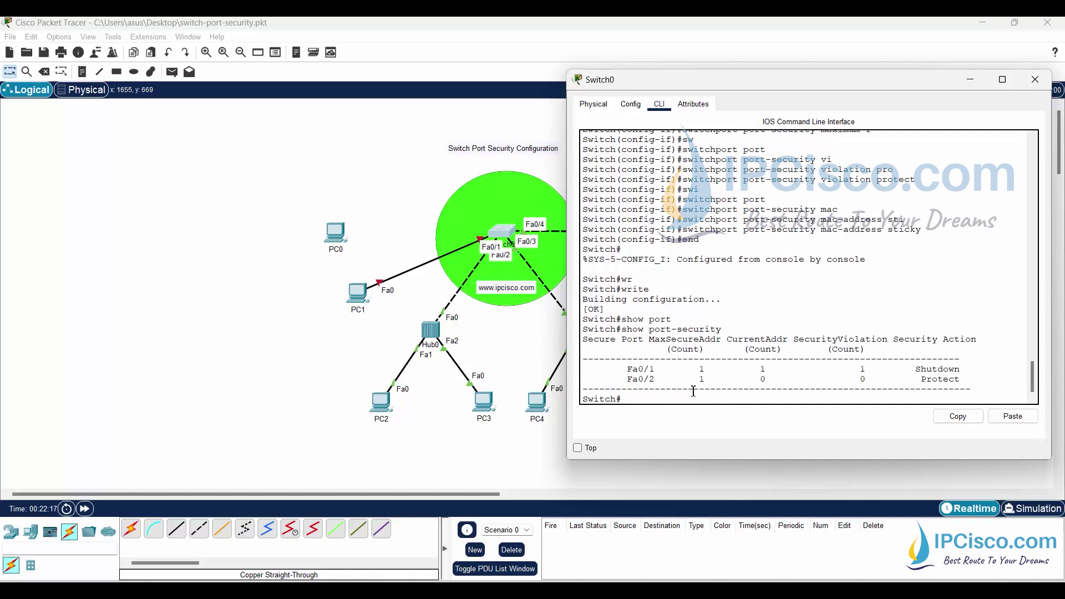
drag(960, 380, 923, 384)
click(923, 384)
Display Switch0's configuration with show running-config and examine the port security lines under FastEthernet0/1 and FastEthernet0/2.
text(showrun)
key(Tab)
key(Return)
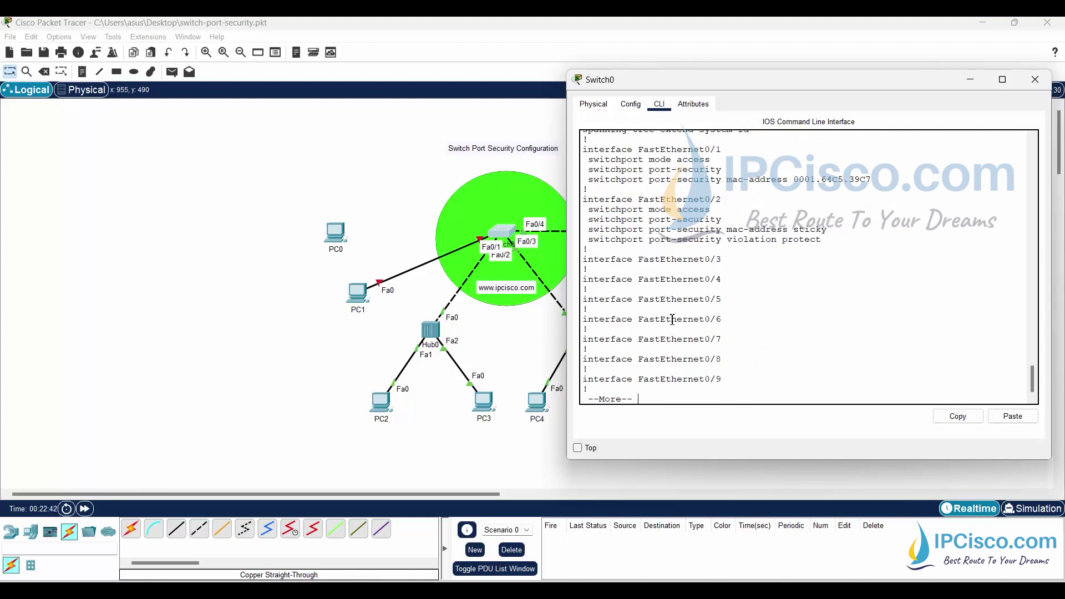
key(ctrl+c)
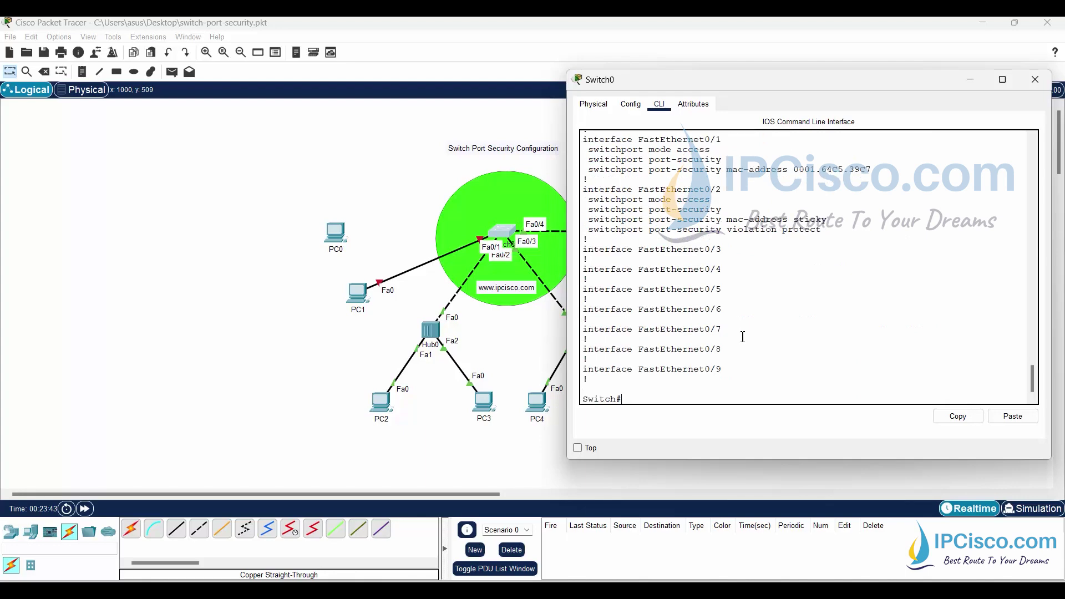
key(Return)
key(Return)
scroll(614, 317, up, 3)
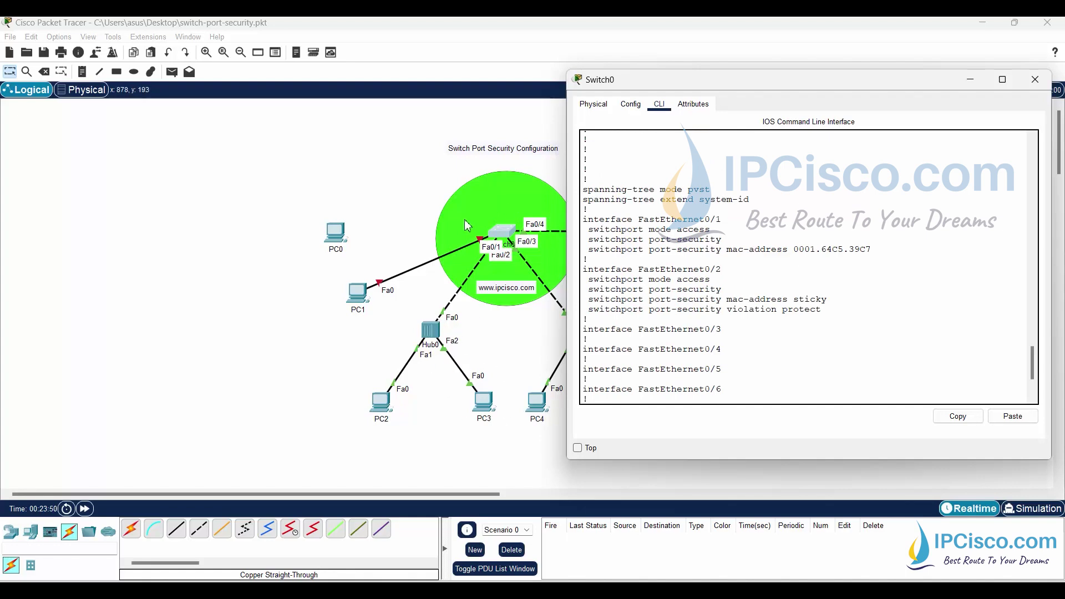
Open the Command Prompt on PC2 and check its IP settings with ipconfig.
click(382, 412)
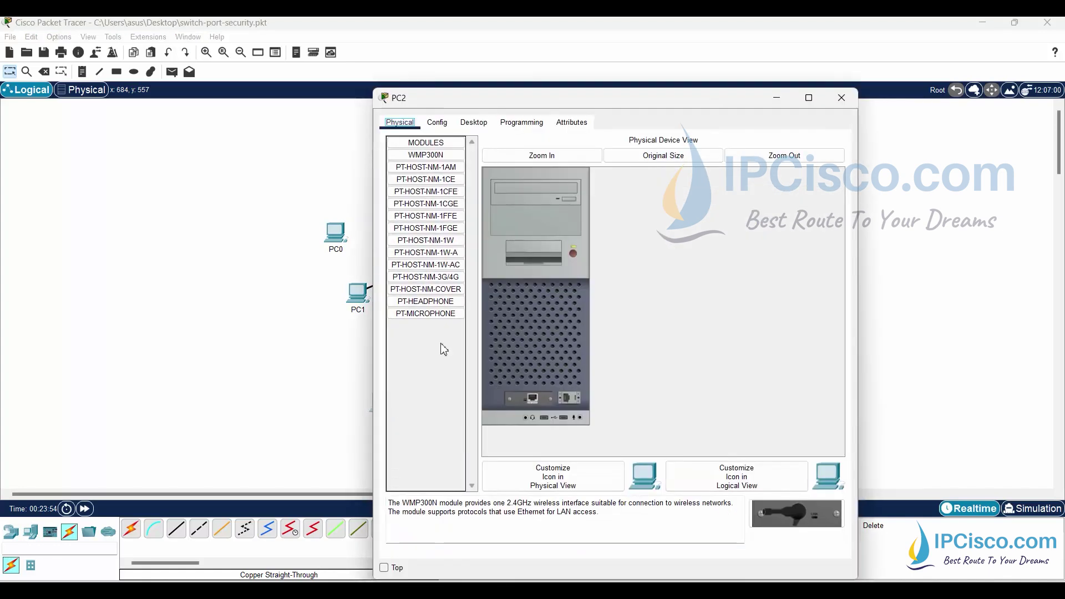
click(475, 123)
click(698, 182)
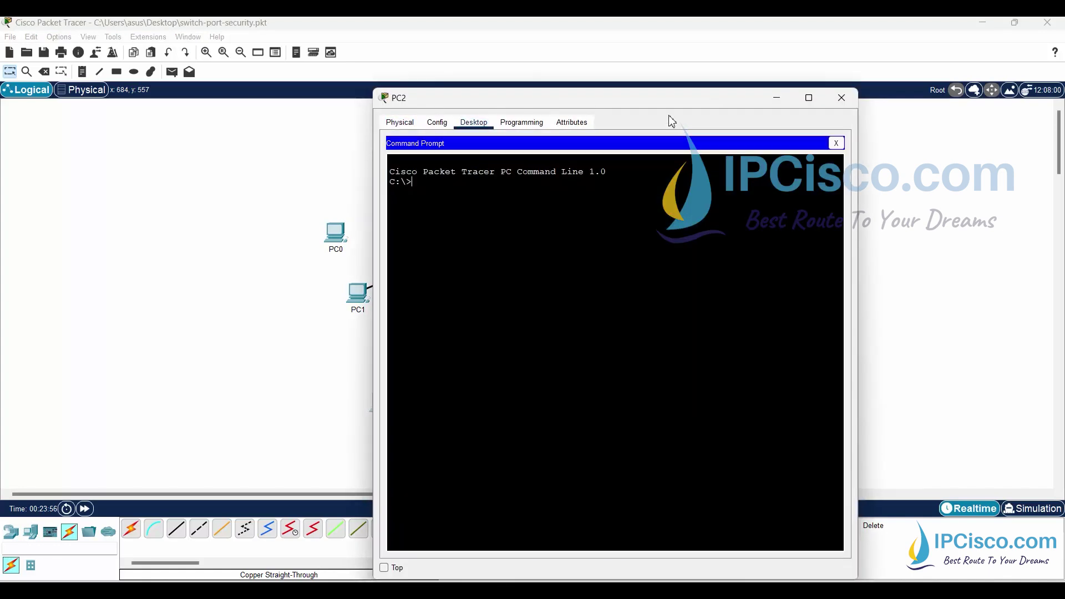
drag(637, 95, 802, 79)
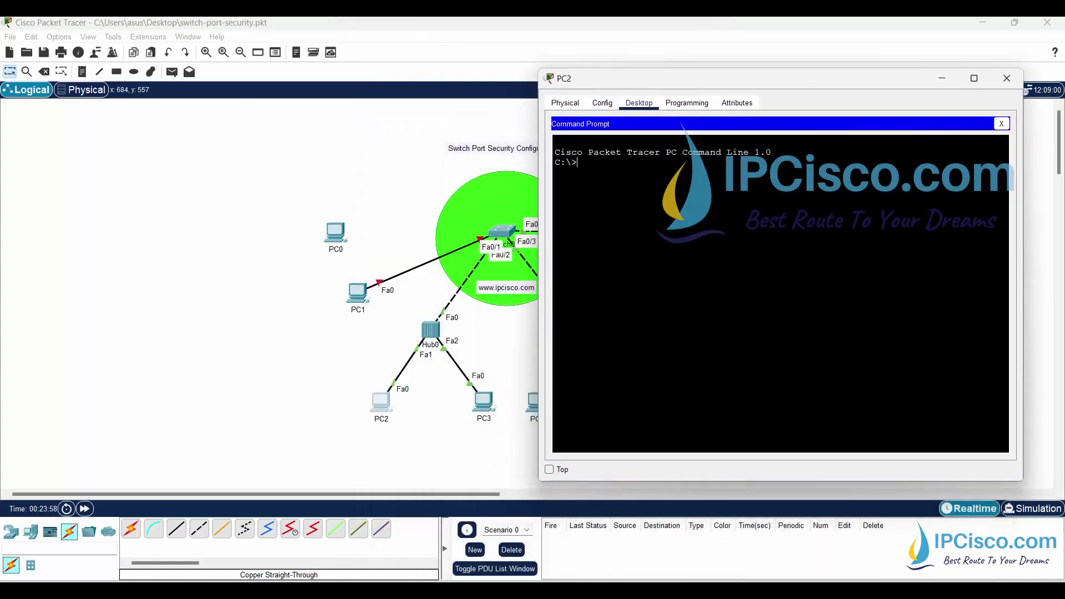
text(ipconfig)
key(Return)
key(Return)
key(Return)
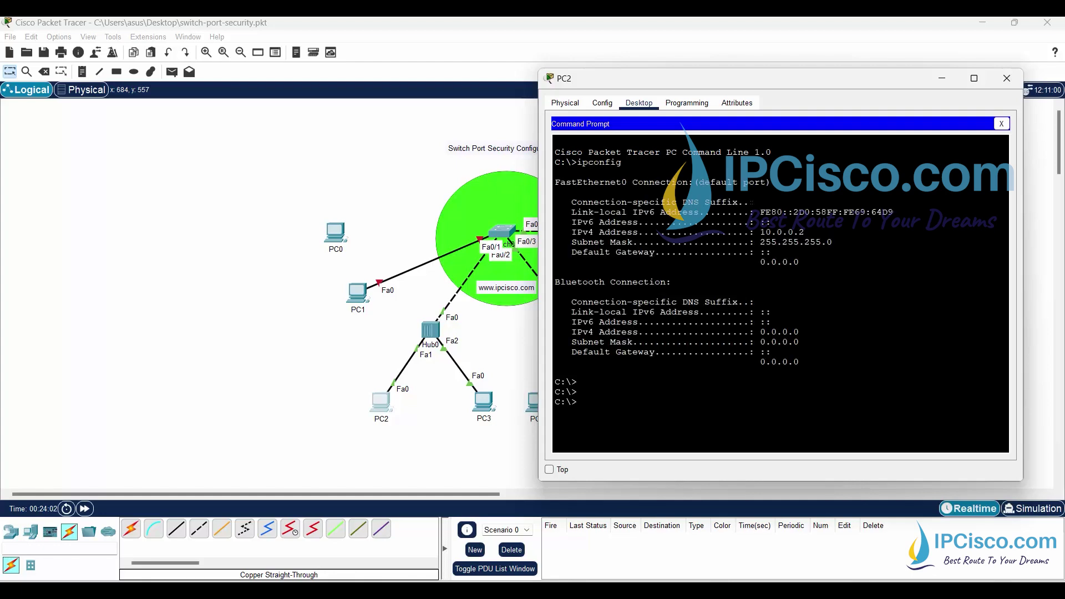
Ping 10.0.0.3 from PC2 to generate traffic through Switch0's fastEthernet 0/2 port.
text(ping 10)
text(.0.0.0.)
text(.3)
text(3)
key(Return)
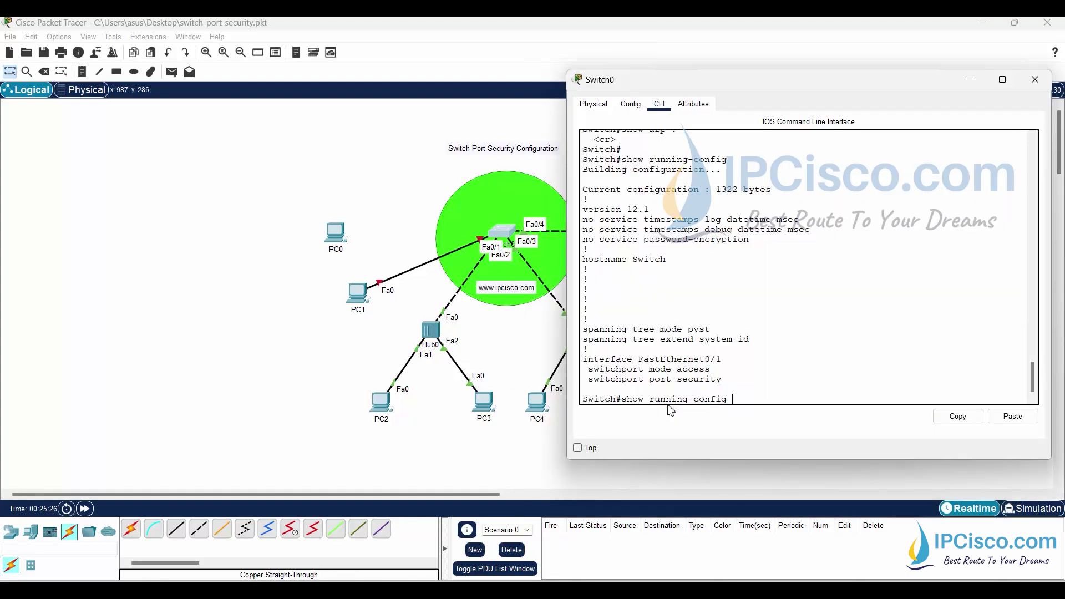
Run show running-config on Switch0 again and examine the sticky MAC address recorded under FastEthernet0/2.
key(Return)
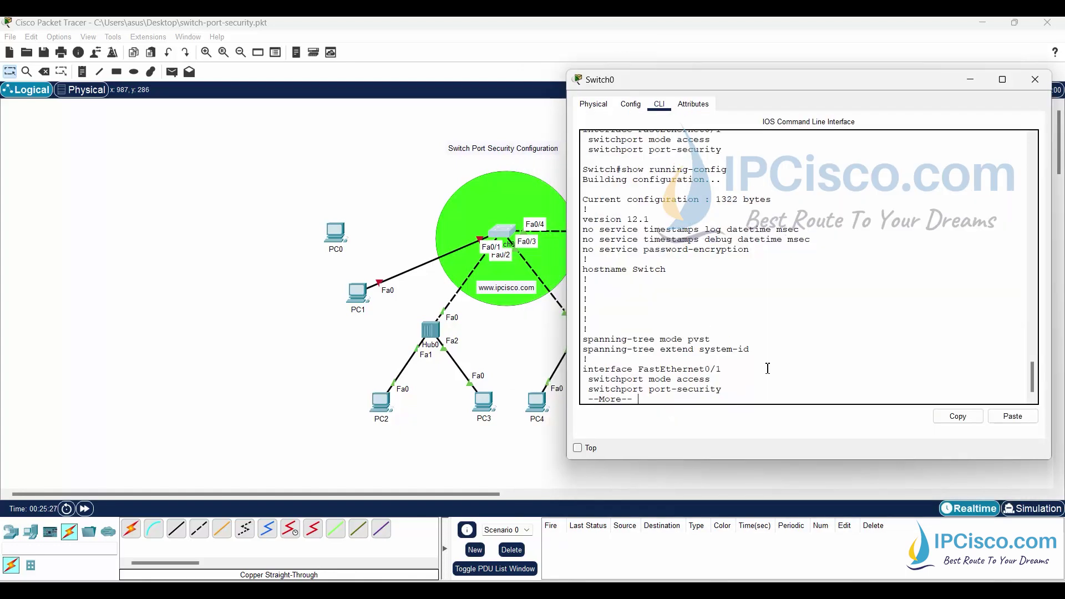
key(space)
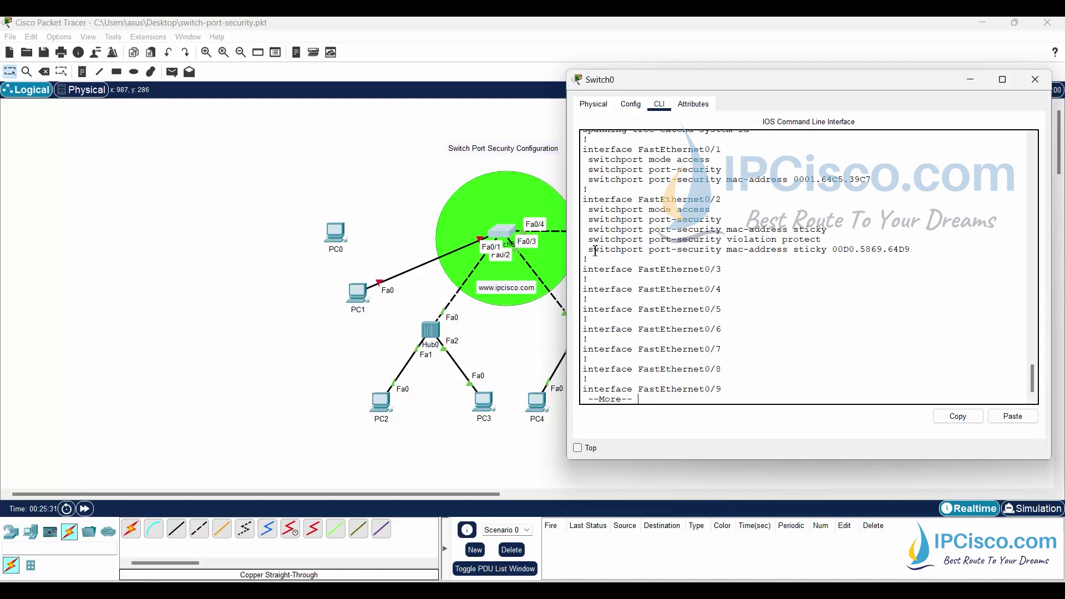
drag(589, 251, 929, 252)
click(860, 250)
drag(832, 250, 910, 250)
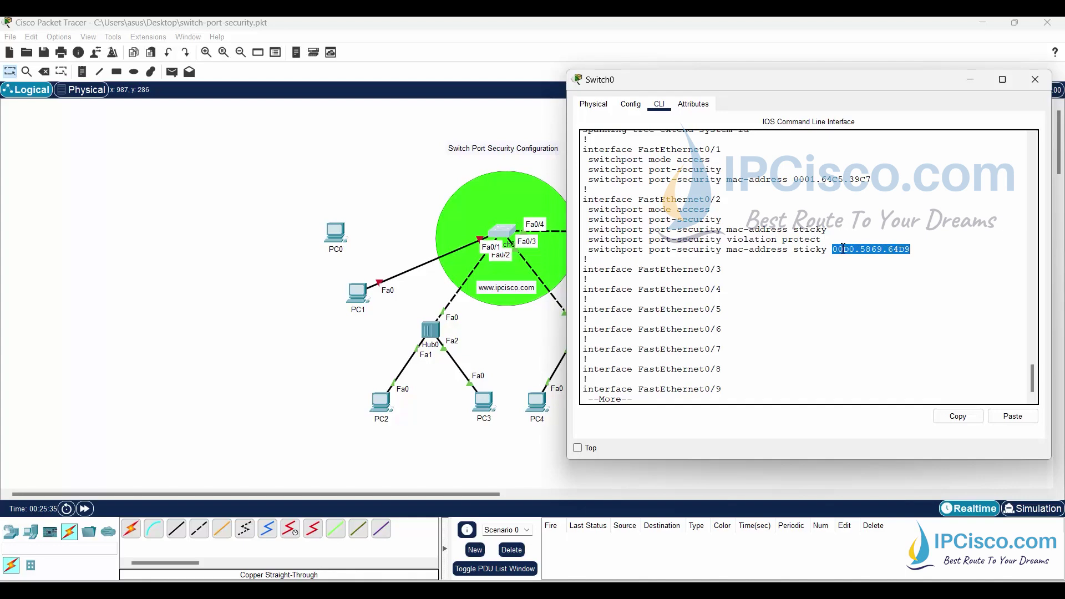
Check the MAC address of PC2's FastEthernet0 interface and compare it with the sticky address on Switch0.
click(377, 405)
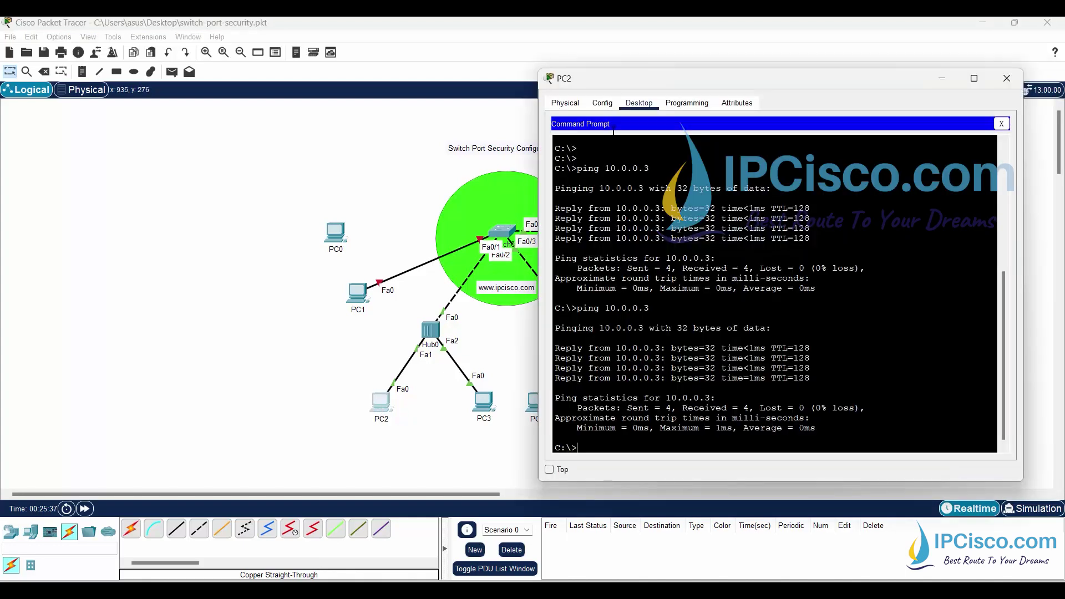
click(565, 103)
click(602, 103)
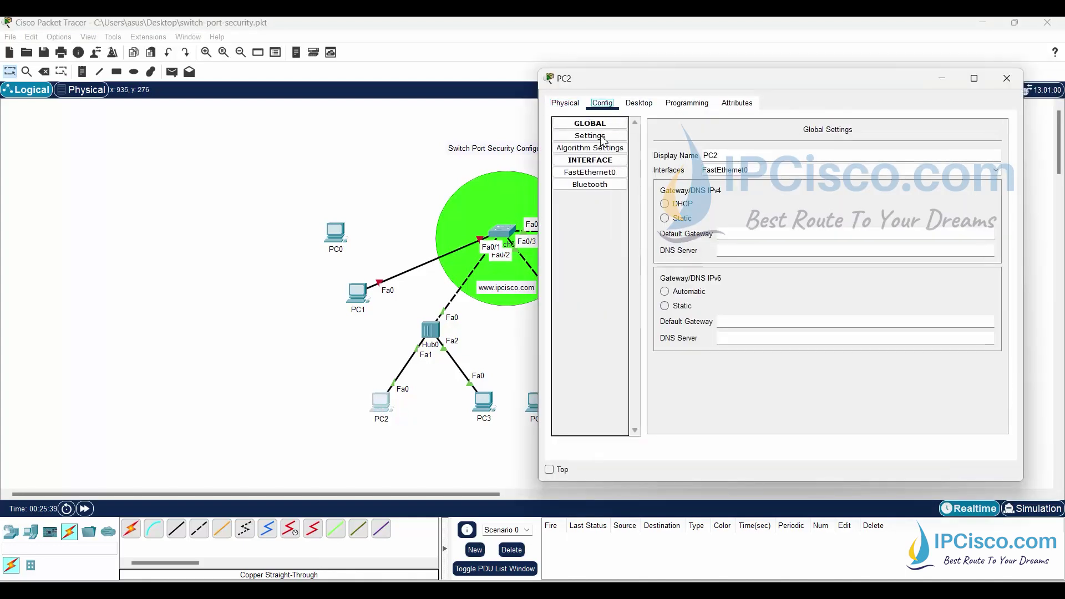
click(612, 176)
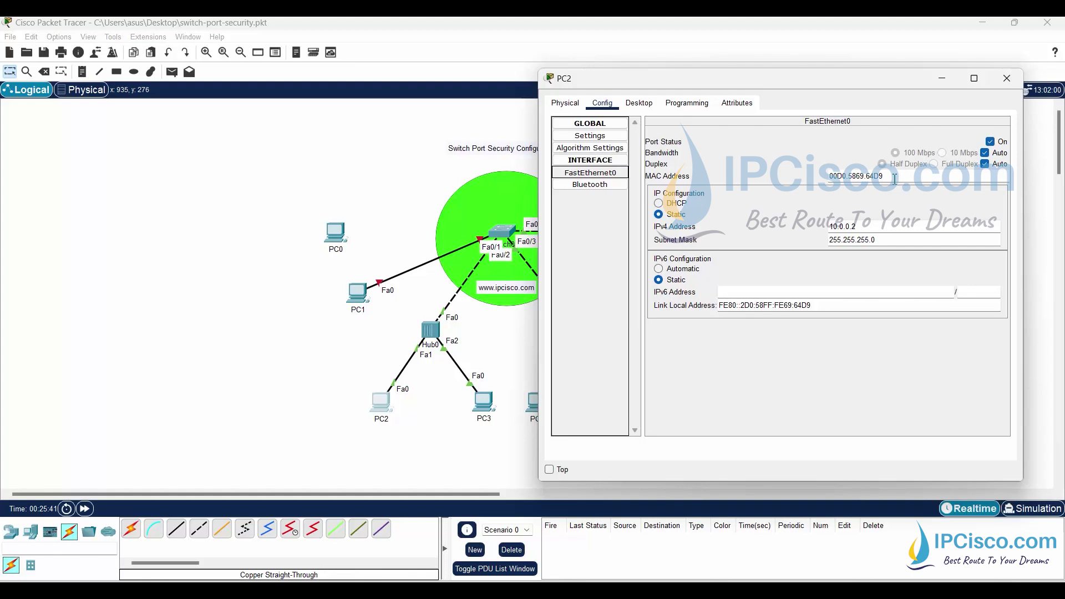
drag(894, 177, 829, 176)
click(506, 230)
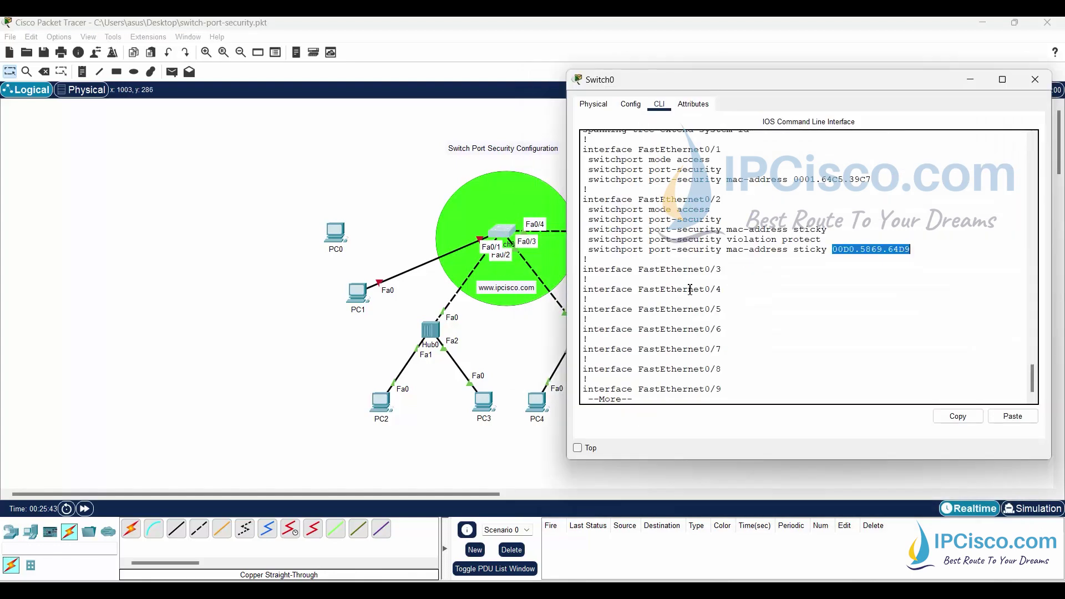
click(910, 250)
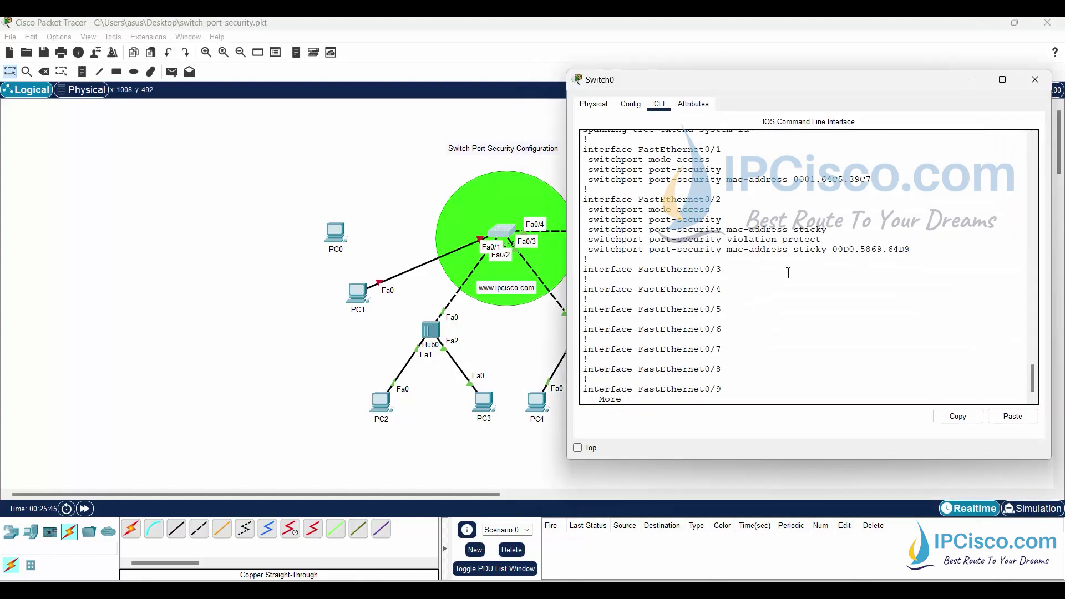
Review the sticky address line for FastEthernet0/2, then redisplay Switch0's running configuration up to that interface's entries.
click(761, 298)
drag(917, 253, 588, 249)
click(704, 297)
key(Up)
key(Return)
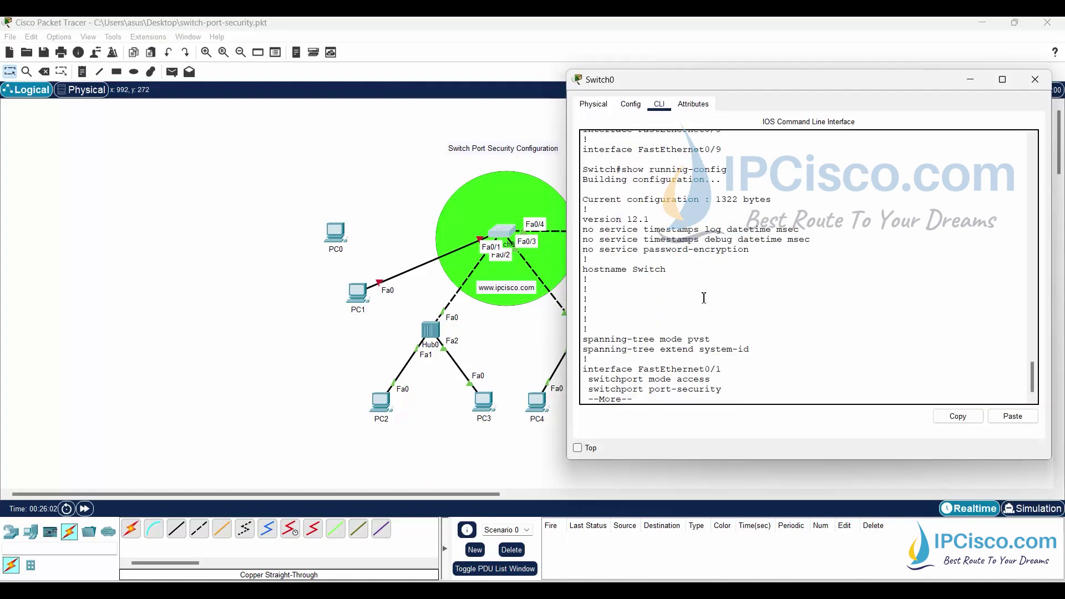
key(space)
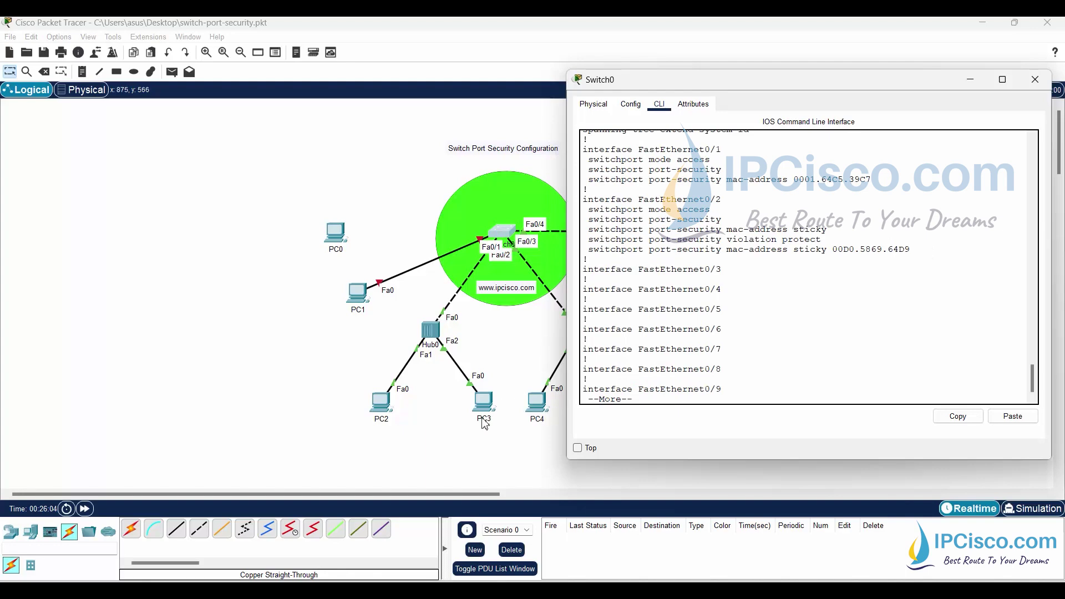
Leave the running configuration listing and run show port-security address on Switch0.
drag(910, 250, 584, 254)
click(664, 277)
key(q)
key(Return)
text(show )
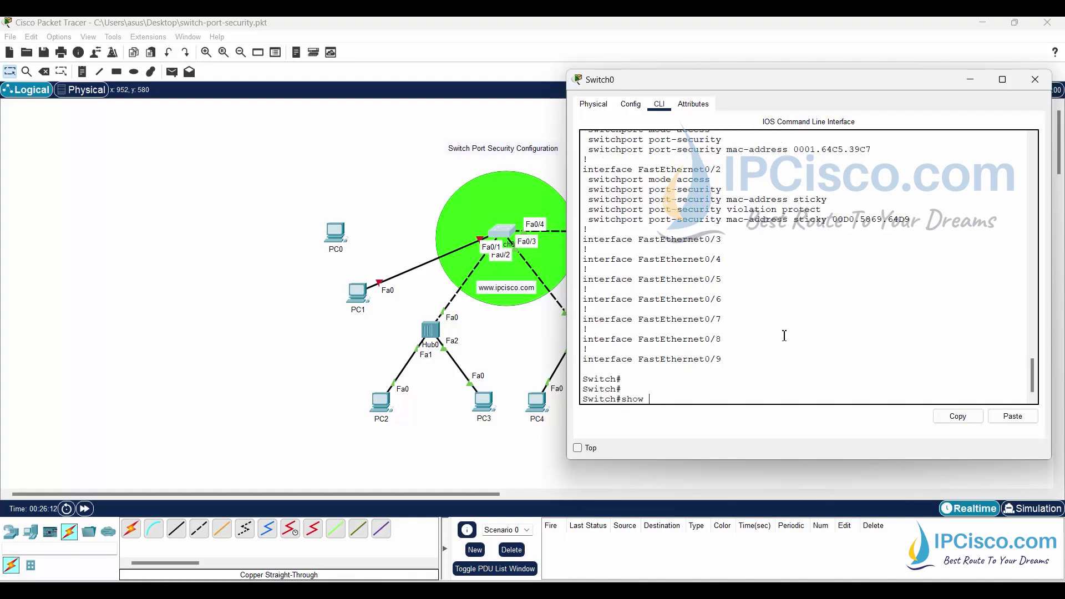
text(port)
key(Tab)
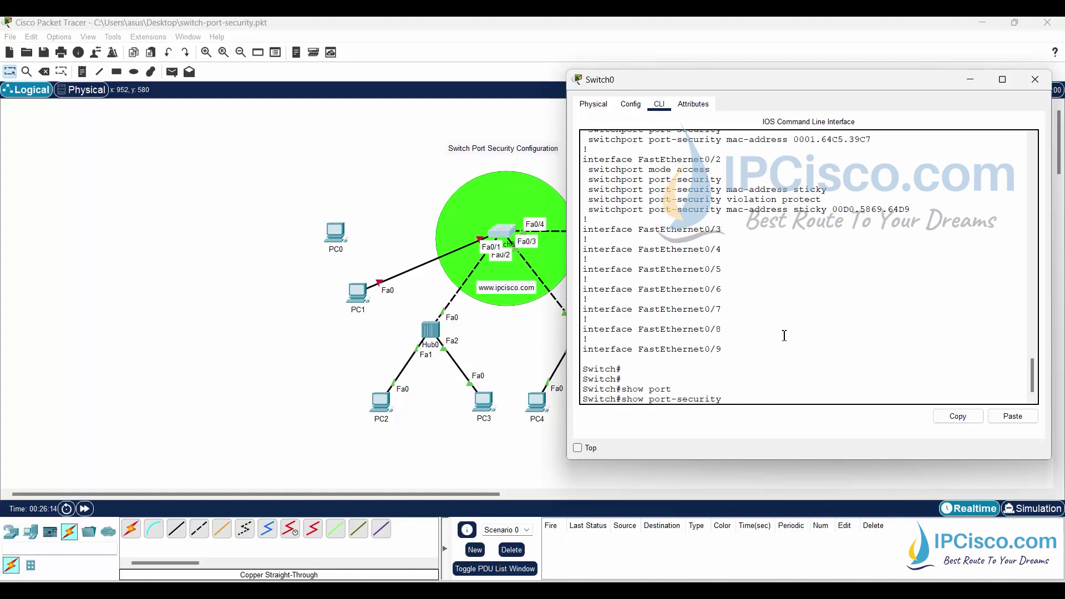
text(add)
key(Tab)
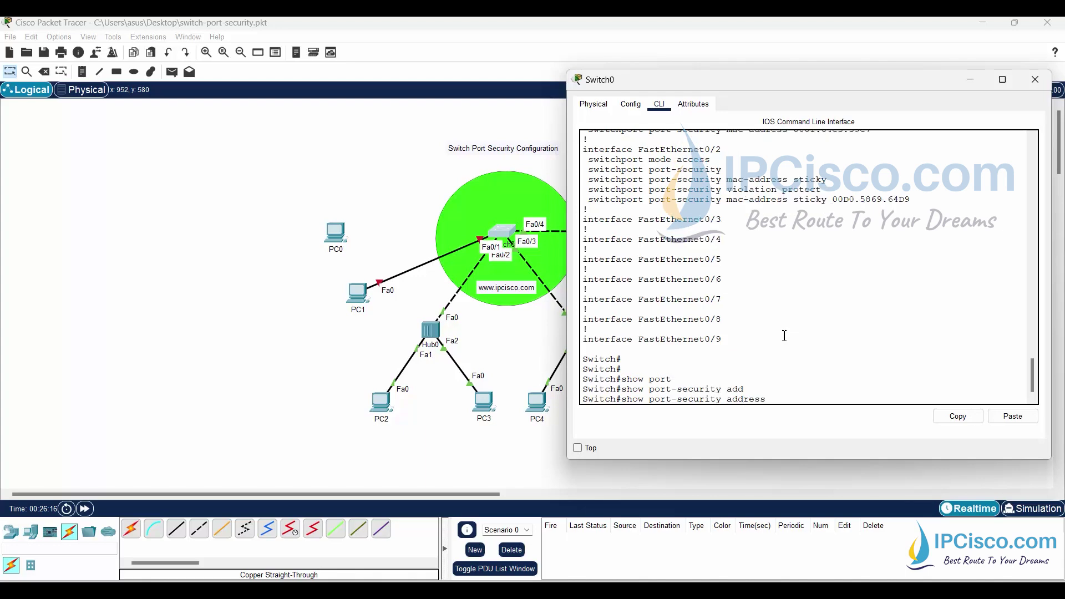
key(Return)
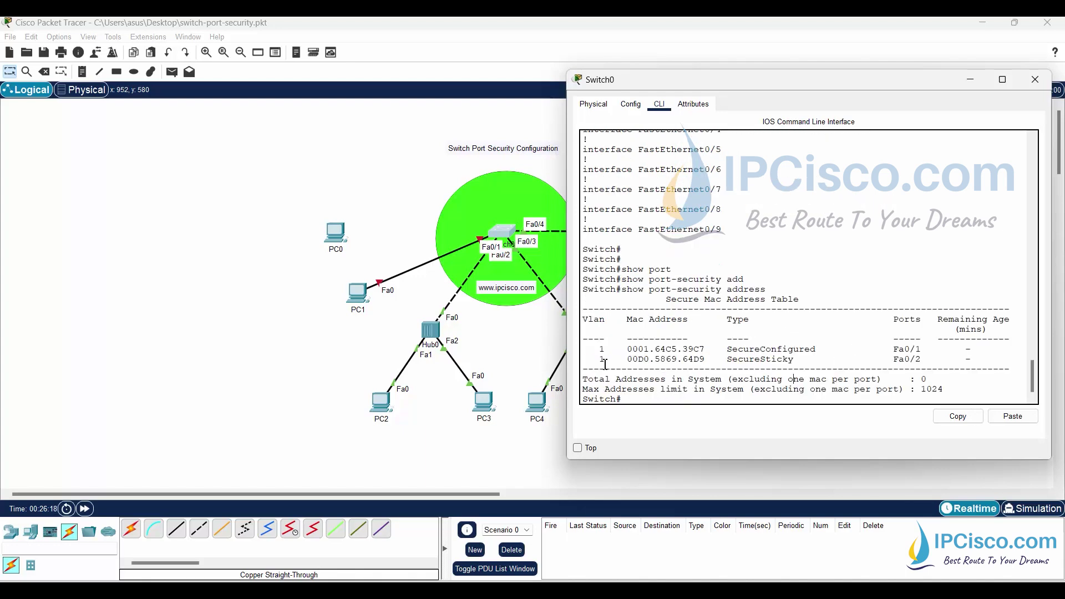
Examine the Fa0/2 entry's MAC address and type in Switch0's secure MAC address table.
drag(627, 359, 892, 361)
click(870, 379)
key(Return)
key(Return)
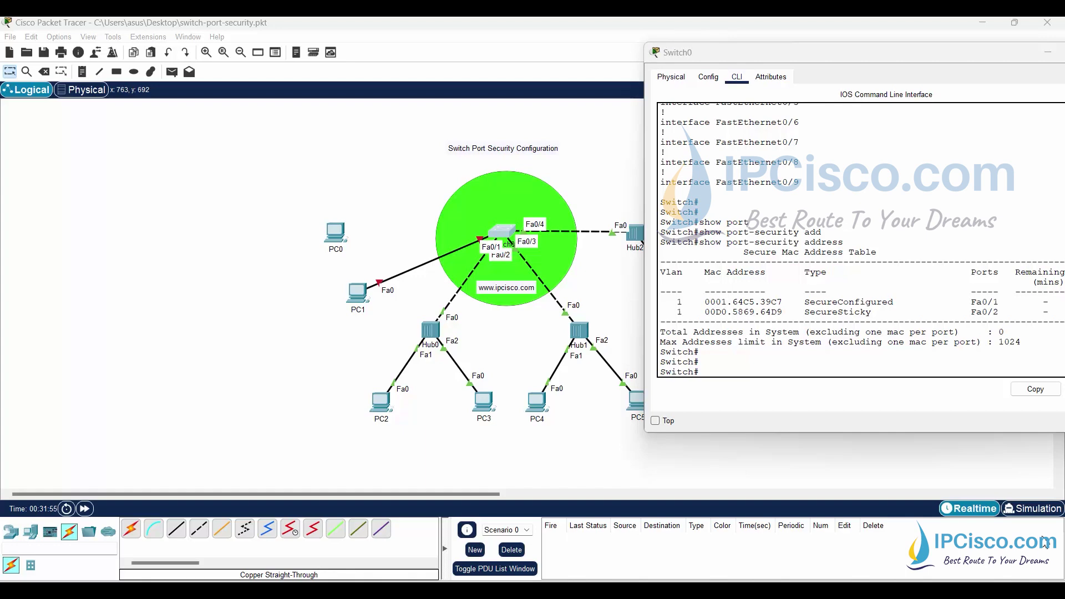
Enter global configuration mode on Switch0 from the terminal.
click(807, 362)
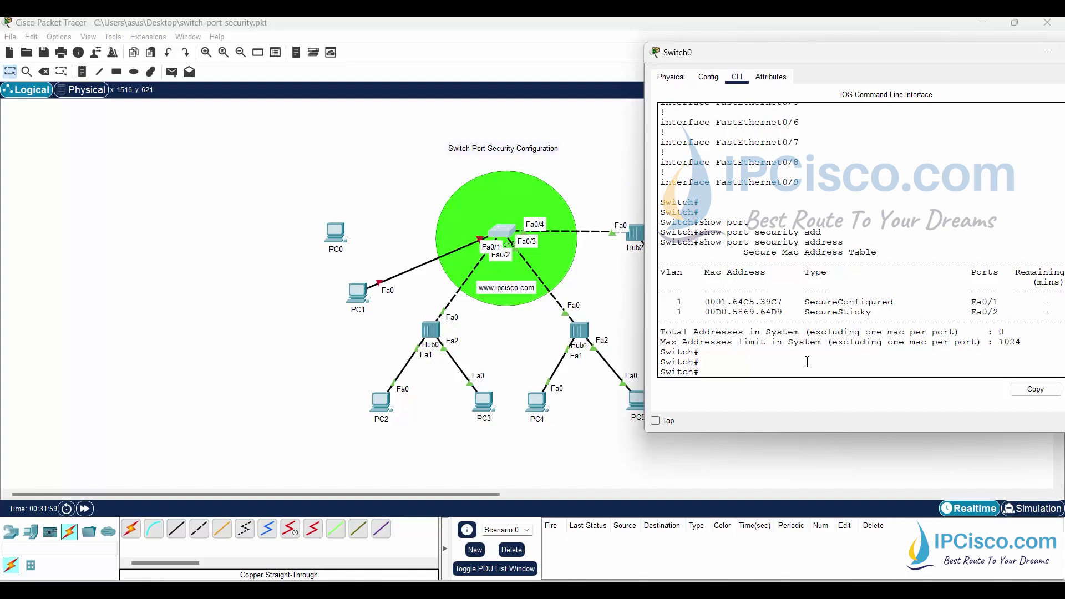
text(conf)
key(Return)
text(in)
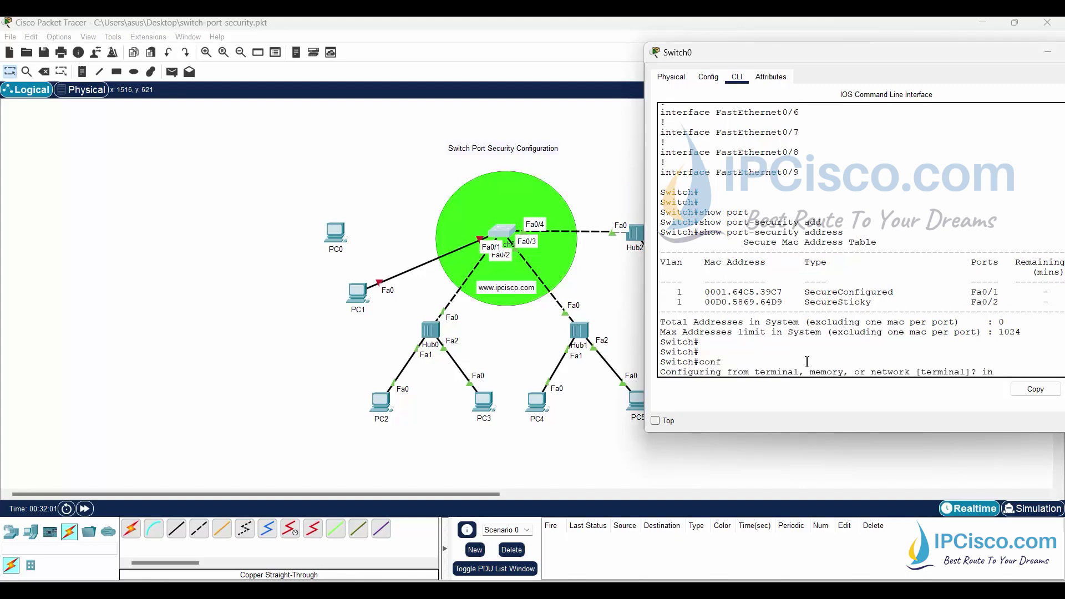
key(Return)
Enter interface configuration mode for fastEthernet 0/3 on Switch0.
text(inter)
key(Tab)
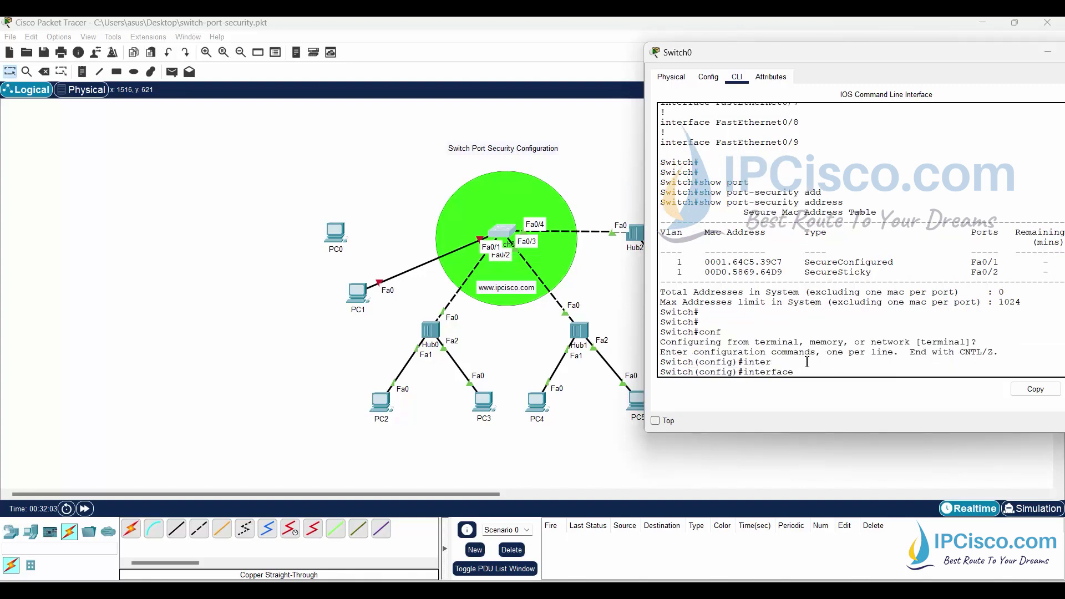
text(faass)
key(Tab)
key(BackSpace)
key(BackSpace)
key(BackSpace)
key(Tab)
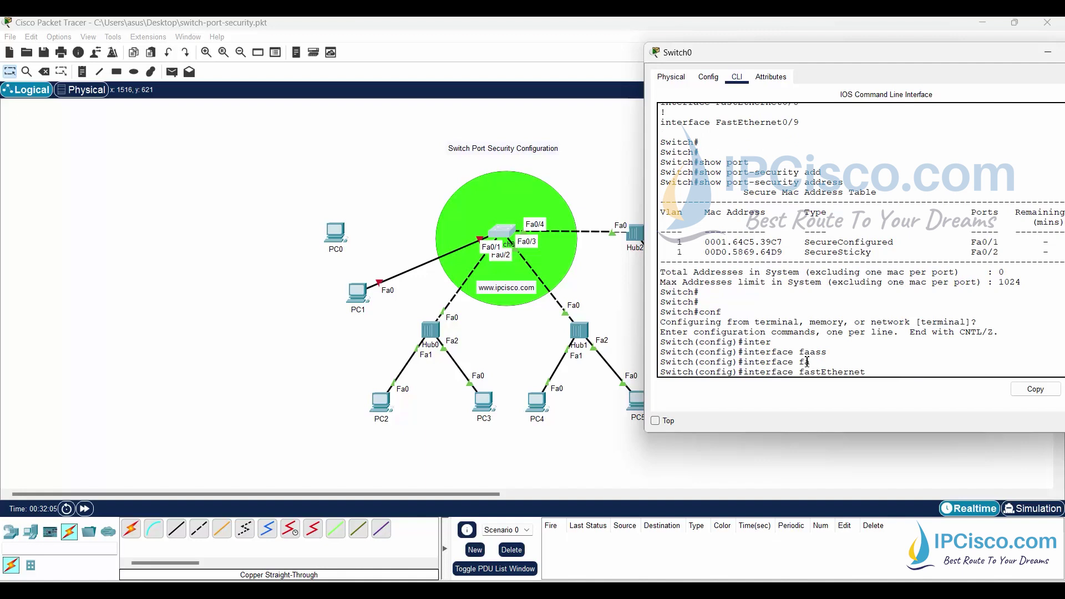
text(0/3)
key(Return)
key(Return)
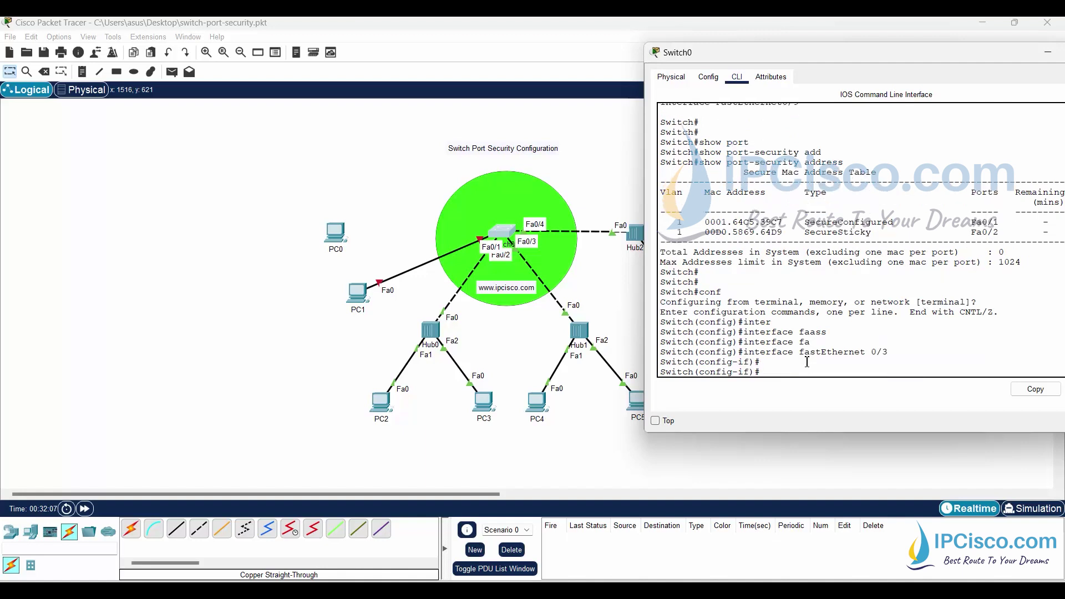
Set fastEthernet 0/3 to access mode with switchport mode access.
text(swi)
key(Tab)
text(mode ac)
text(c)
key(Tab)
key(Return)
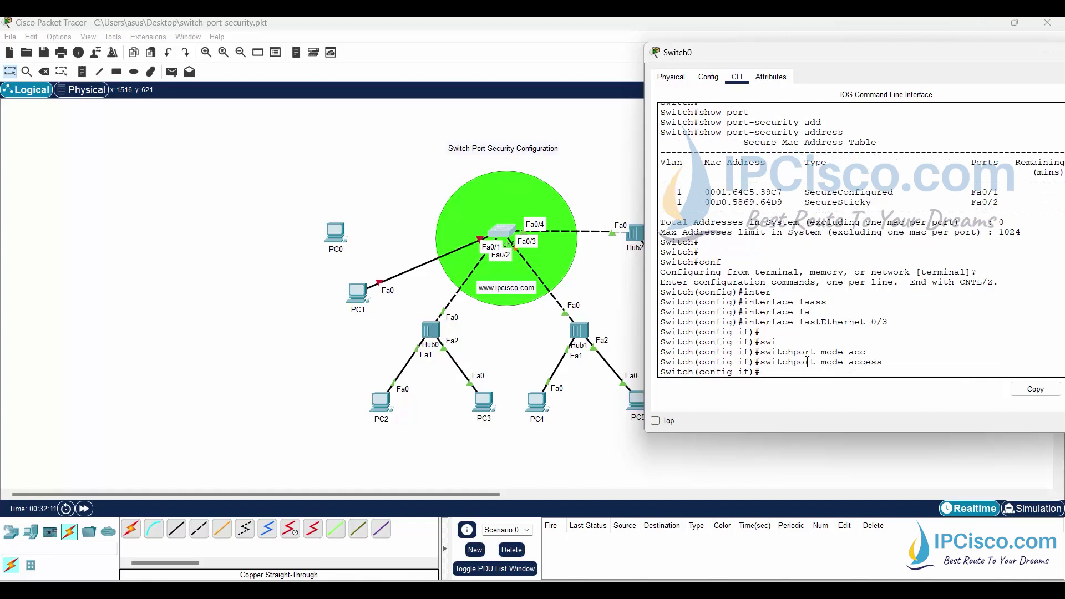
Enable port security on fastEthernet 0/3 with switchport port-security.
text(swi)
key(Tab)
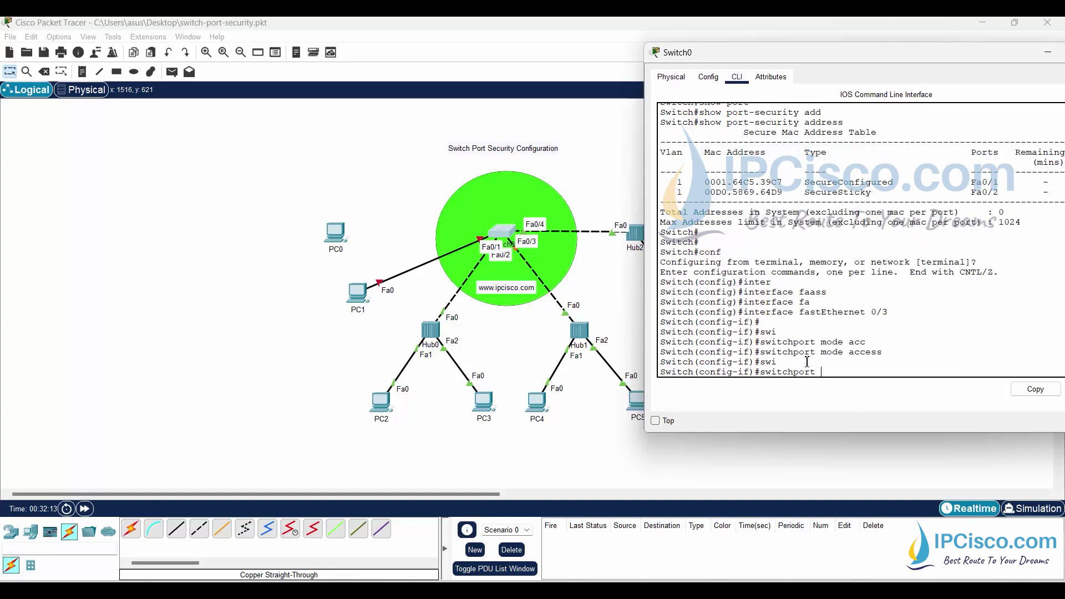
text(port)
key(Tab)
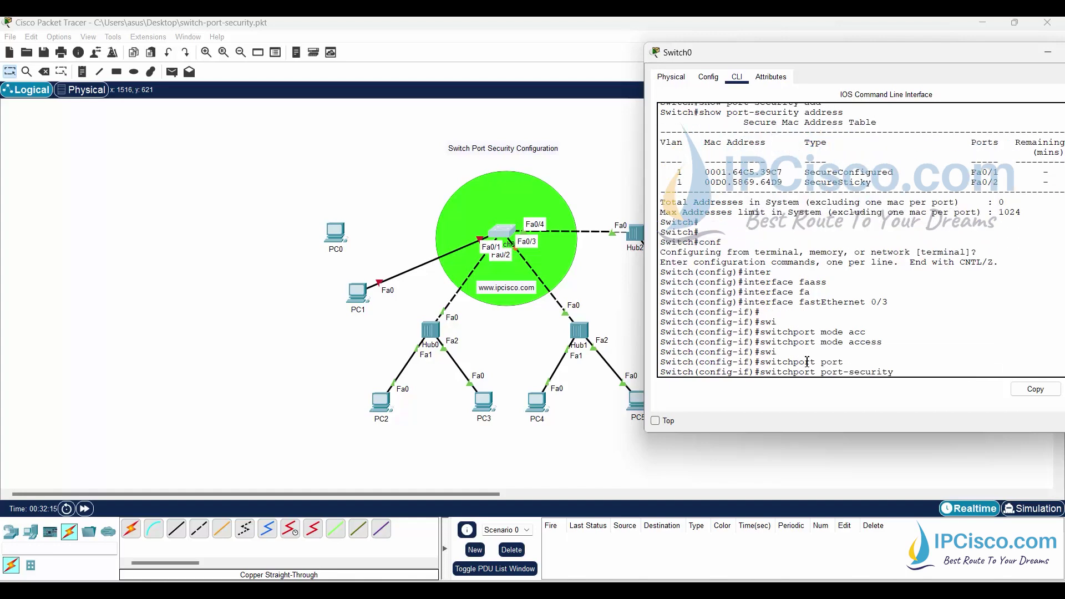
key(Return)
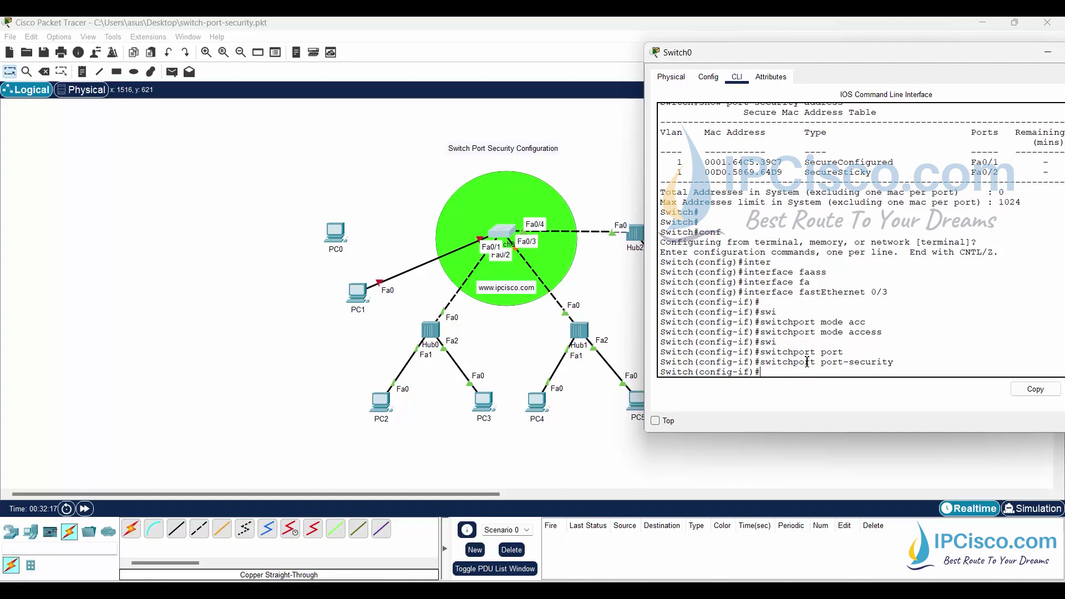
Limit fastEthernet 0/3 to one secure MAC address with switchport port-security maximum 1.
text(sw)
key(Tab)
text(ppo)
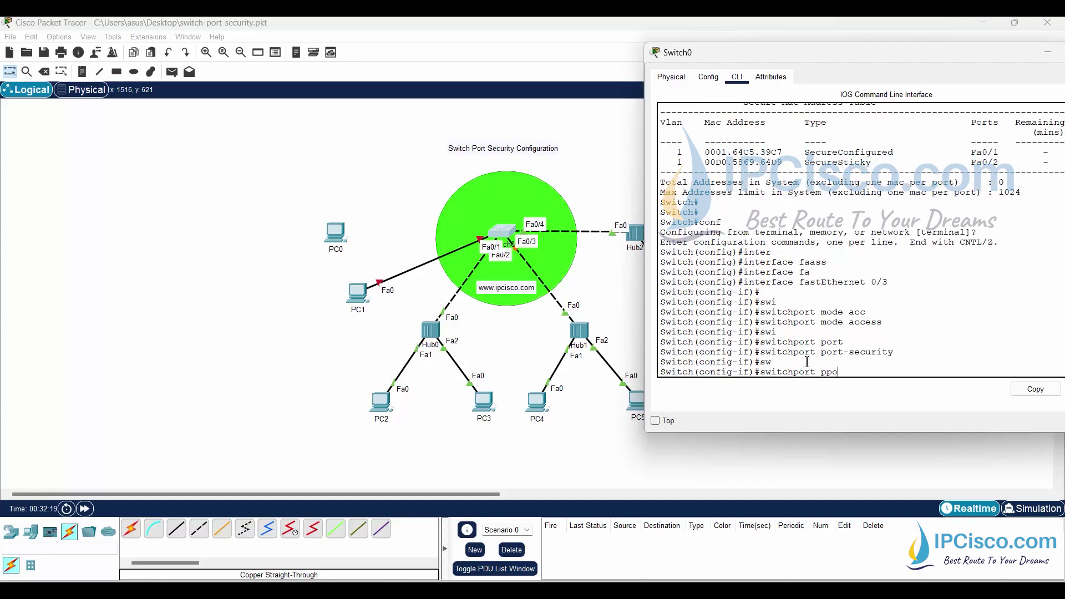
key(BackSpace)
key(BackSpace)
text(ort)
key(Tab)
text(m)
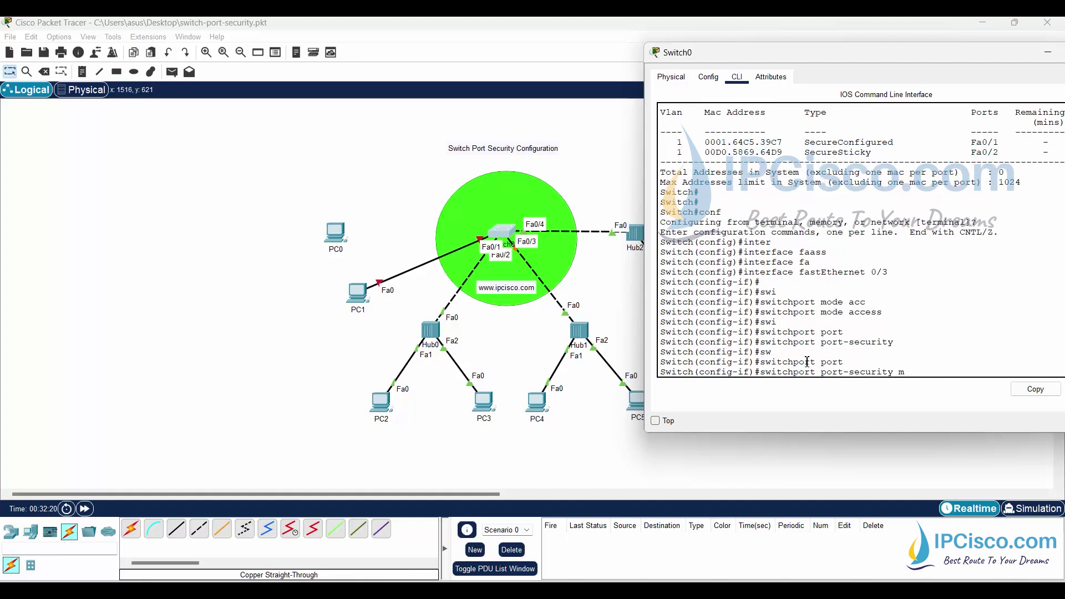
text(ax)
key(Tab)
text(1)
key(Return)
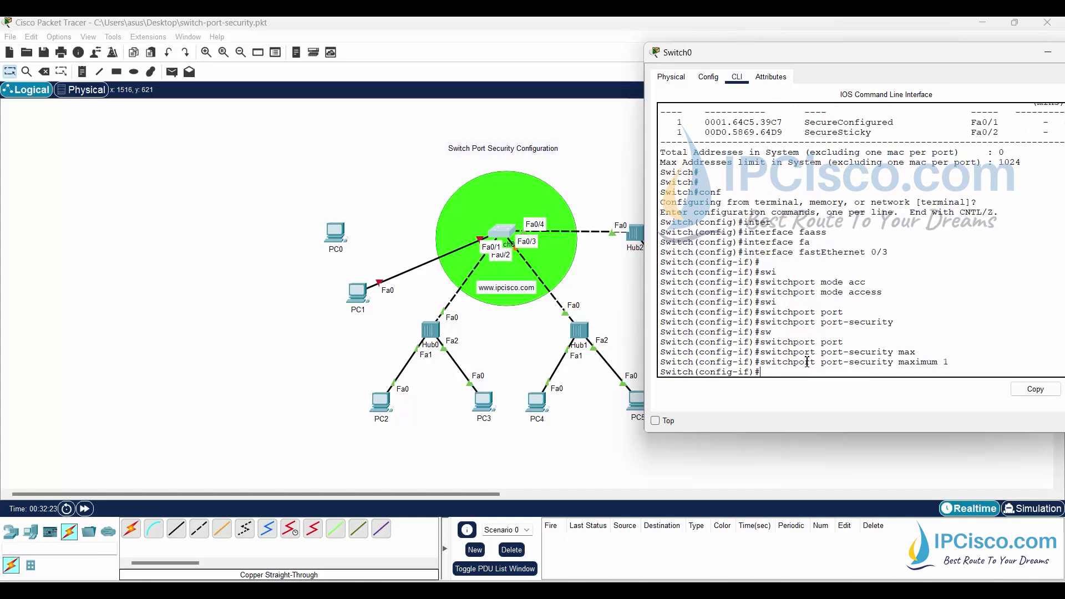
Set the port-security violation mode of fastEthernet 0/3 to restrict.
text(swi)
key(Tab)
text(port)
key(Tab)
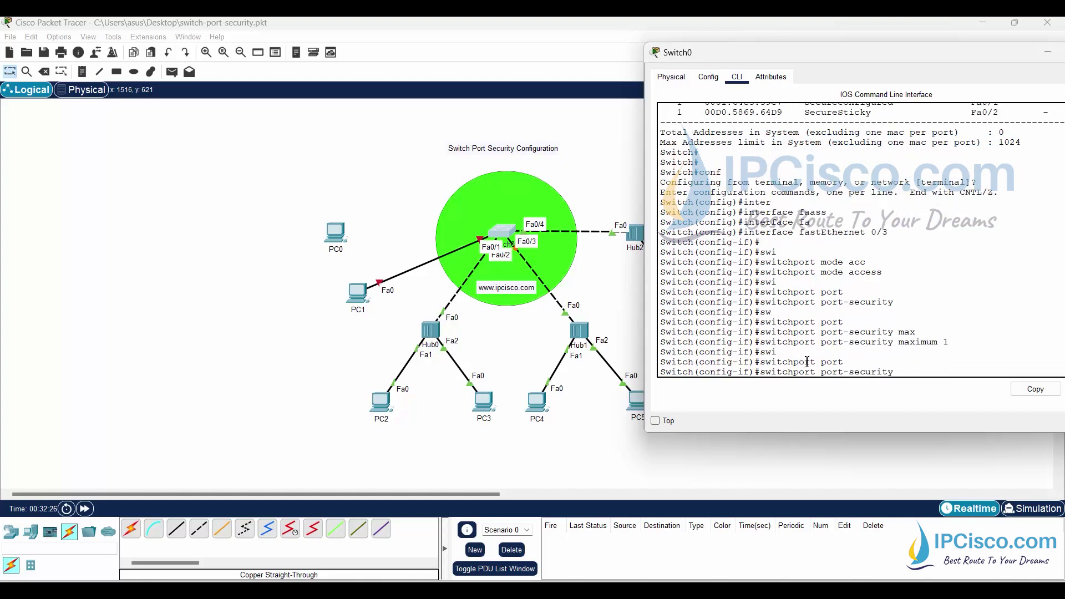
text(viol)
key(Tab)
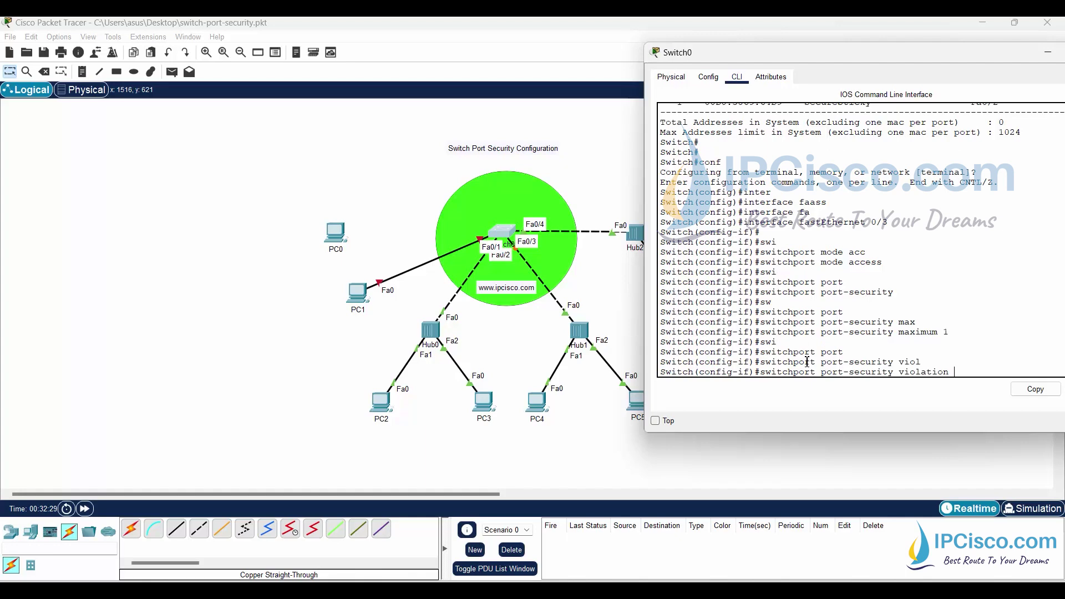
text(res)
key(Tab)
key(Return)
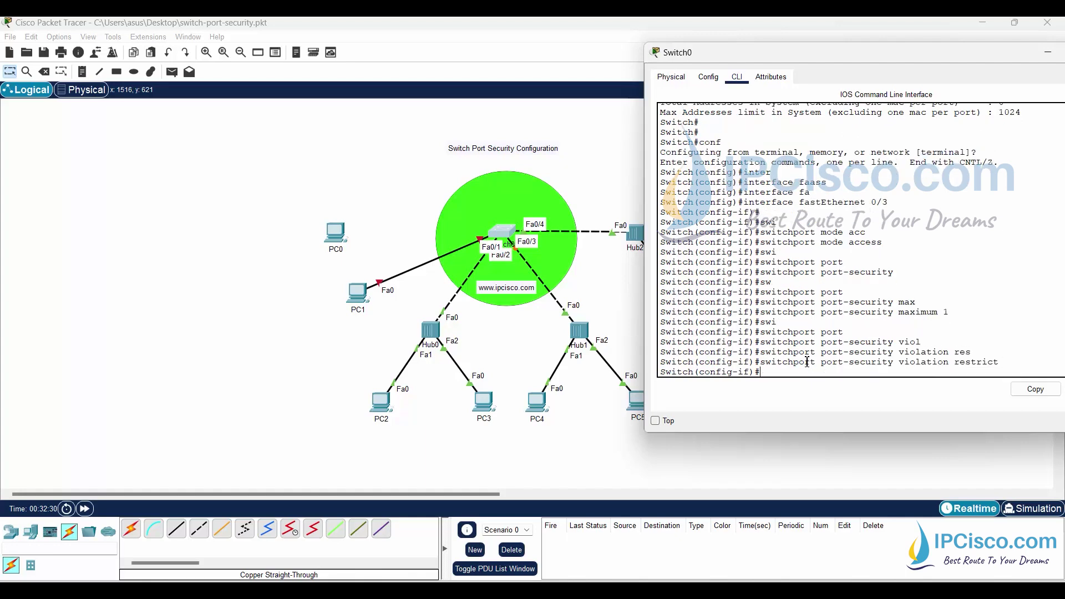
Enable sticky MAC address learning on fastEthernet 0/3 with switchport port-security mac-address sticky.
text(swi)
key(Tab)
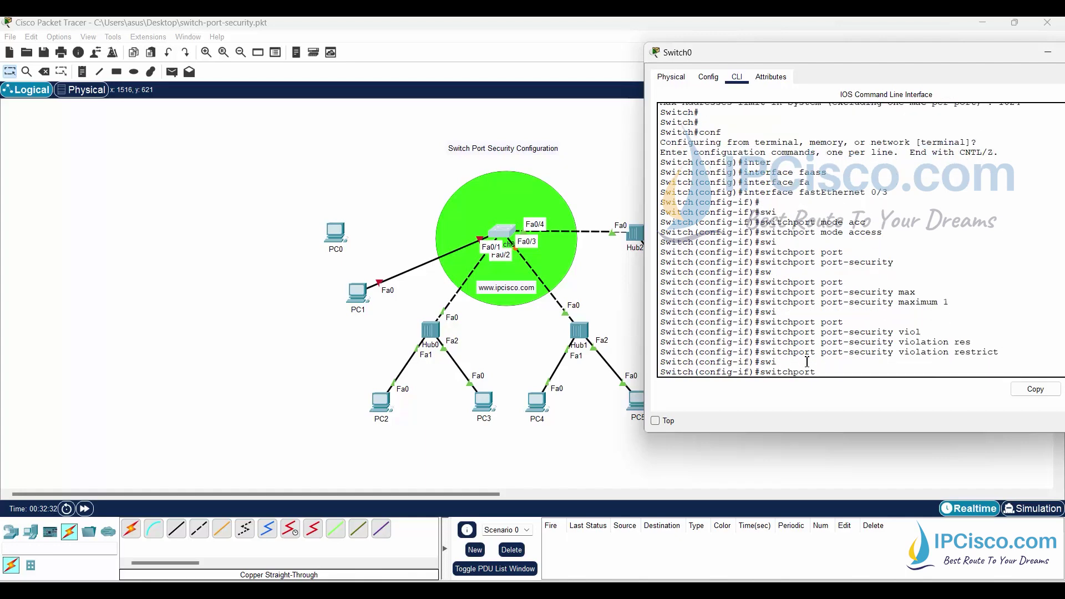
text(port)
key(Tab)
text(mac)
key(Tab)
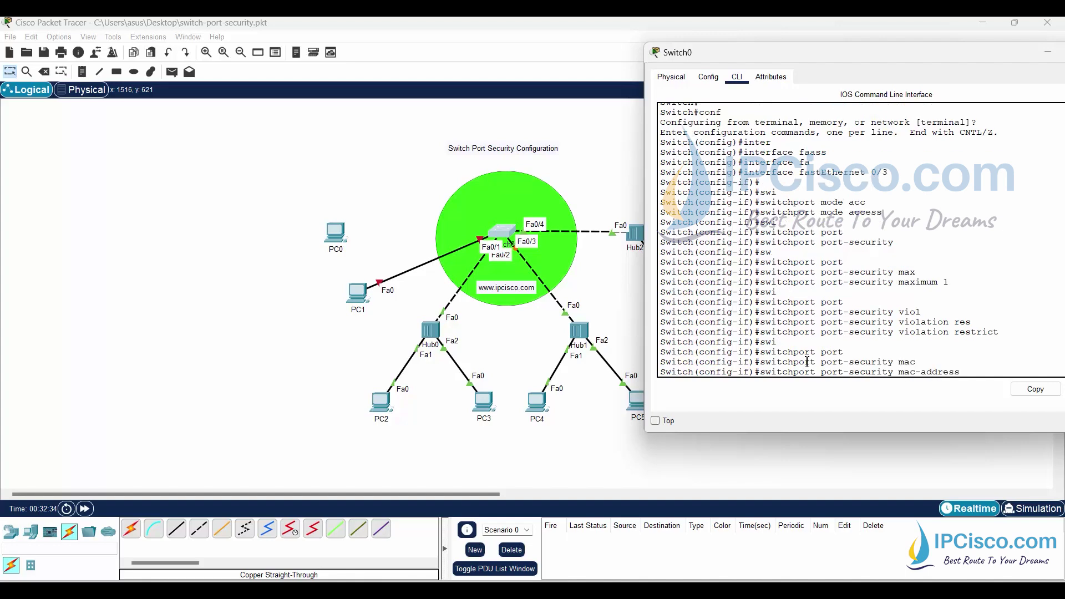
text(stt)
key(Tab)
key(BackSpace)
key(Tab)
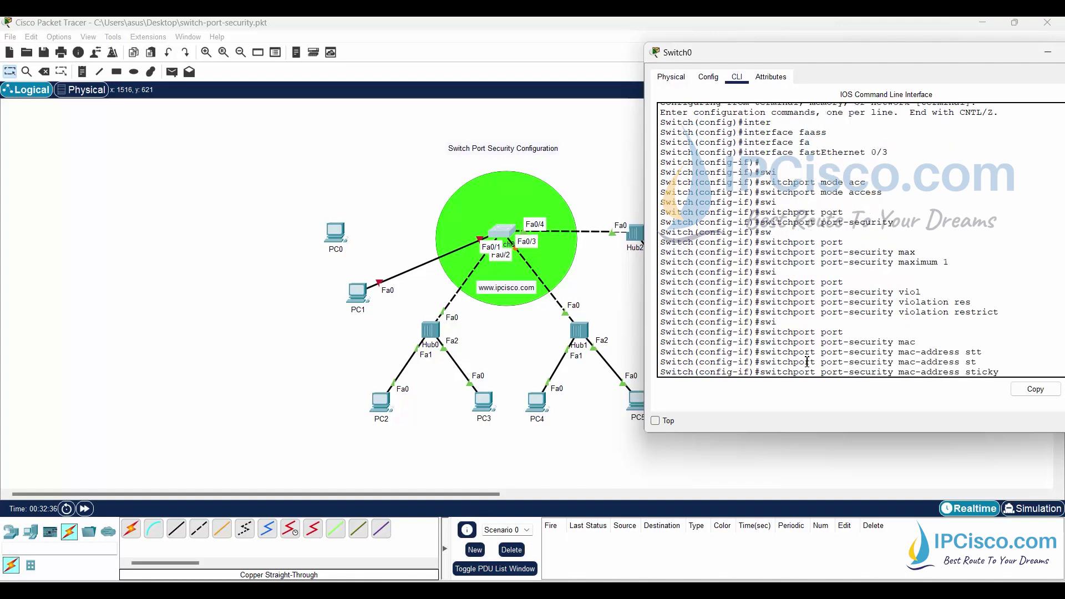
key(Return)
key(Return)
key(Return)
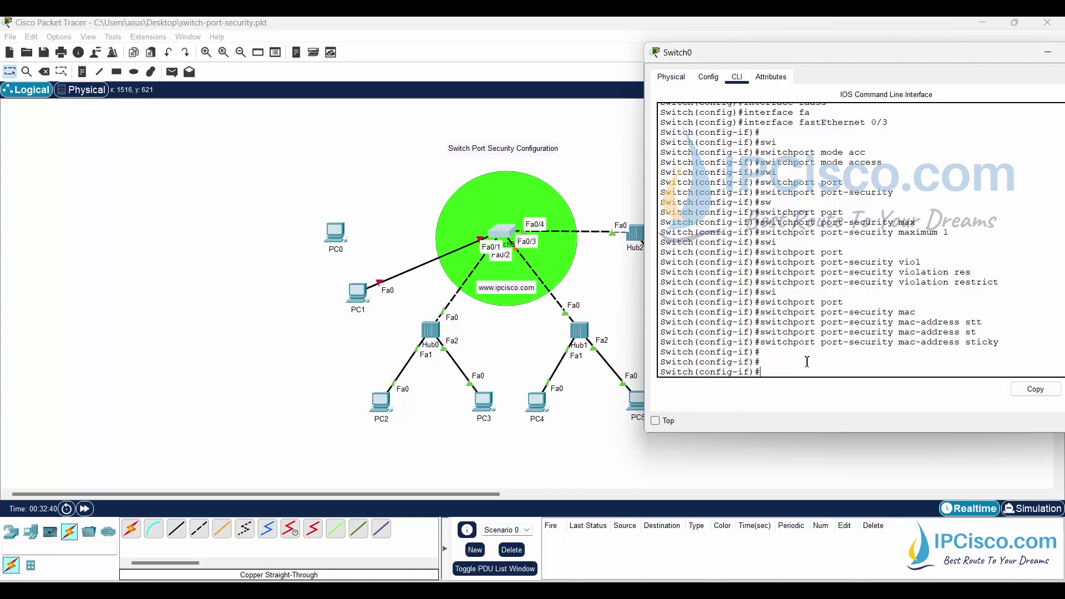
End configuration mode and save Switch0's configuration with the write command.
text(end)
key(Return)
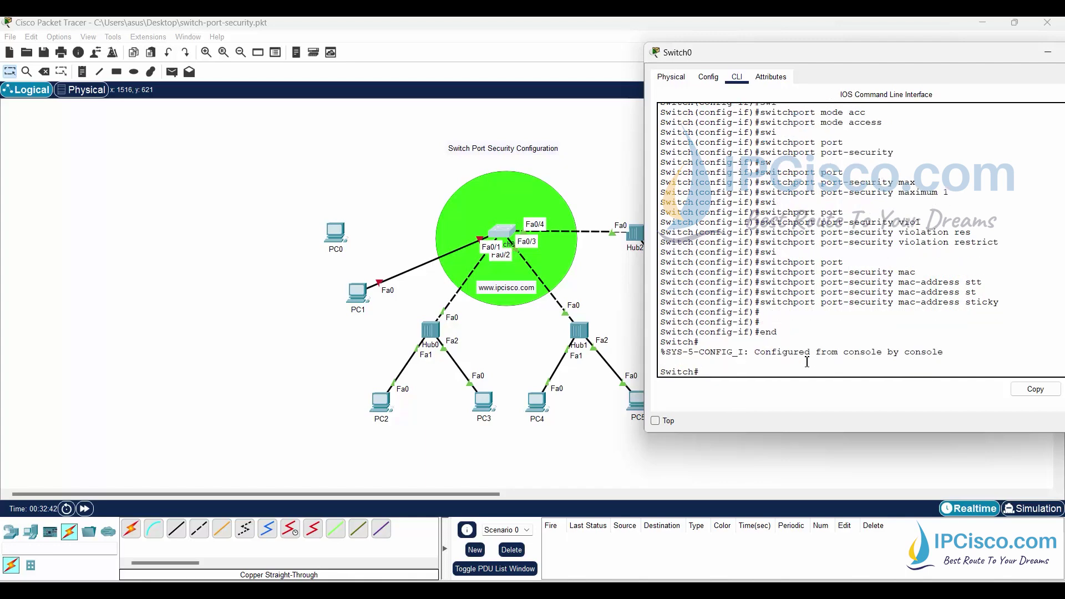
text(wr)
key(Tab)
key(Return)
key(Return)
Run show port-security on Switch0 to list its secured ports.
click(512, 240)
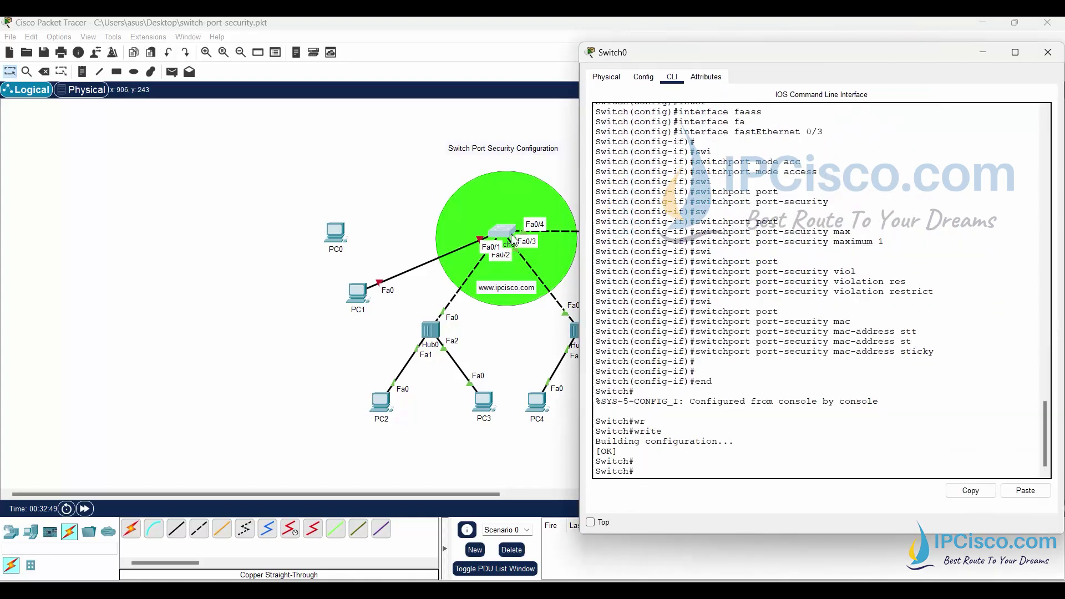
click(812, 304)
key(Return)
key(Return)
text(show )
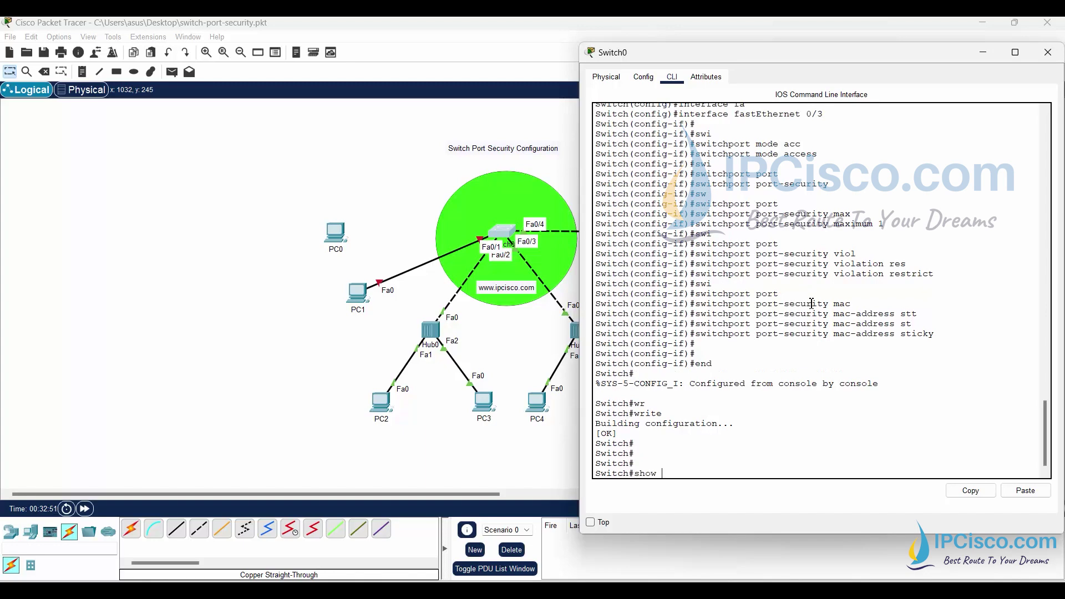
text(port)
key(Tab)
key(Return)
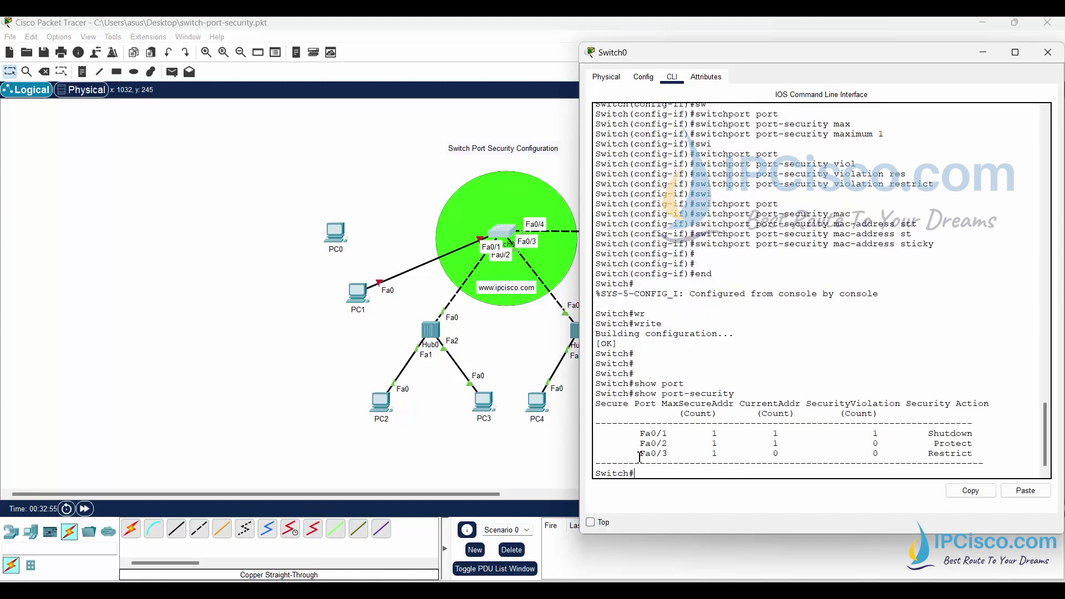
Examine the Fa0/3 row's security action and violation count, and return to the network topology.
drag(635, 454, 669, 456)
click(952, 456)
double_click(952, 455)
drag(872, 454, 884, 453)
click(527, 350)
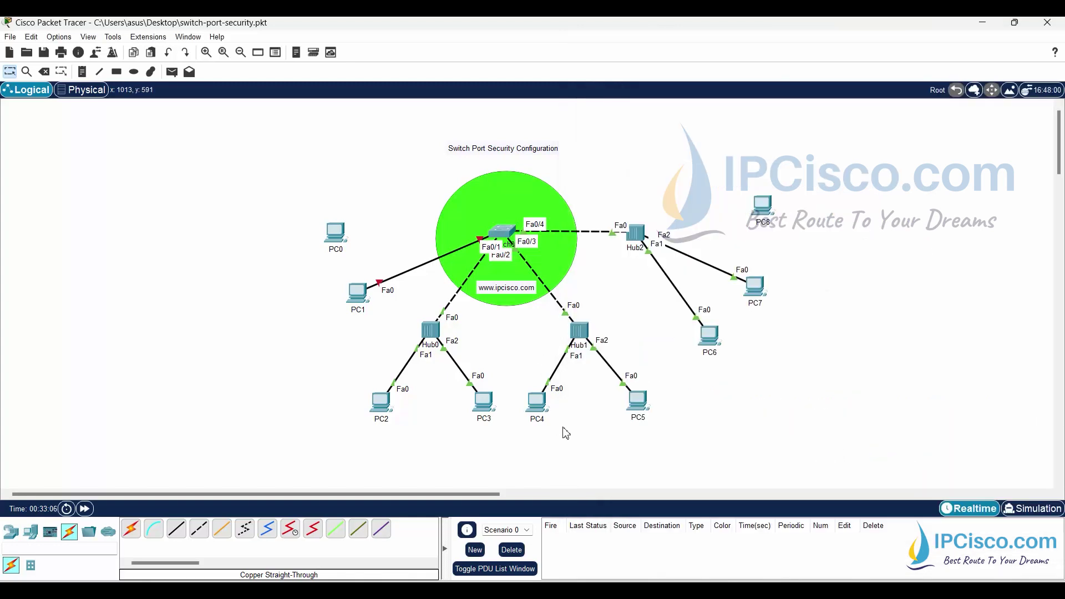
Open PC4's Command Prompt and check its IP settings with ipconfig.
click(537, 403)
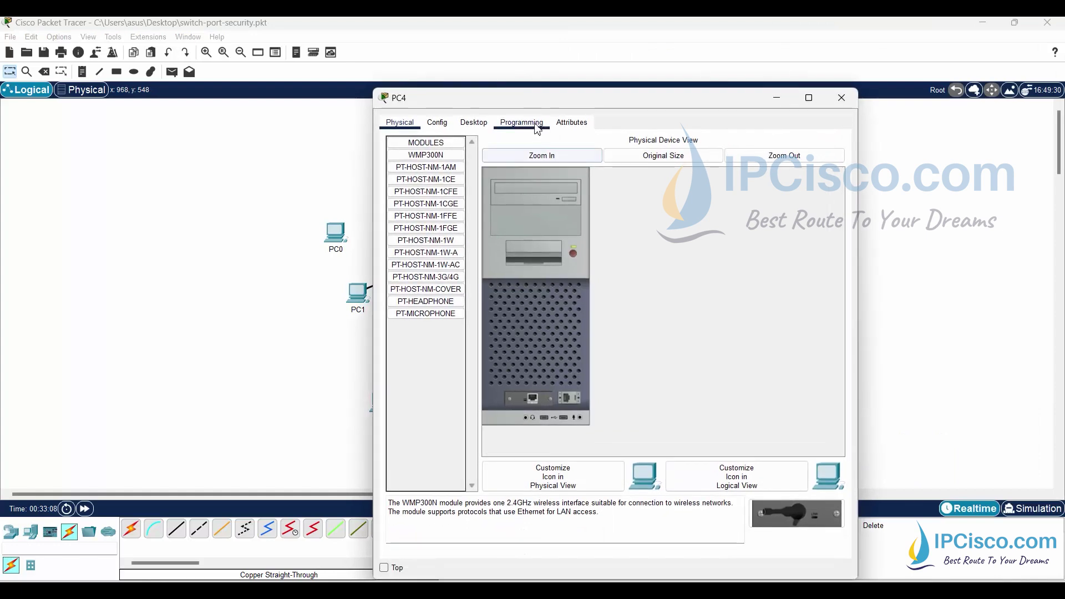
click(522, 126)
click(474, 125)
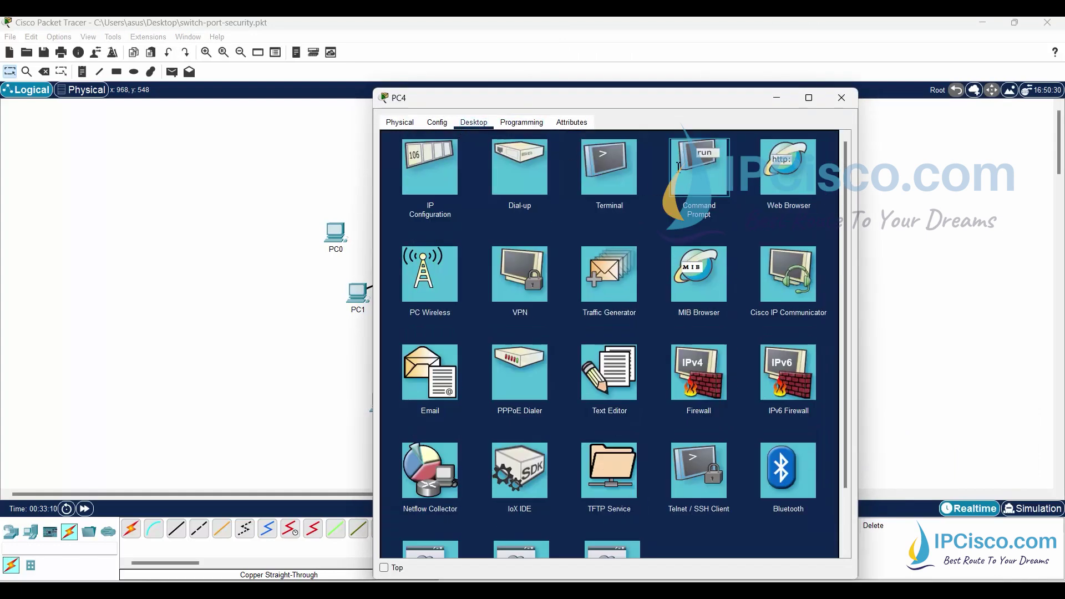
click(697, 169)
drag(594, 106, 835, 53)
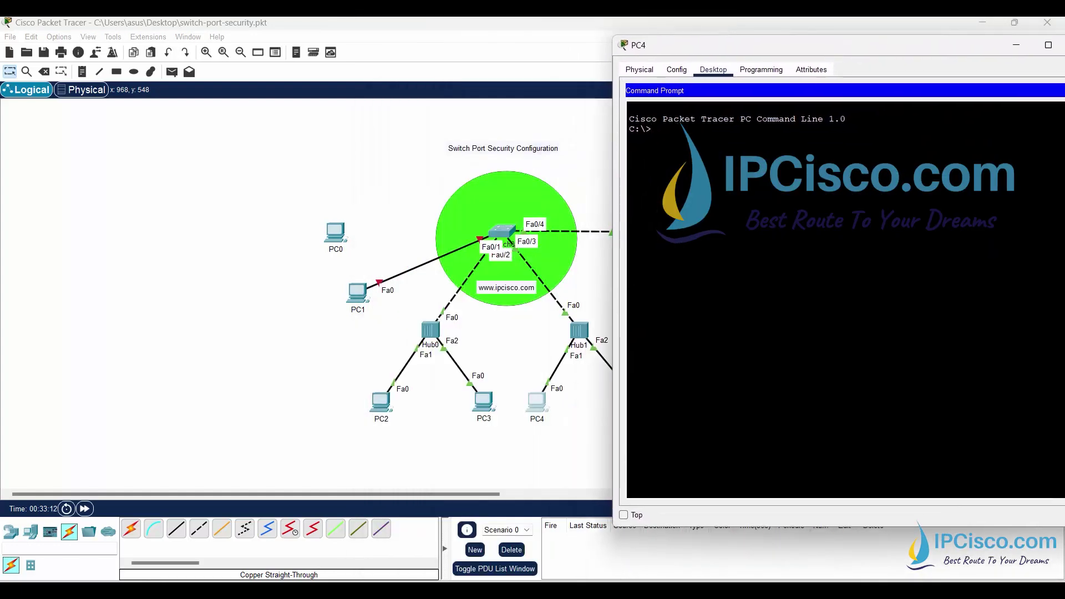
text(pconfig)
key(Return)
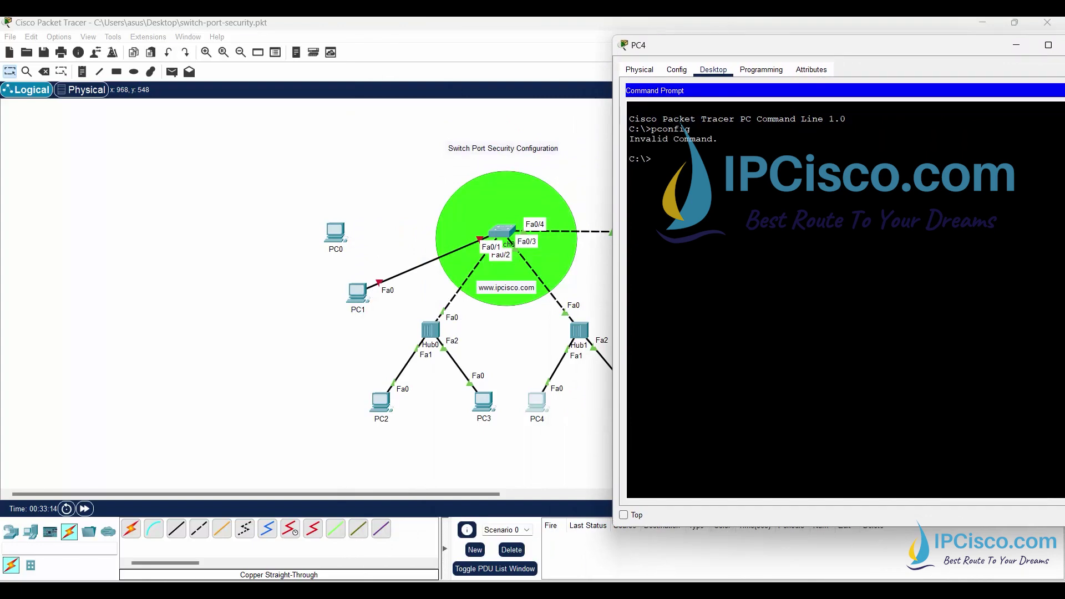
text(ipconfig)
key(Return)
Ping 10.0.0.5 from PC4.
text(ping )
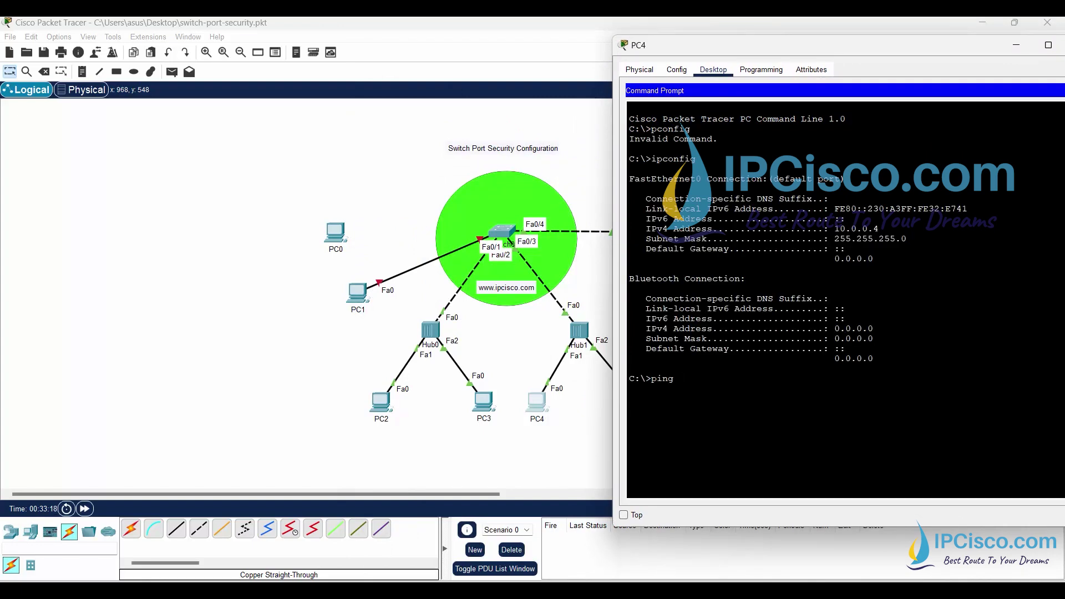
text(10.0.0.0)
key(BackSpace)
text(5)
key(Return)
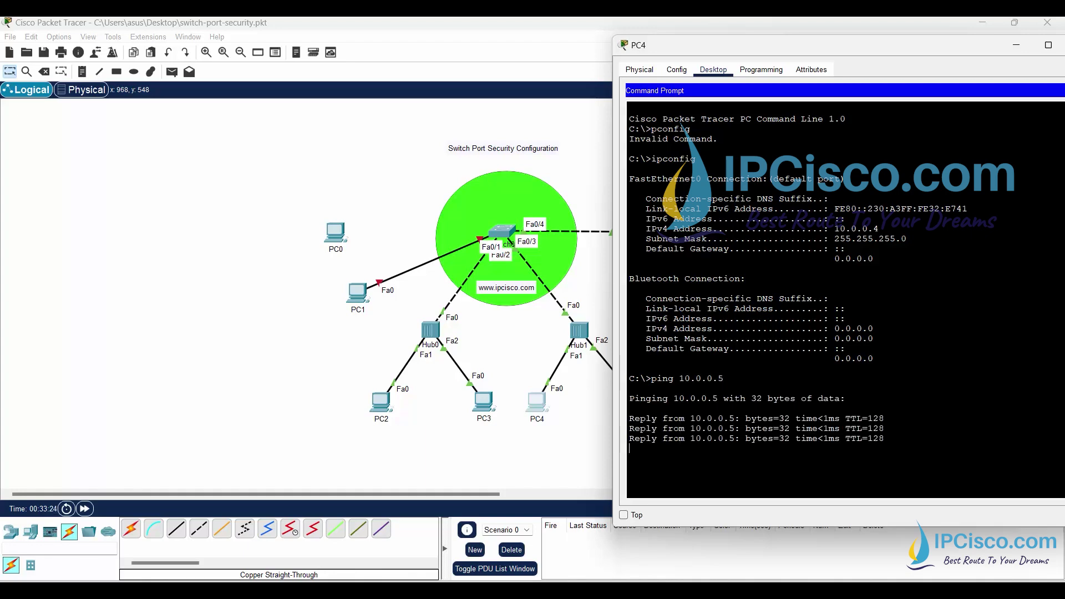
Ping 10.0.0.6 and 10.0.0.7 from PC4.
key(Up)
key(BackSpace)
text(6)
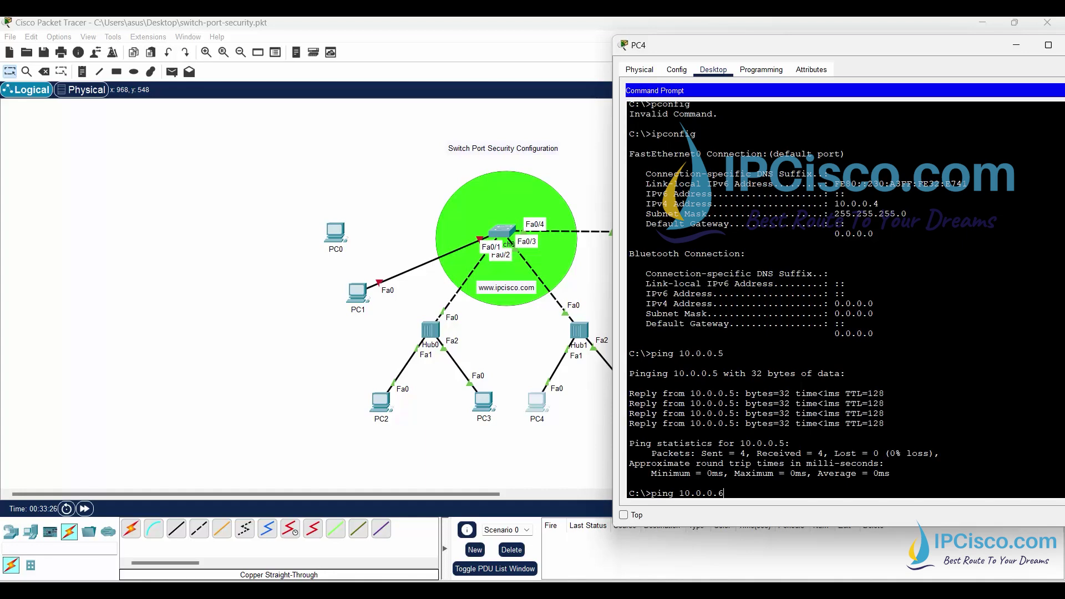
key(Return)
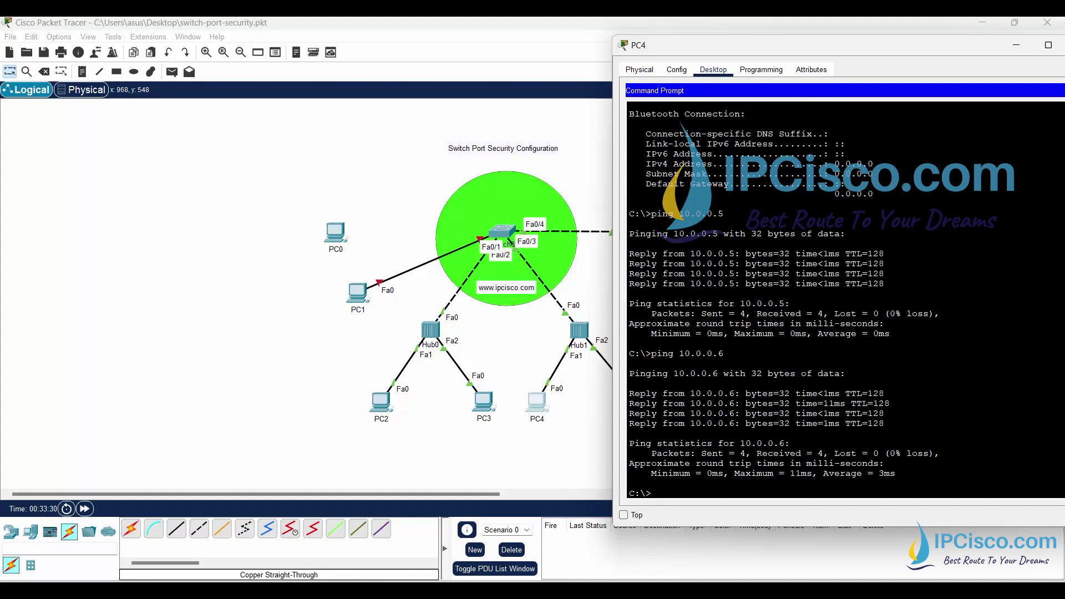
key(Up)
text(7)
key(Return)
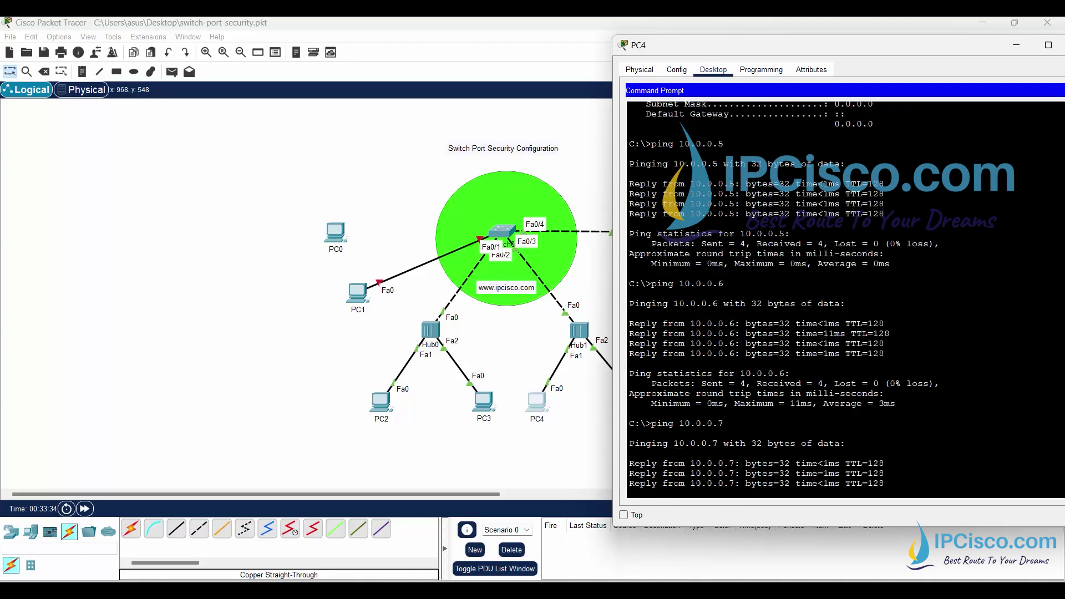
Return to Switch0's command line and run show port-security again.
click(1016, 45)
click(512, 236)
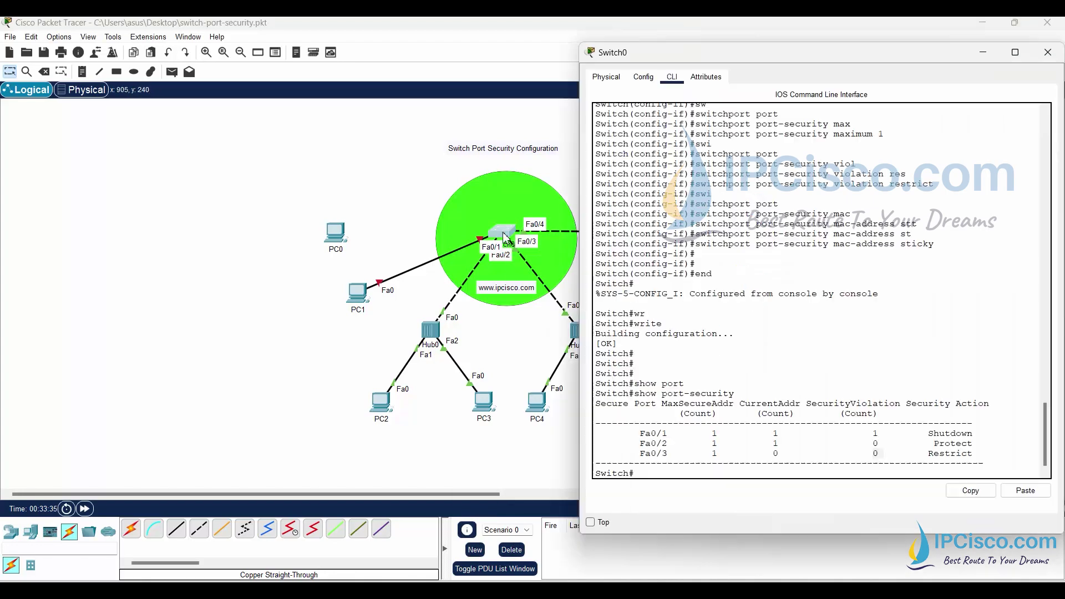
key(Return)
key(Return)
key(Return)
key(Up)
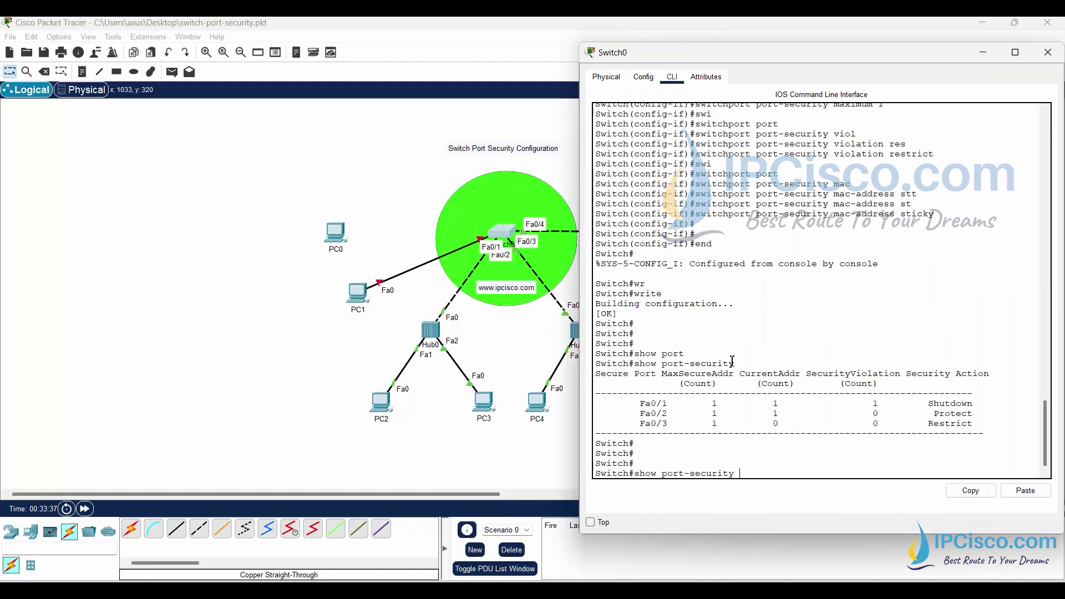
key(Return)
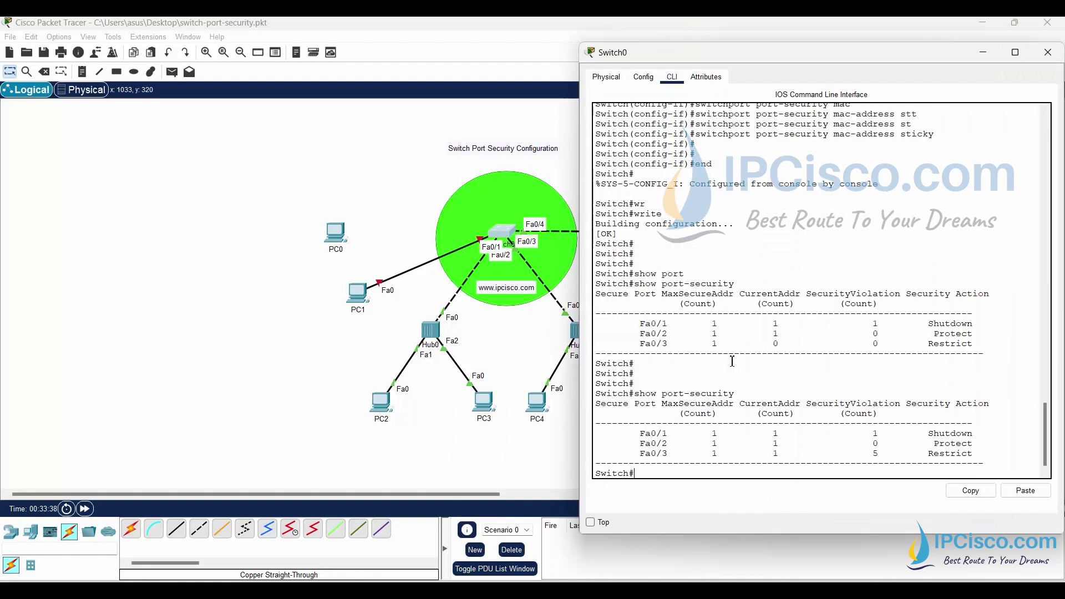
Examine the violation count and security action in the Fa0/3 row of the latest output.
double_click(968, 453)
drag(873, 452, 962, 453)
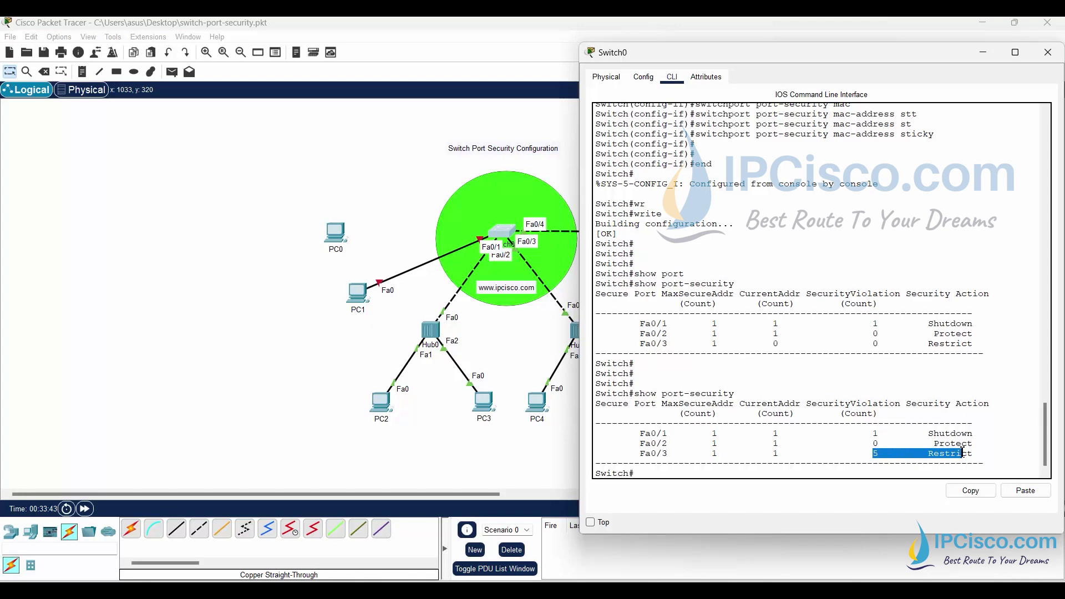
click(922, 463)
Run show port-security address on Switch0 to list the secure MAC address table.
key(Return)
key(Return)
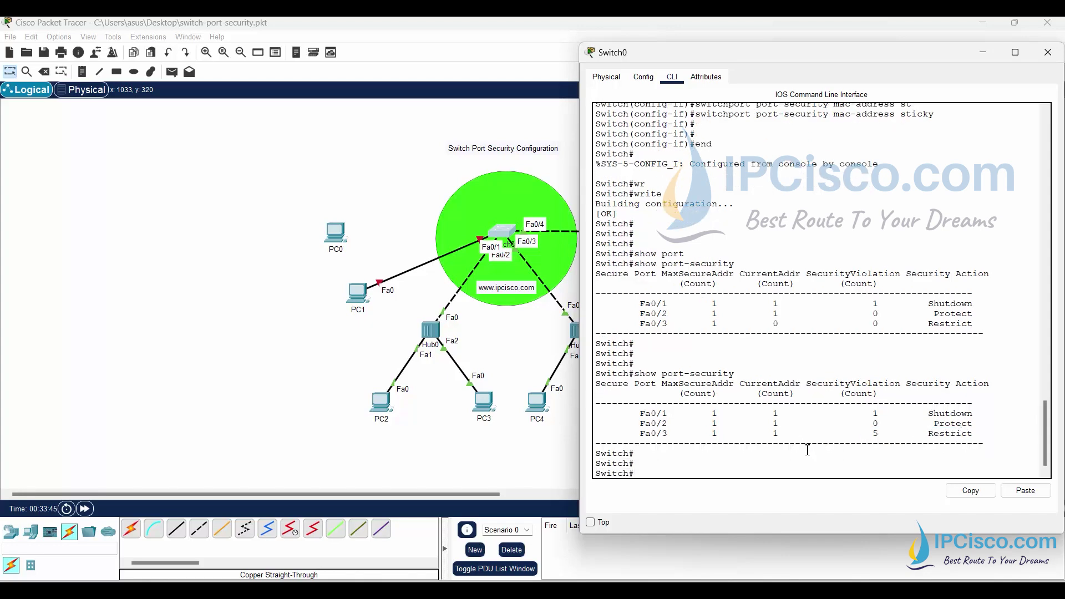
text(shoe po)
key(Tab)
key(BackSpace)
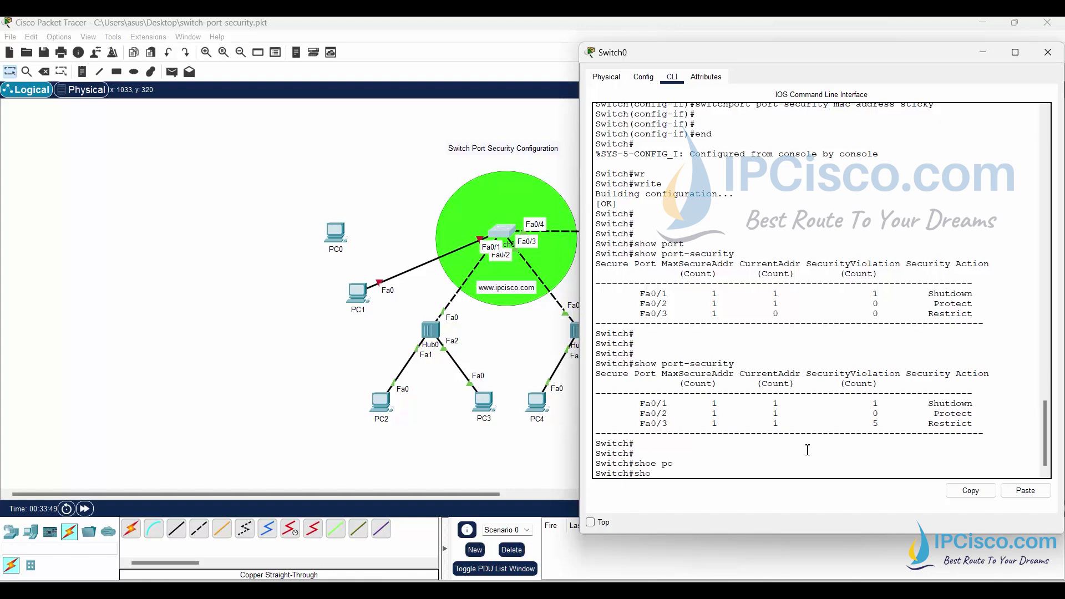
text(w)
key(Tab)
text(por)
key(Tab)
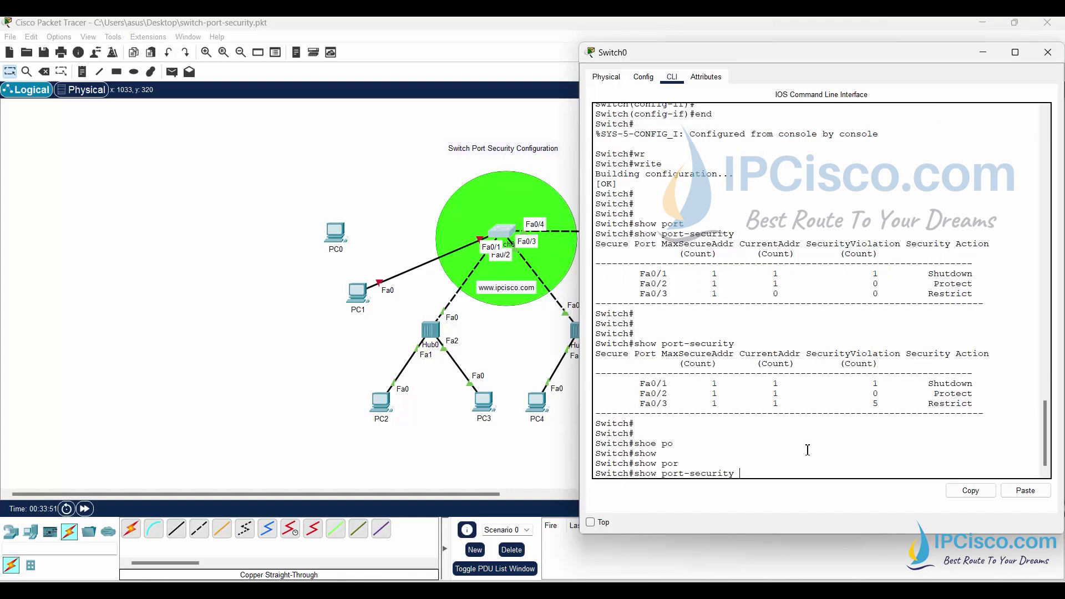
text(ad)
key(Tab)
key(Return)
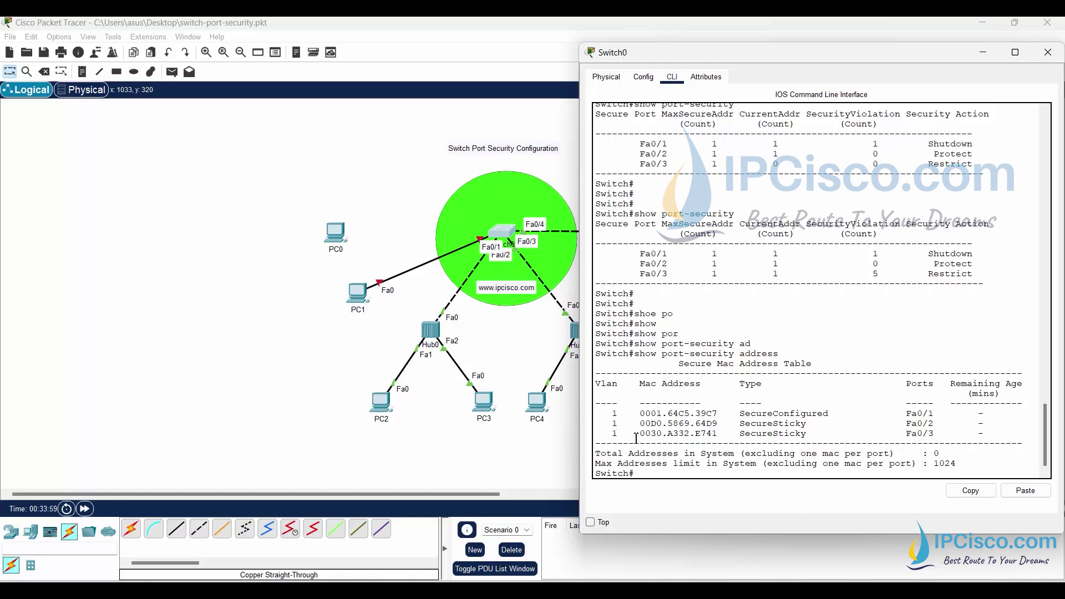
Examine the MAC address and type of the Fa0/3 entry in the secure MAC address table.
drag(636, 437, 826, 433)
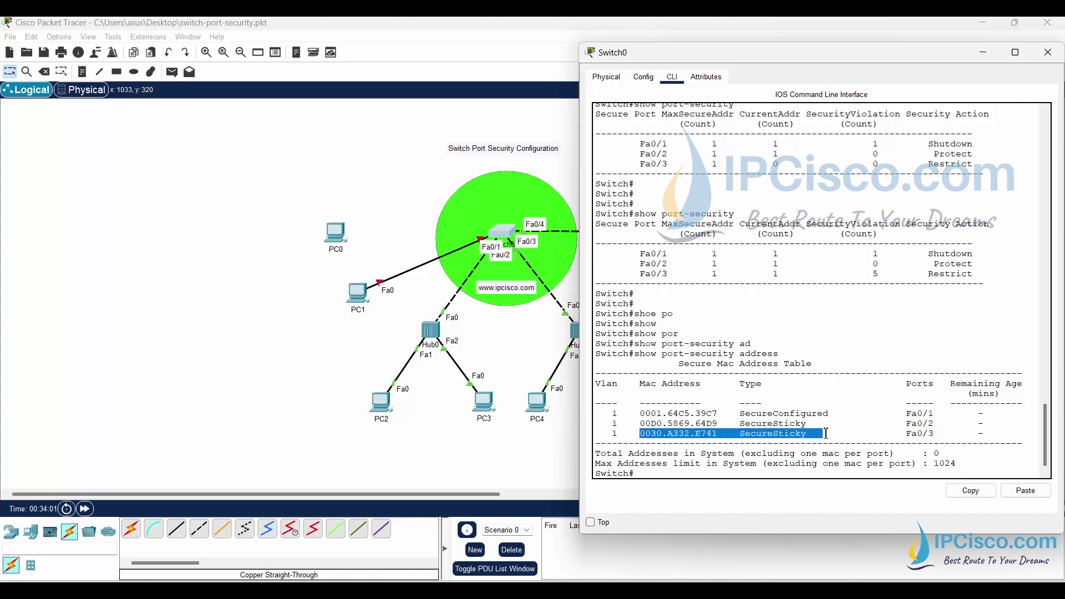
click(825, 433)
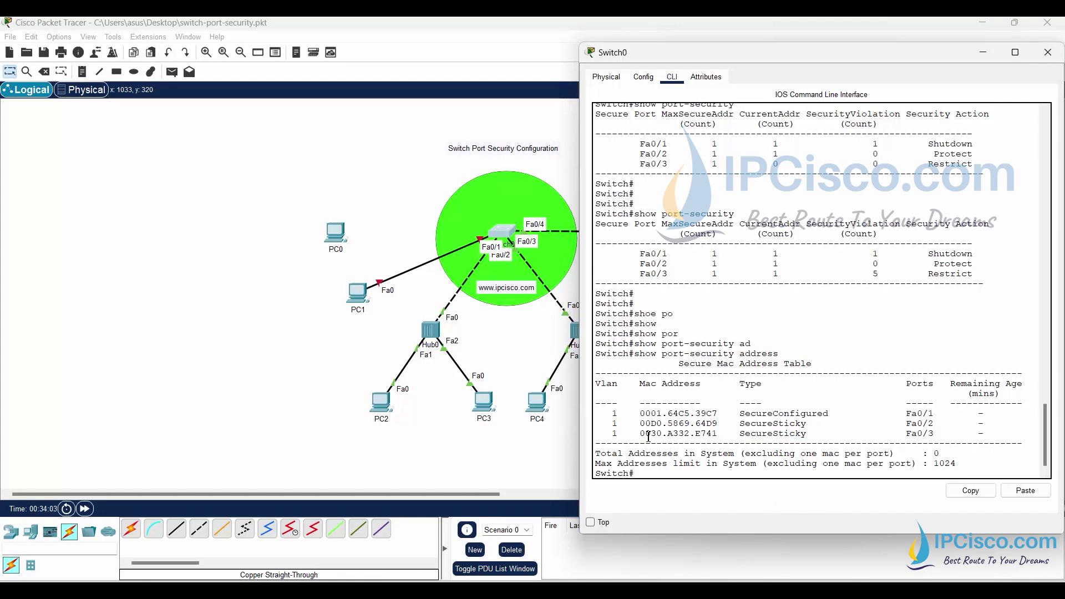
drag(640, 434, 719, 432)
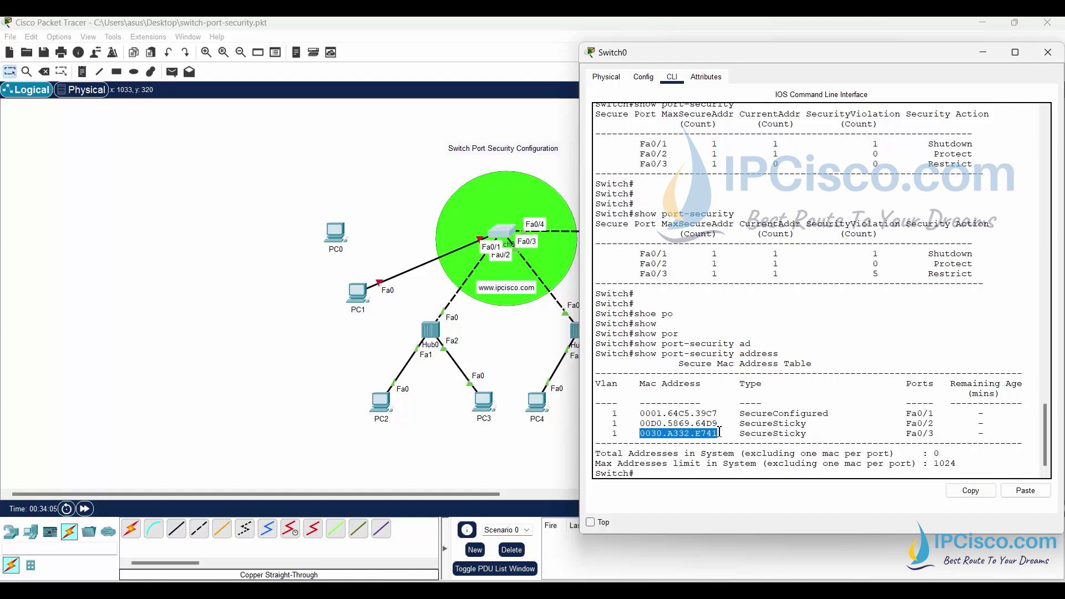
drag(634, 433, 716, 431)
Check the MAC address of PC4's FastEthernet0 interface and compare it with Switch0's secure entry for Fa0/3.
drag(712, 59, 795, 61)
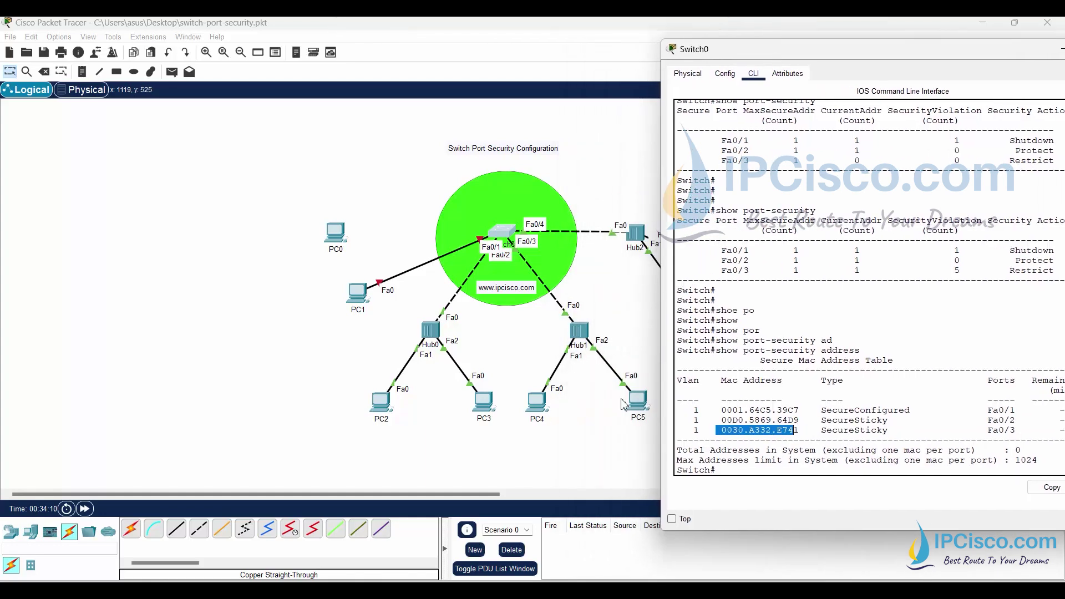
click(537, 401)
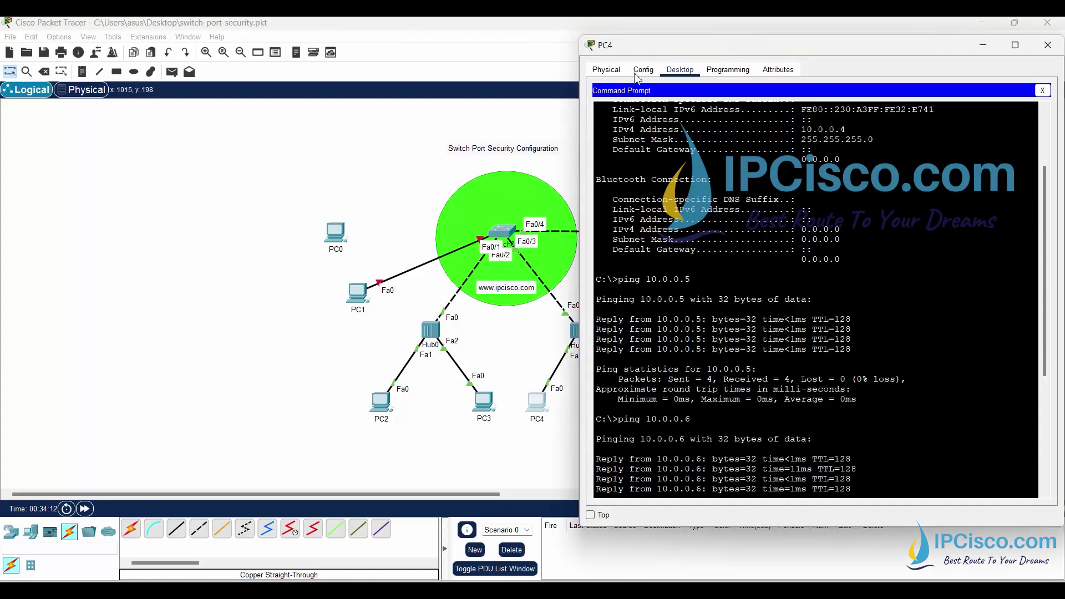
click(642, 71)
click(631, 139)
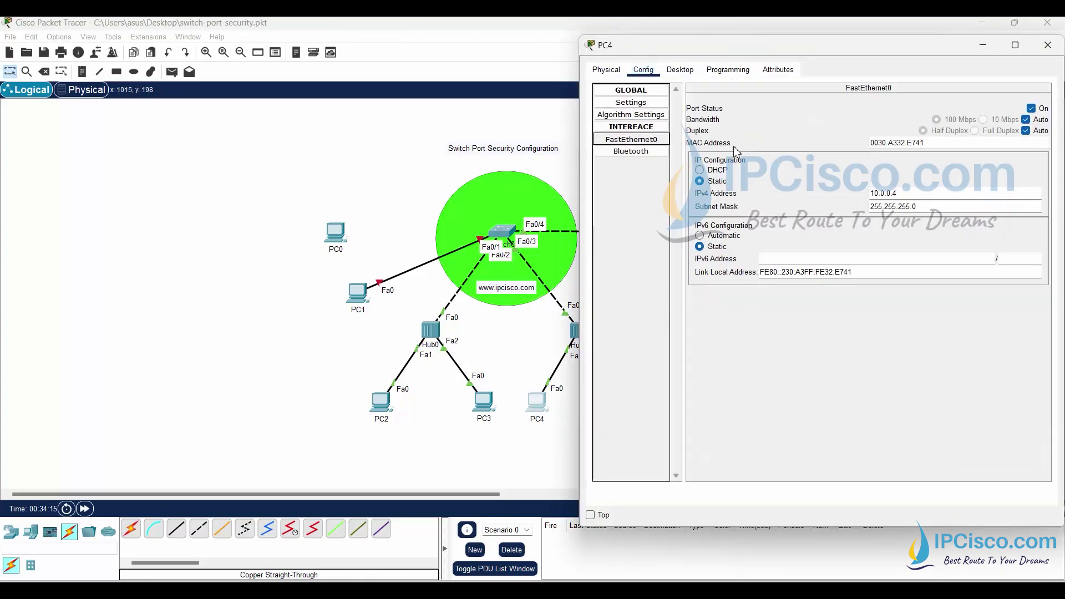
drag(936, 144, 878, 143)
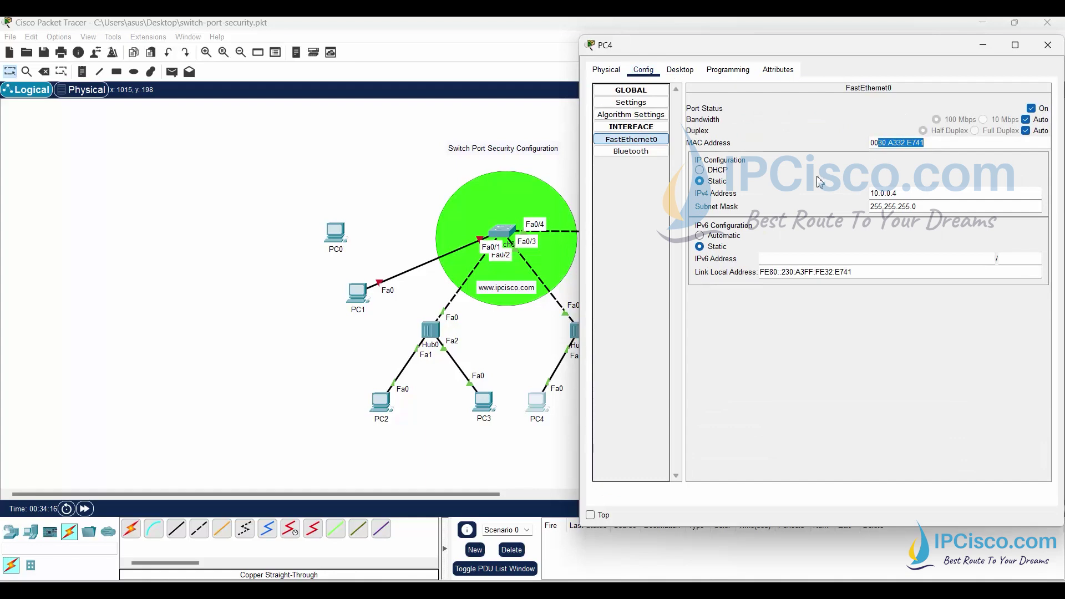
click(504, 232)
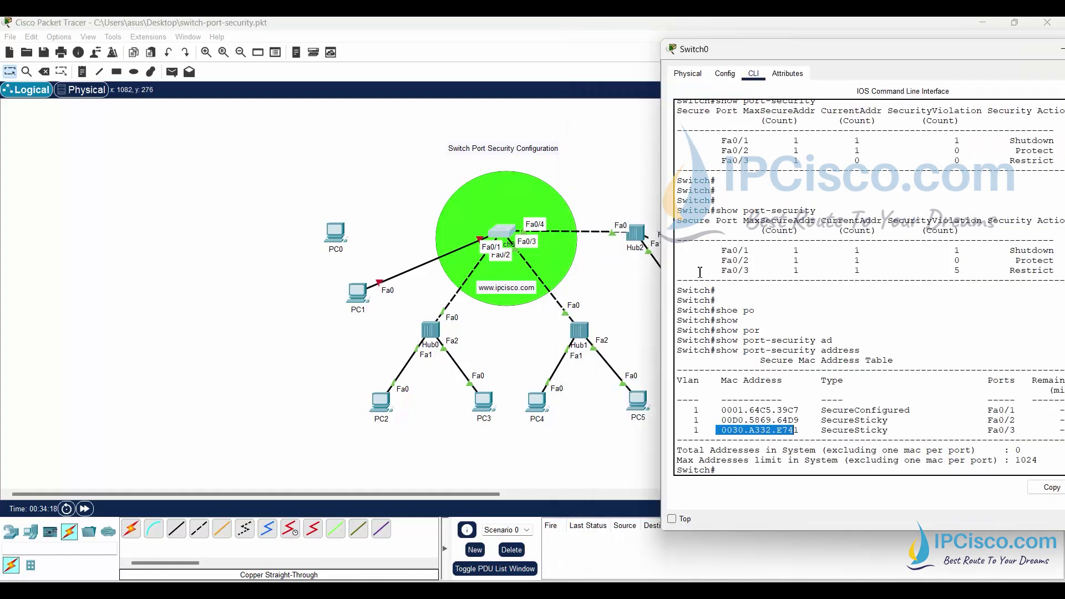
click(806, 424)
Check the MAC address of PC5's FastEthernet0 interface and return to the network topology.
click(640, 404)
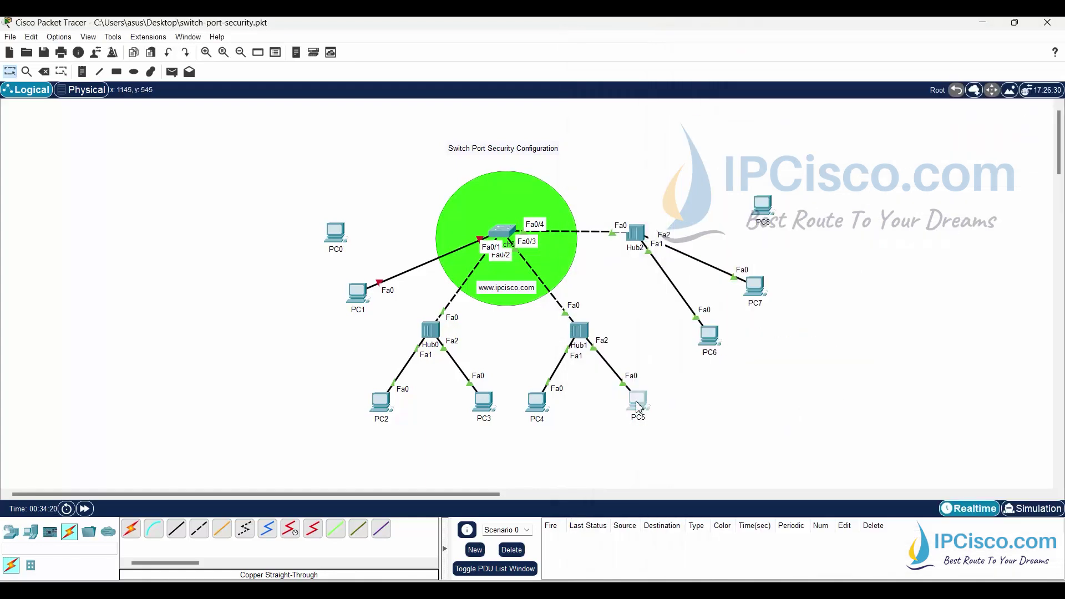
click(620, 410)
click(438, 122)
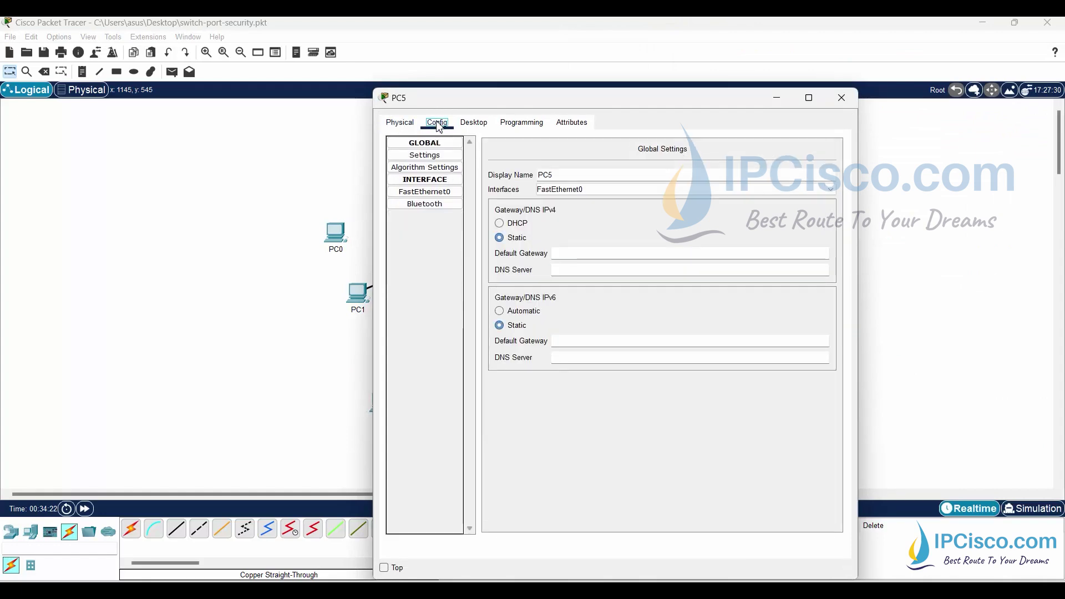
click(441, 192)
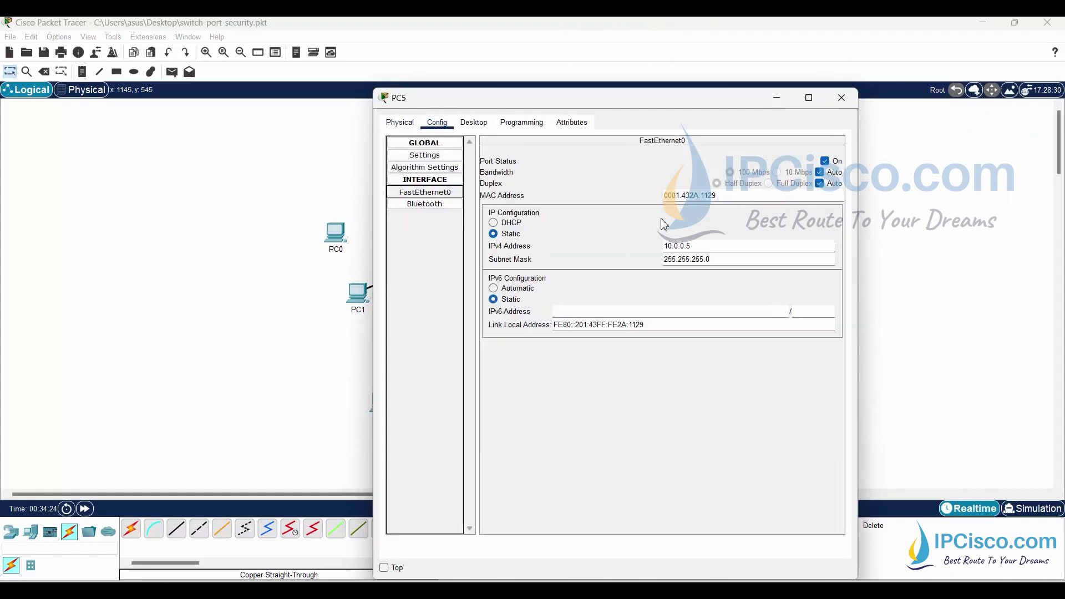
double_click(727, 195)
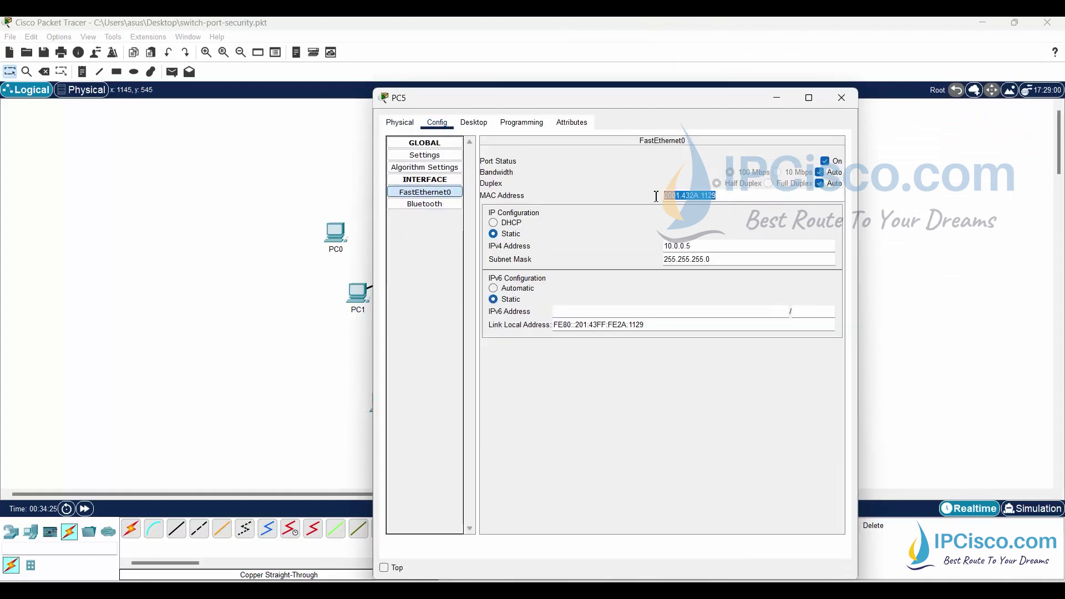
click(777, 99)
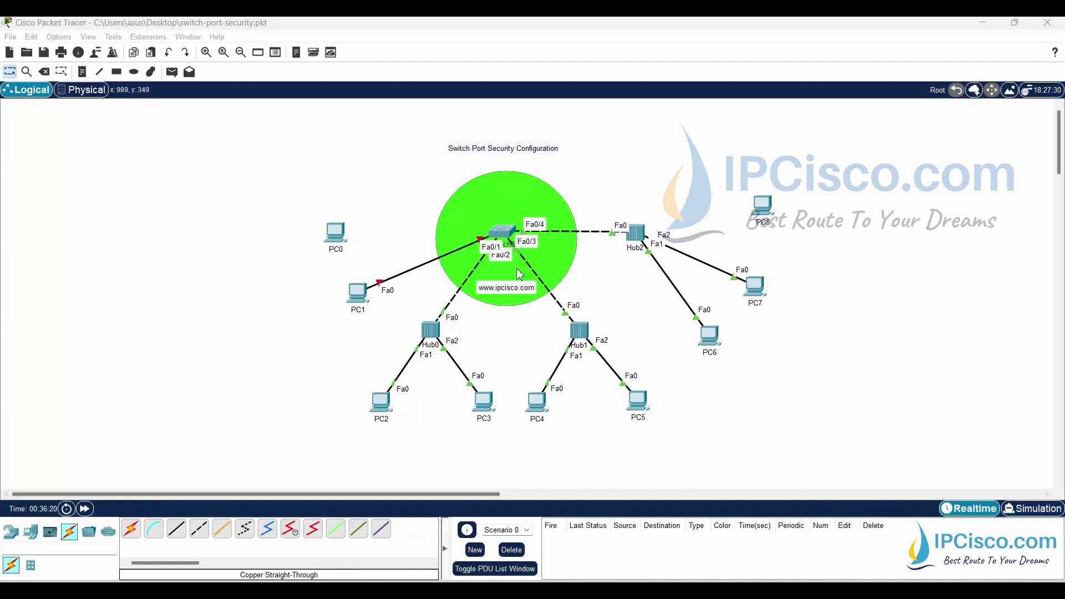
Reopen Switch0's command line, move its window clear of Hub2's PCs, and enter global configuration mode.
click(496, 233)
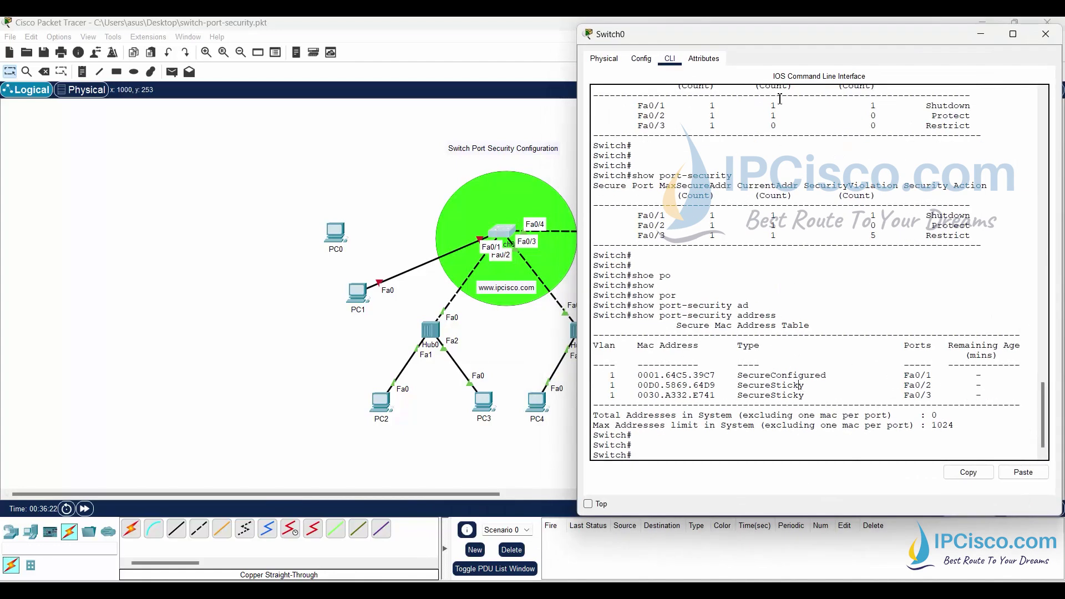
drag(781, 37, 260, 53)
key(Return)
key(Return)
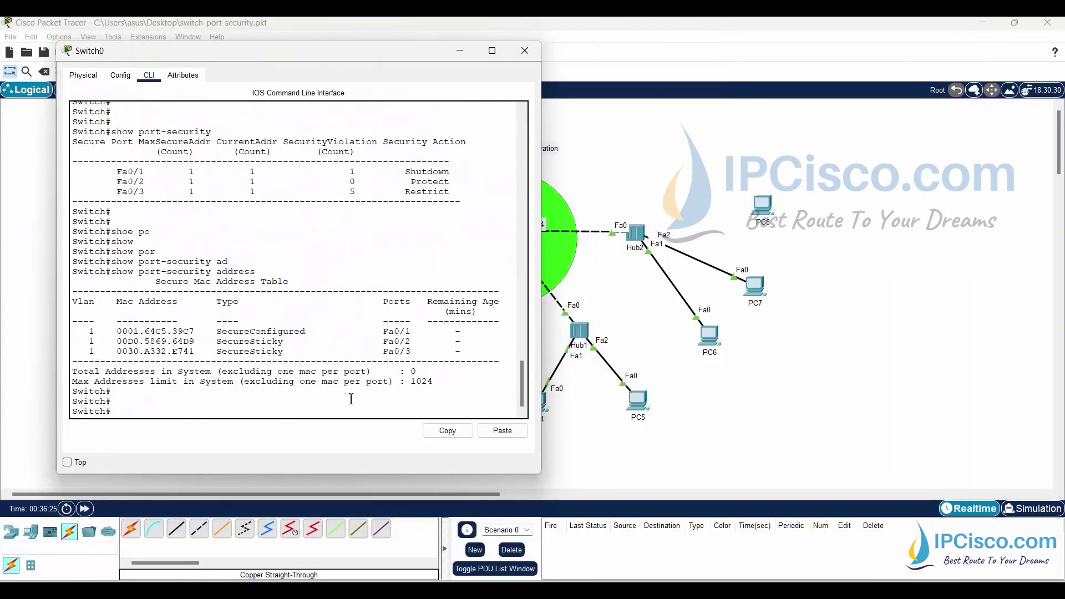
key(Return)
text(conf t)
key(Return)
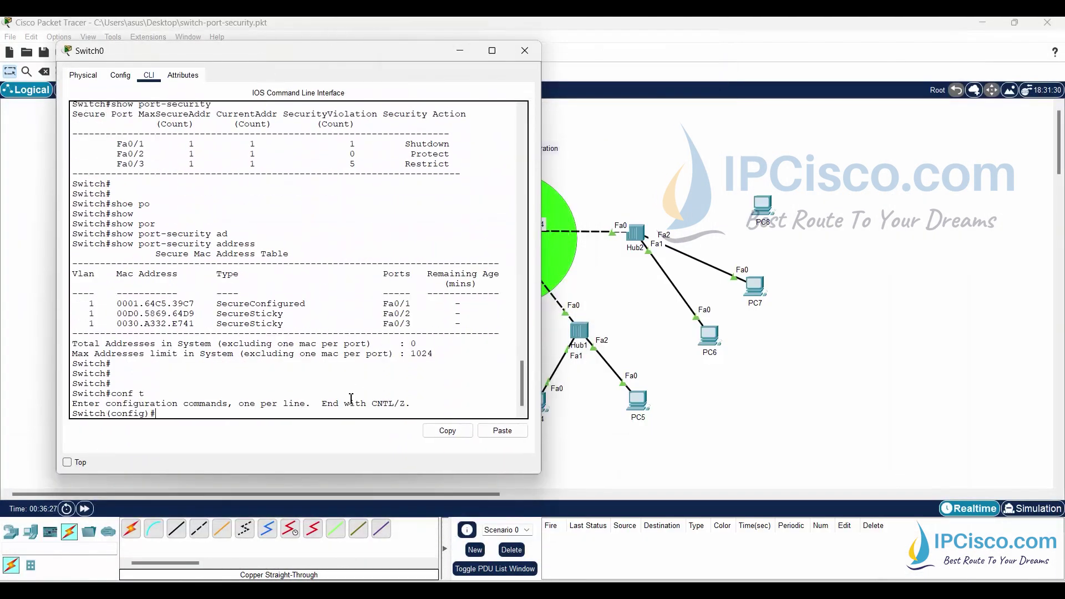
Enter interface configuration mode for fastEthernet 0/4 on Switch0.
text(inter)
key(Tab)
text(fa)
key(Tab)
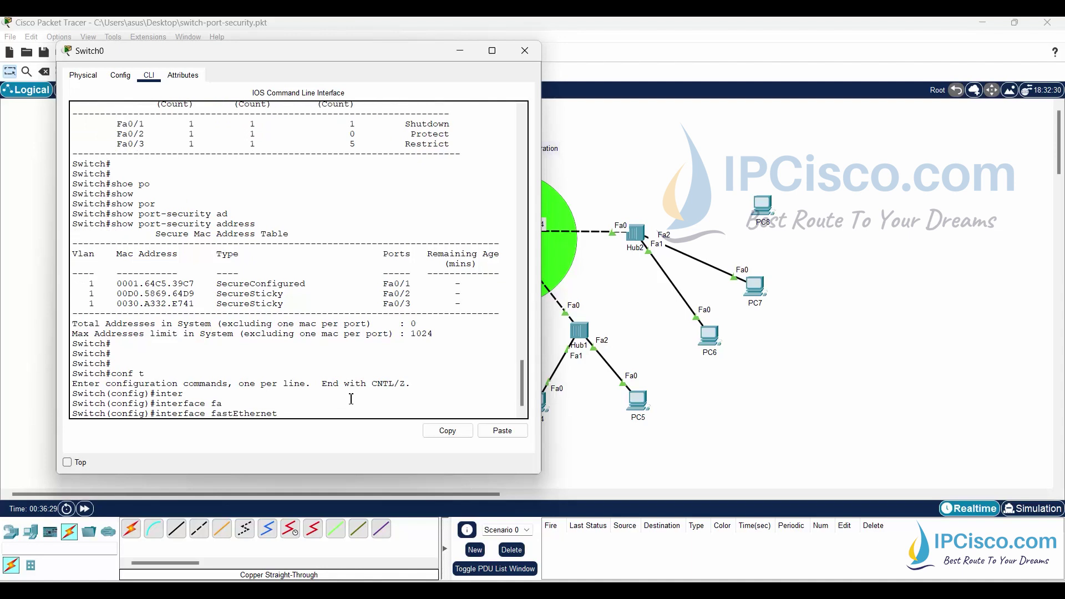
text(0/4)
key(Return)
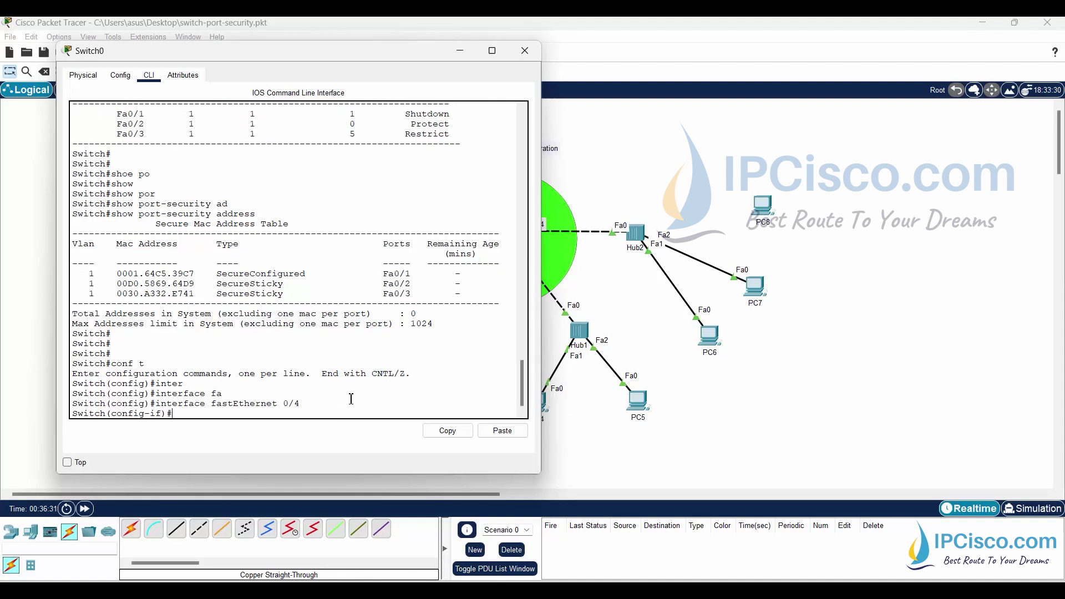
Set fastEthernet 0/4 to access mode with switchport mode access.
text(swi)
key(Tab)
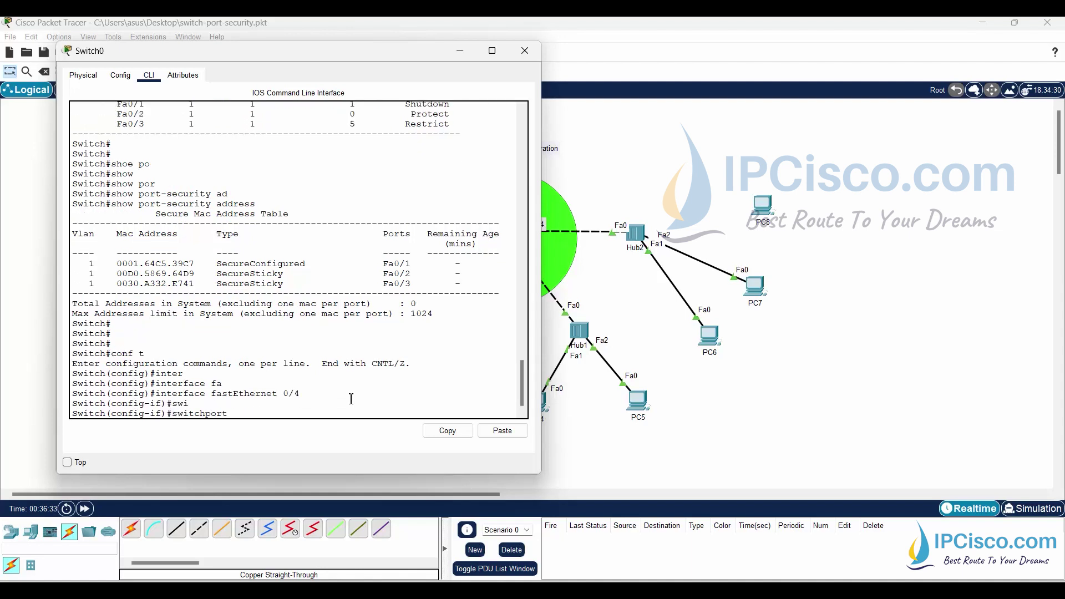
text(mode acc)
key(Tab)
key(Return)
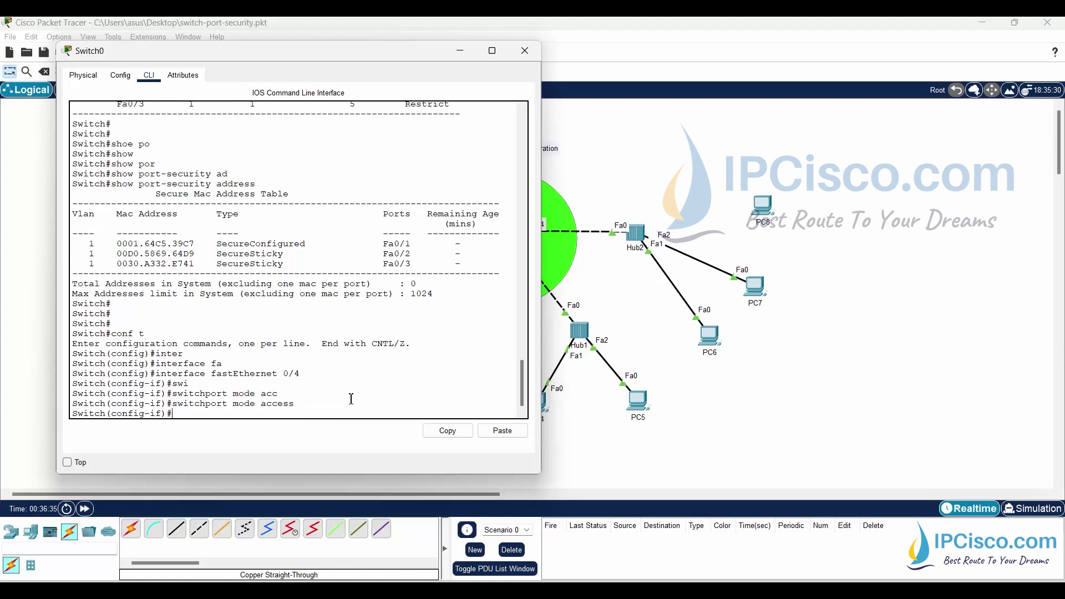
Enable port security on fastEthernet 0/4 with switchport port-security.
text(swit)
key(Tab)
text(port)
key(Tab)
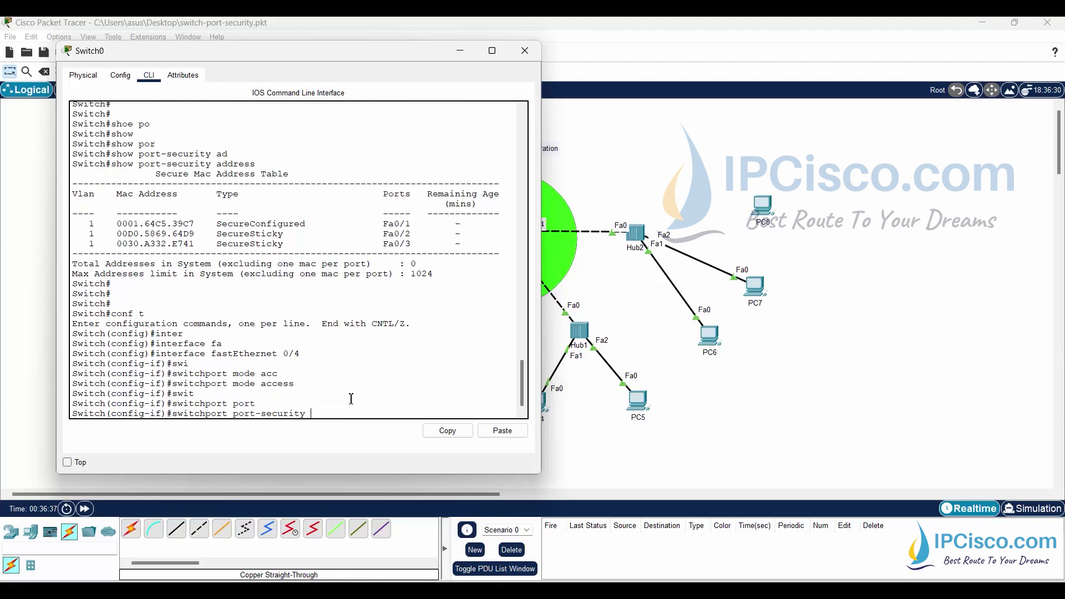
key(Return)
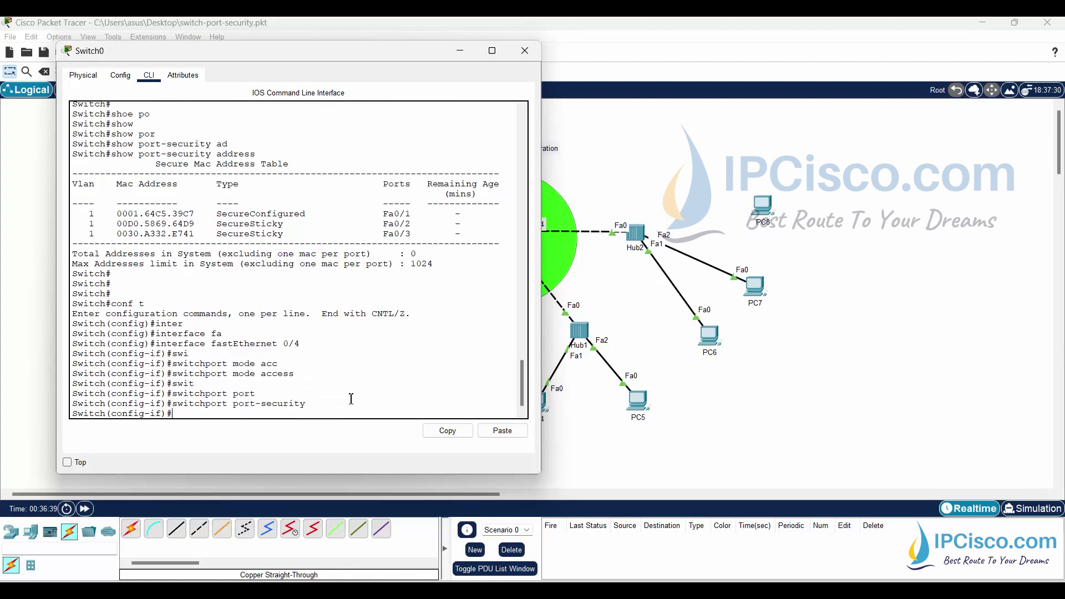
Set the port security violation mode to shutdown on fastEthernet 0/4 with switchport port-security violation shutdown.
text(sw)
key(Tab)
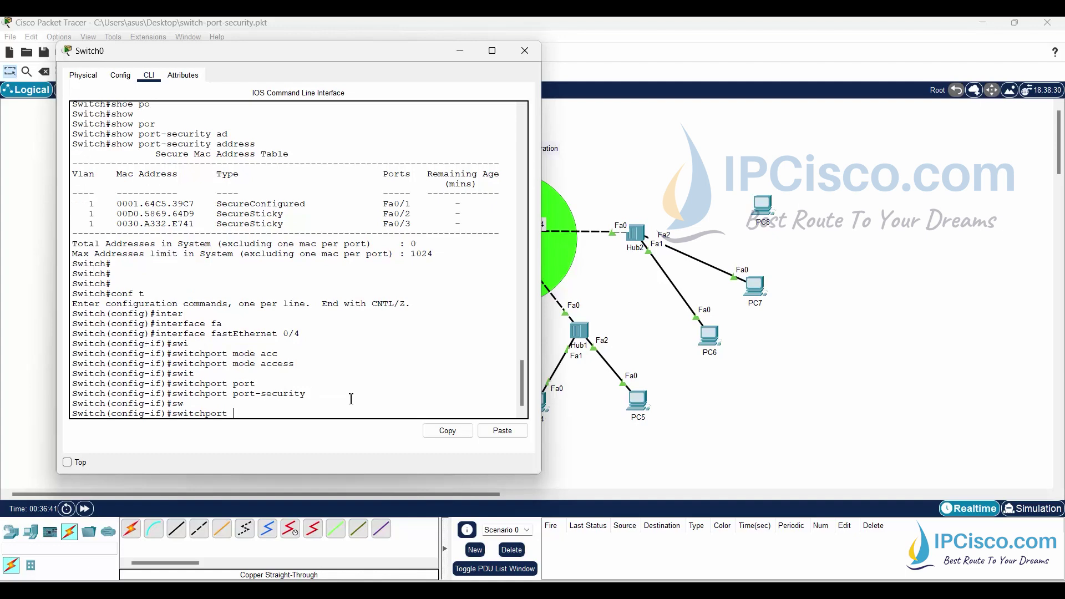
text(port)
key(Tab)
text(vi)
key(Tab)
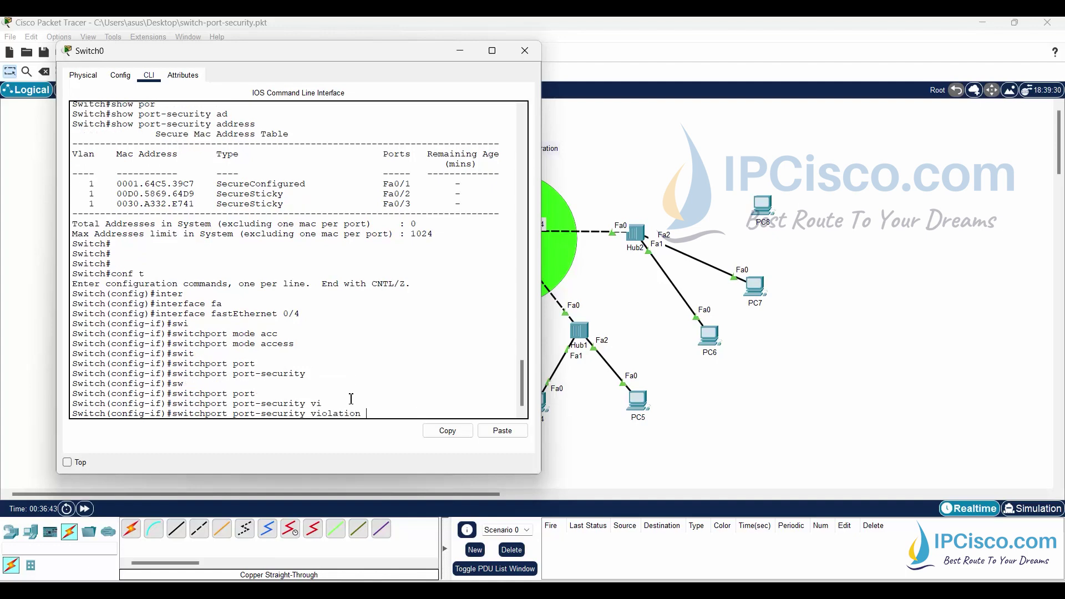
text(shu)
key(Tab)
key(Return)
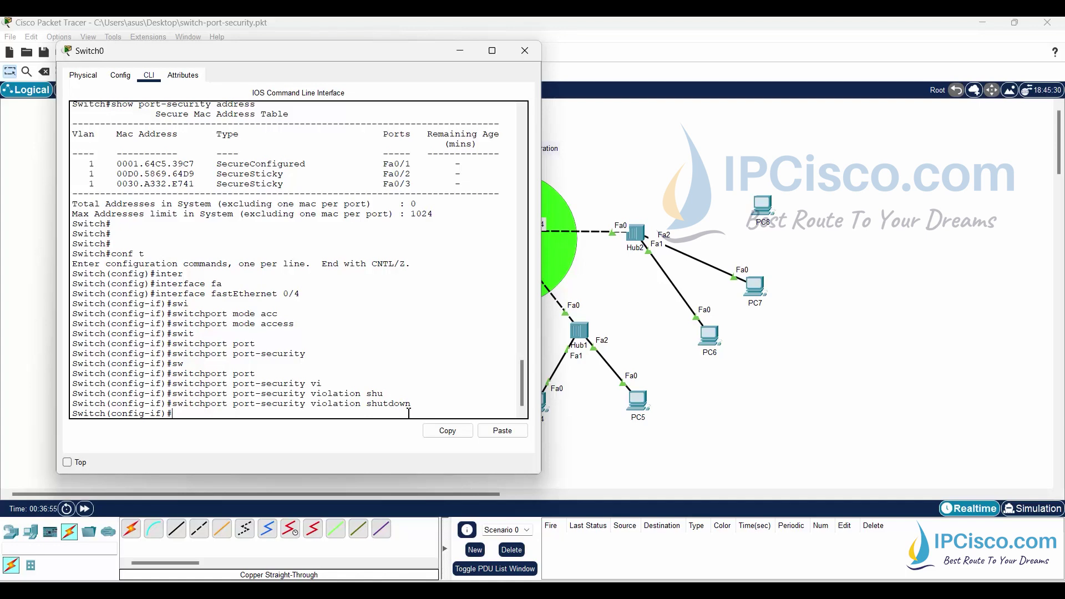
Enable sticky MAC address learning on fastEthernet 0/4 with switchport port-security mac-address sticky.
text(sw)
key(Tab)
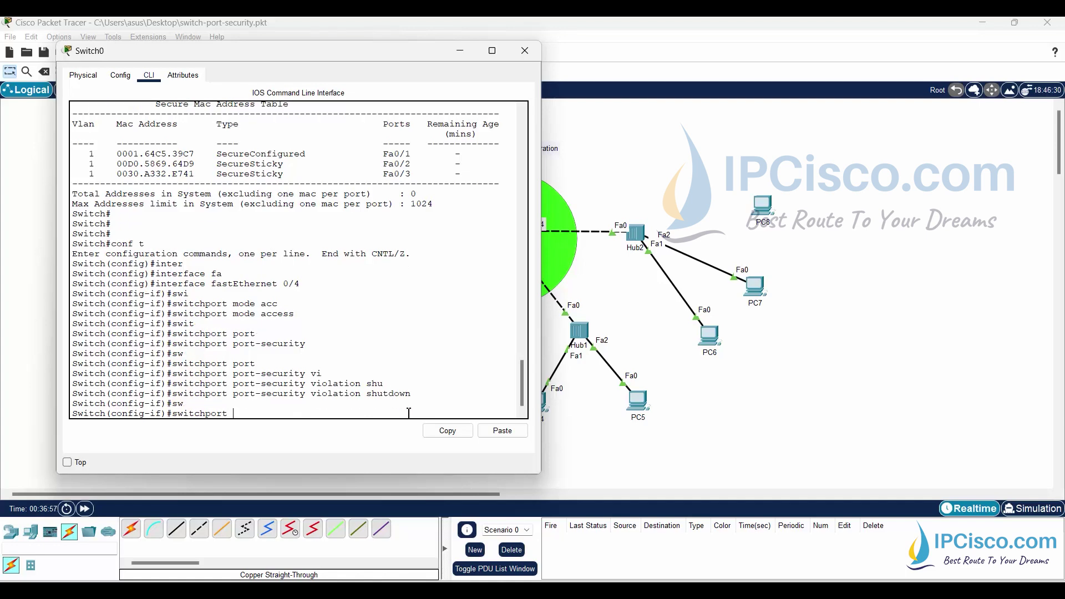
text(por)
key(Tab)
text(ma)
key(Tab)
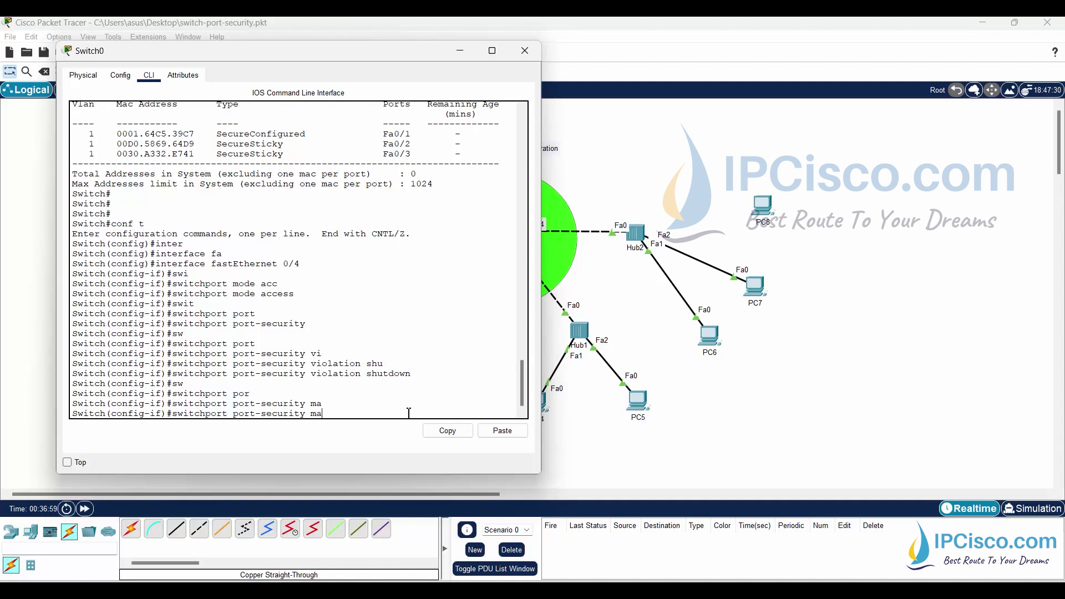
text(c)
key(Tab)
text(sti)
key(Tab)
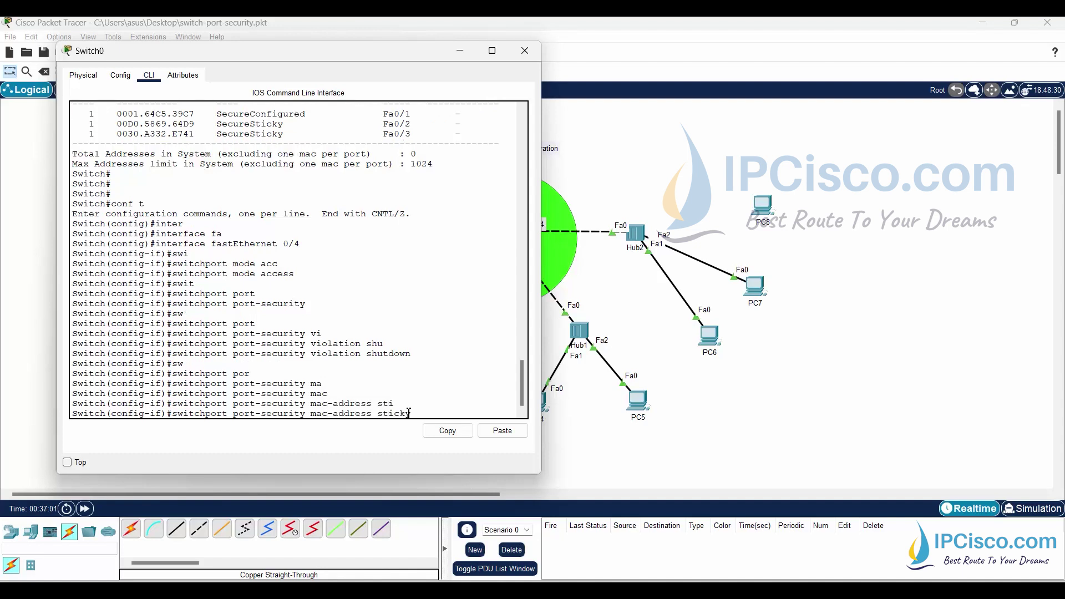
key(Return)
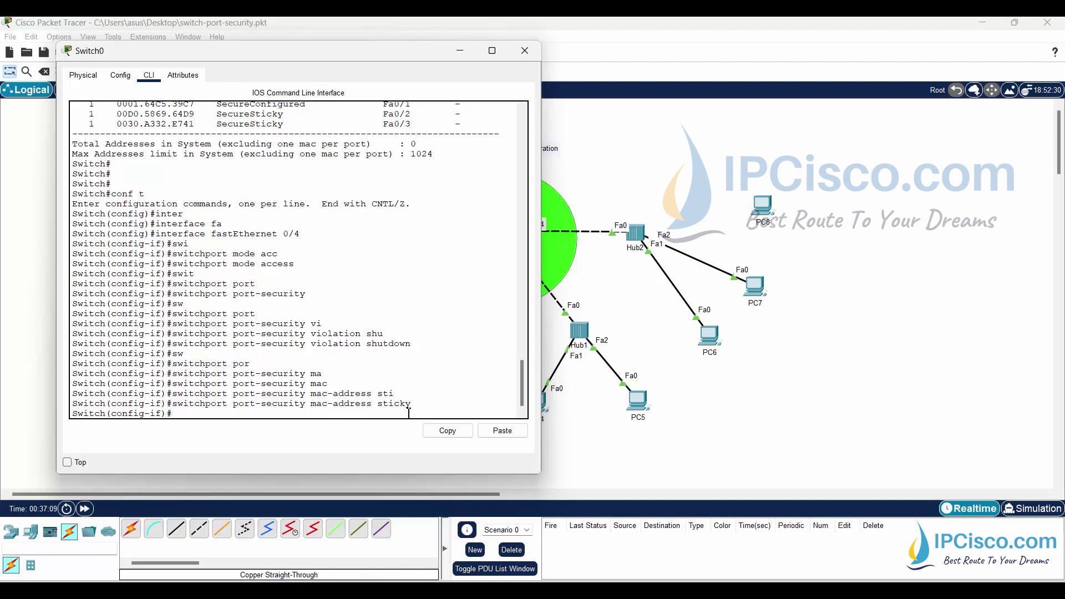
Limit fastEthernet 0/4 to two secure MAC addresses with switchport port-security maximum 2.
text(switchport)
key(Tab)
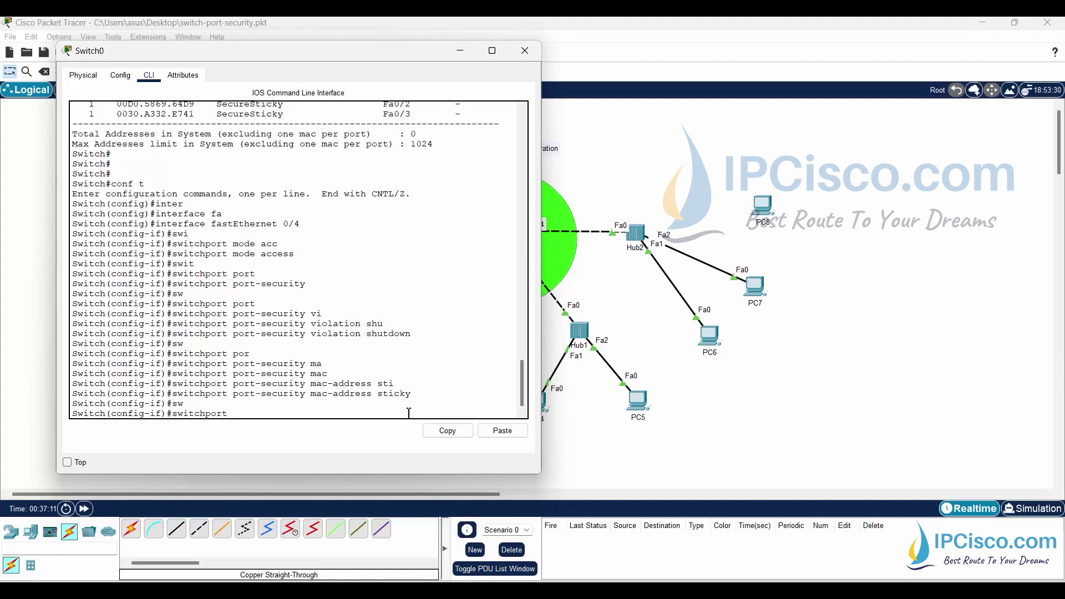
text(port)
key(Tab)
text(ma)
key(Tab)
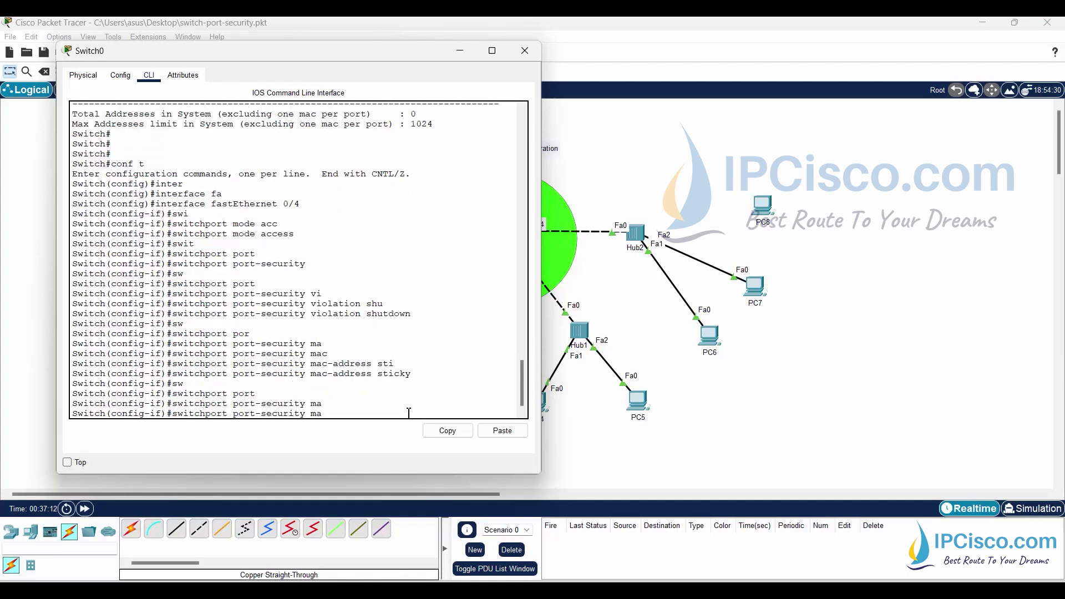
text(x)
key(Tab)
text(2)
key(Return)
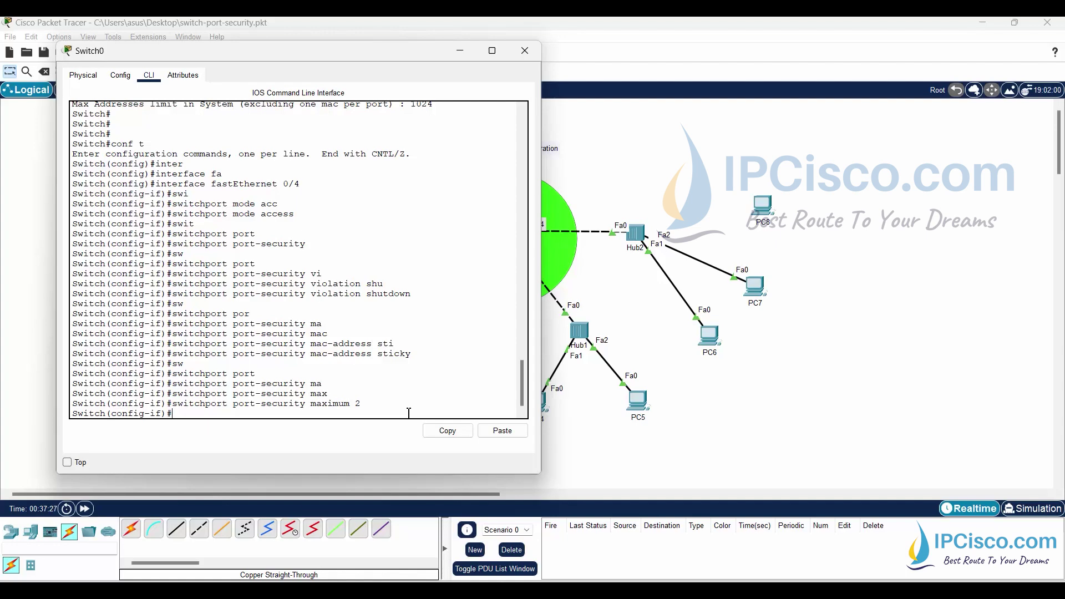
Leave configuration mode with end and save Switch0's configuration with write.
text(end)
key(Return)
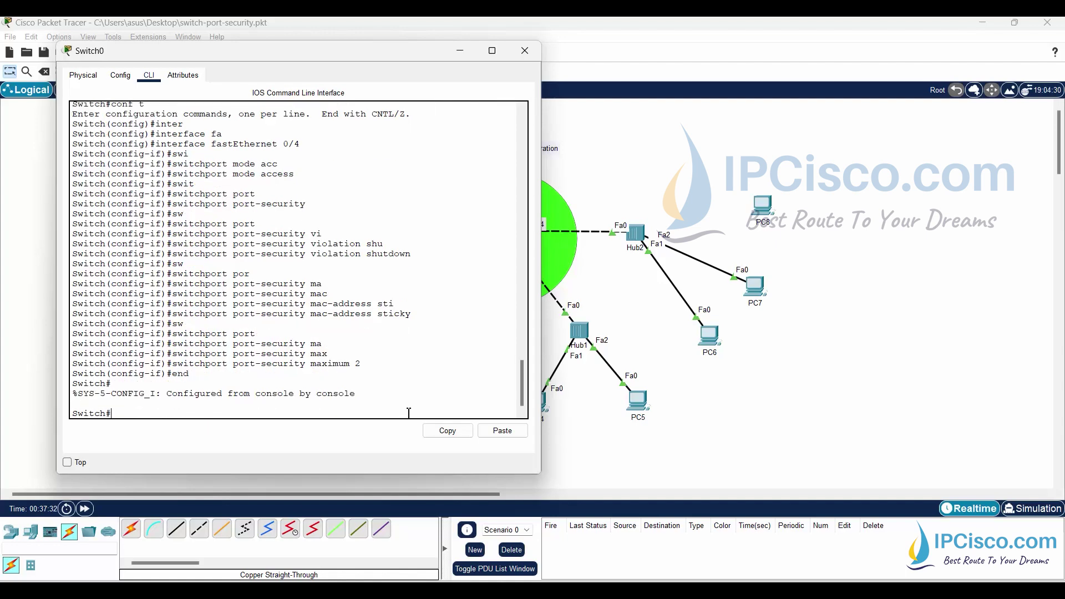
text(wr)
key(Tab)
key(Return)
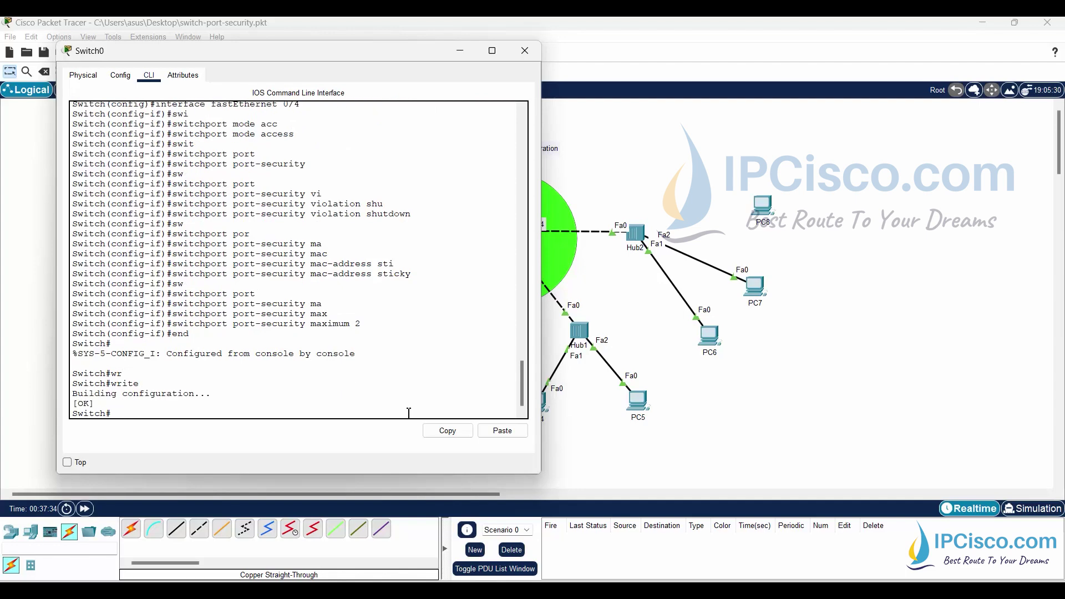
Run show port-security on Switch0 and examine the Fa0/4 row's address limit and security action.
key(Return)
text(show port)
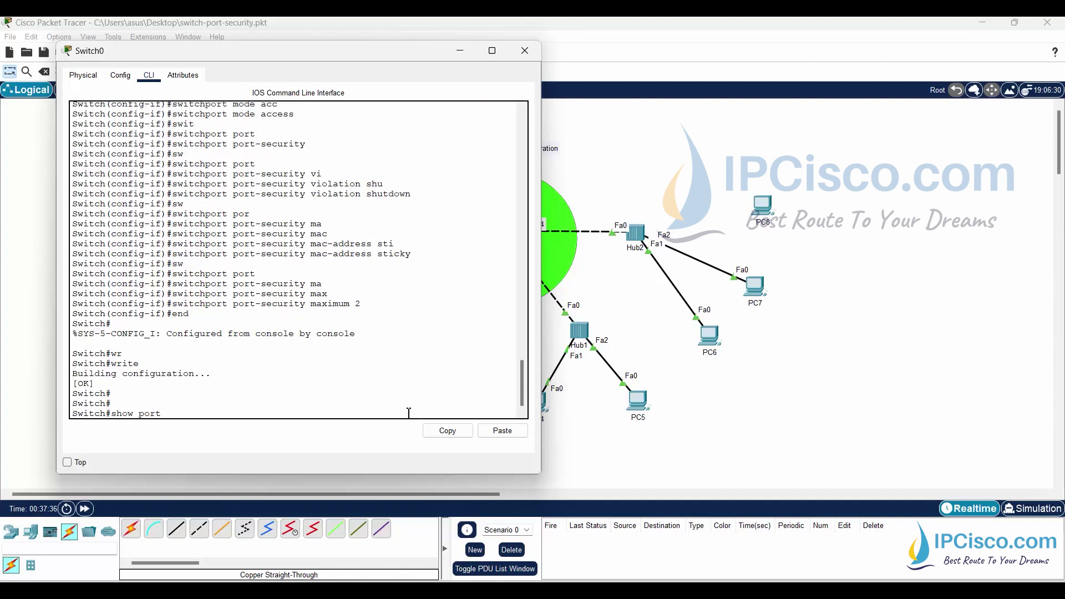
key(Tab)
key(Return)
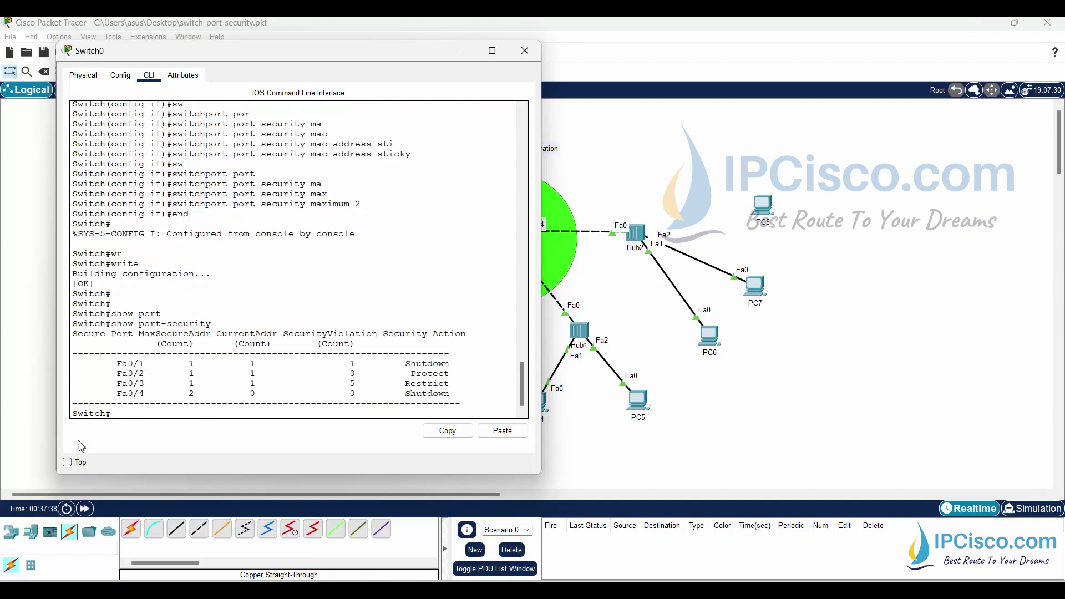
drag(117, 394, 169, 393)
click(409, 394)
drag(409, 393, 450, 394)
click(439, 384)
List Switch0's secure MAC addresses with show port-security address.
key(Up)
text(ad)
key(Tab)
key(Return)
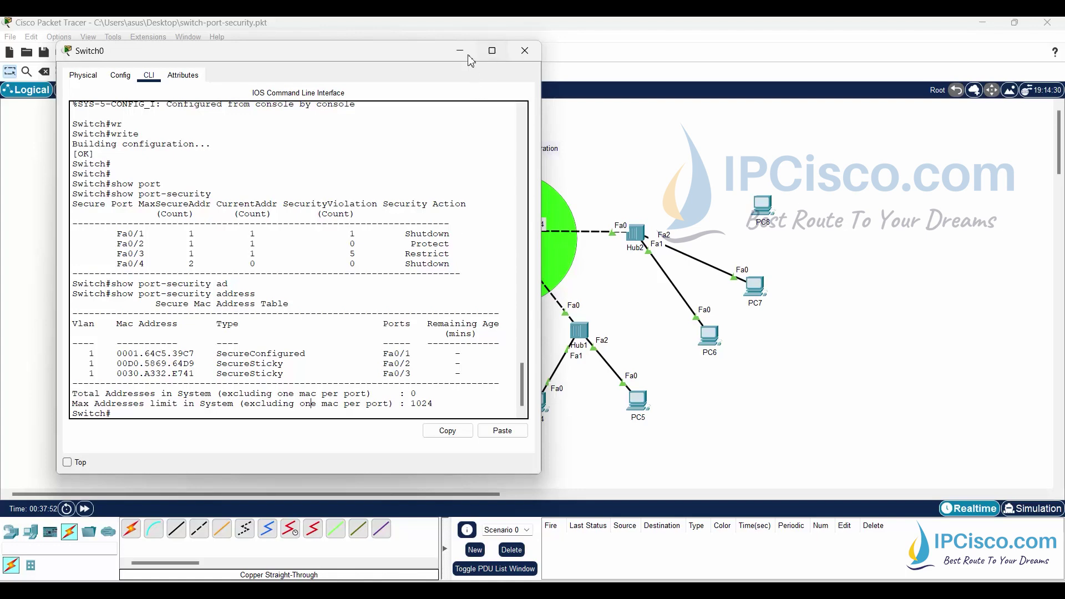
Open PC6's Command Prompt and ping 10.0.0.7.
click(707, 341)
click(707, 341)
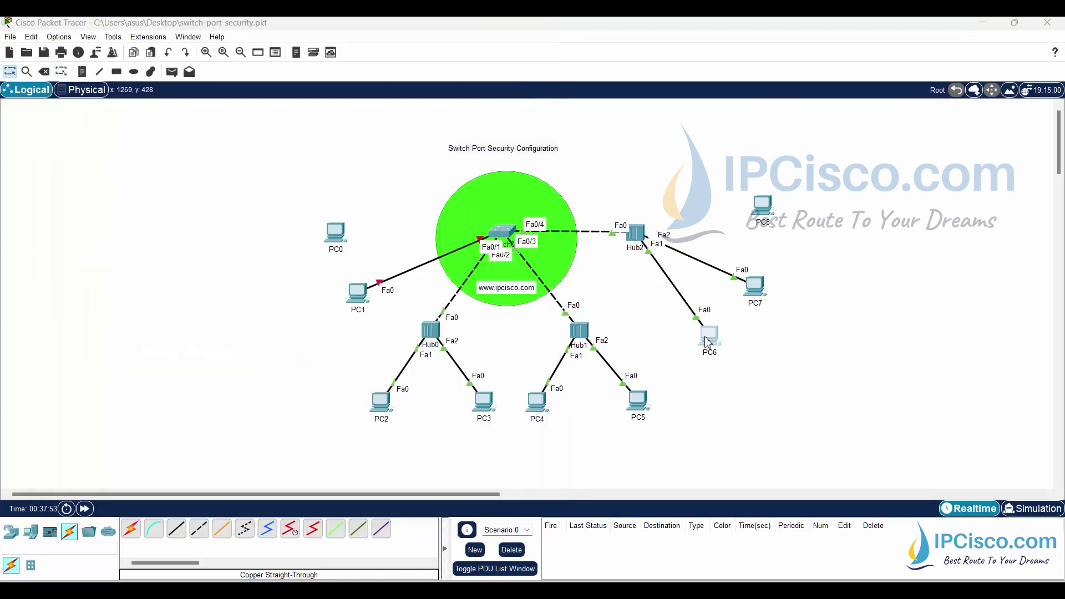
click(510, 123)
click(473, 123)
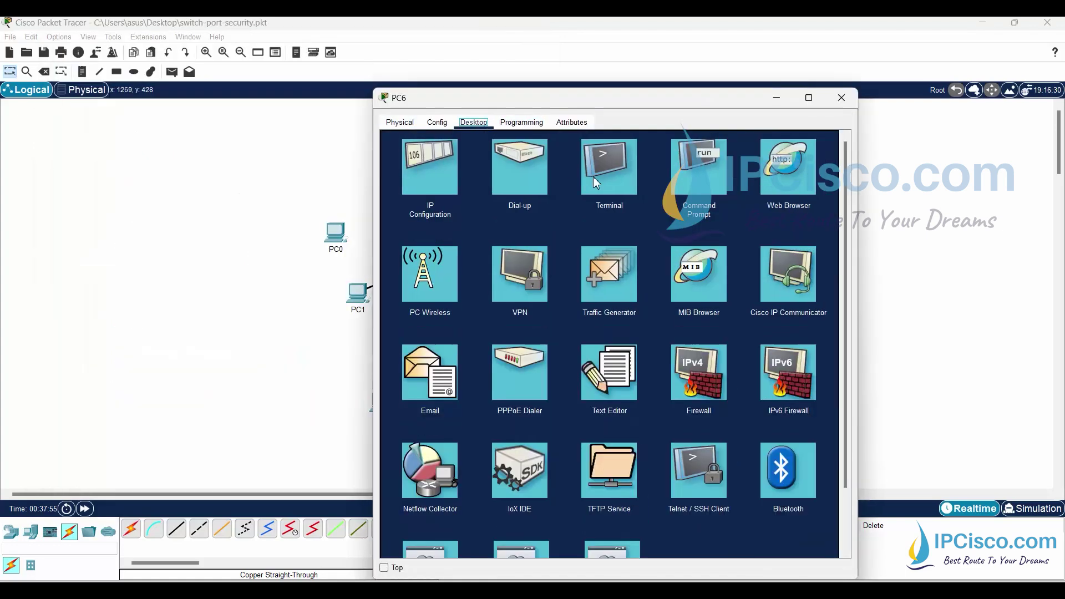
click(700, 166)
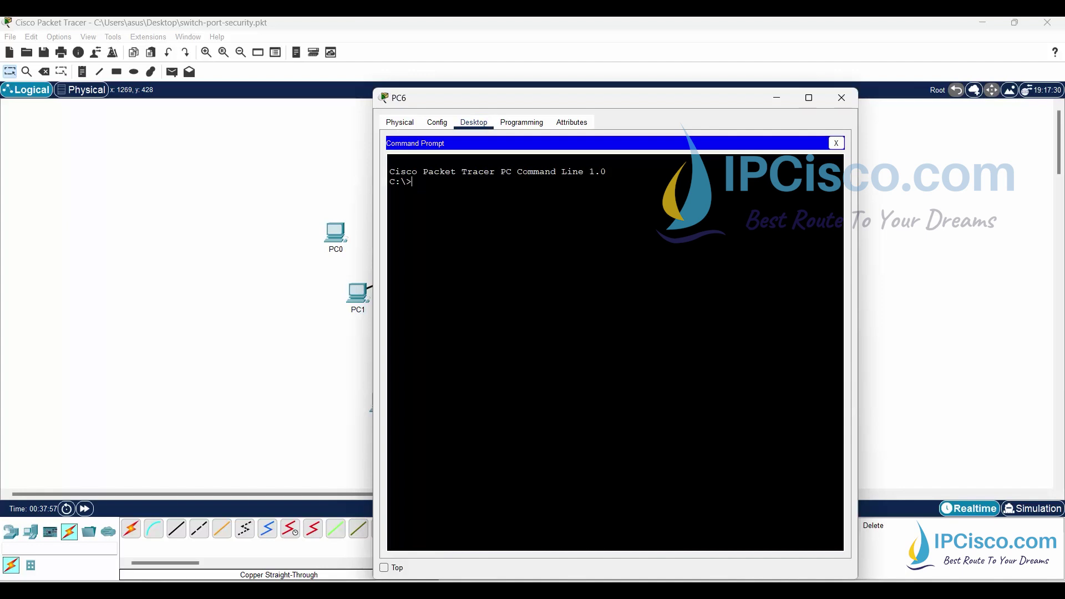
text(ping 10.0.0.7)
key(Return)
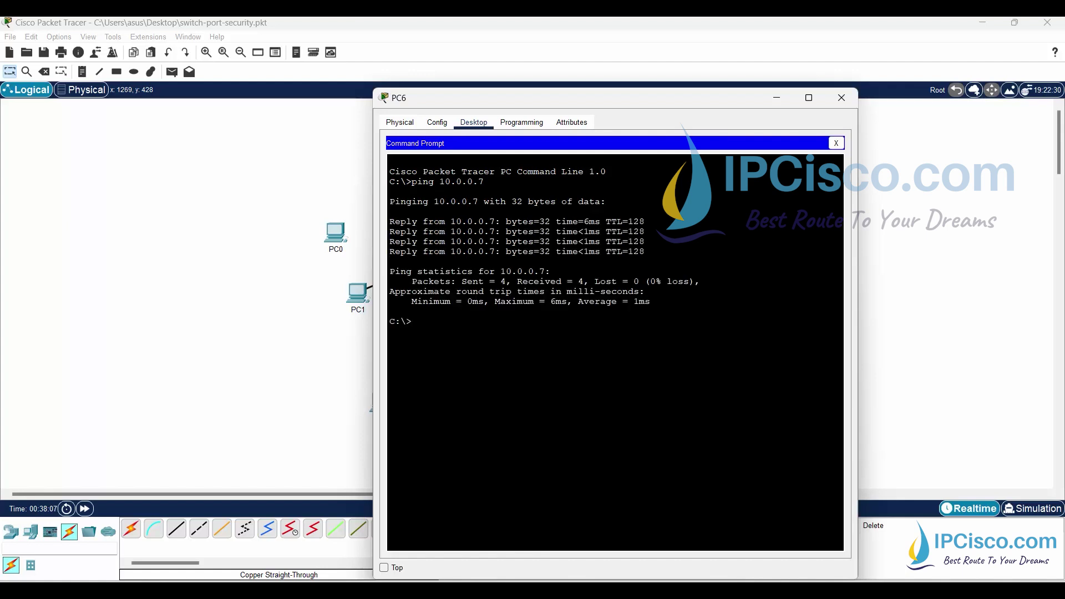
Close PC6, return to Switch0's command line, rerun show port-security address and examine the Fa0/4 entries.
key(alt+F4)
click(519, 230)
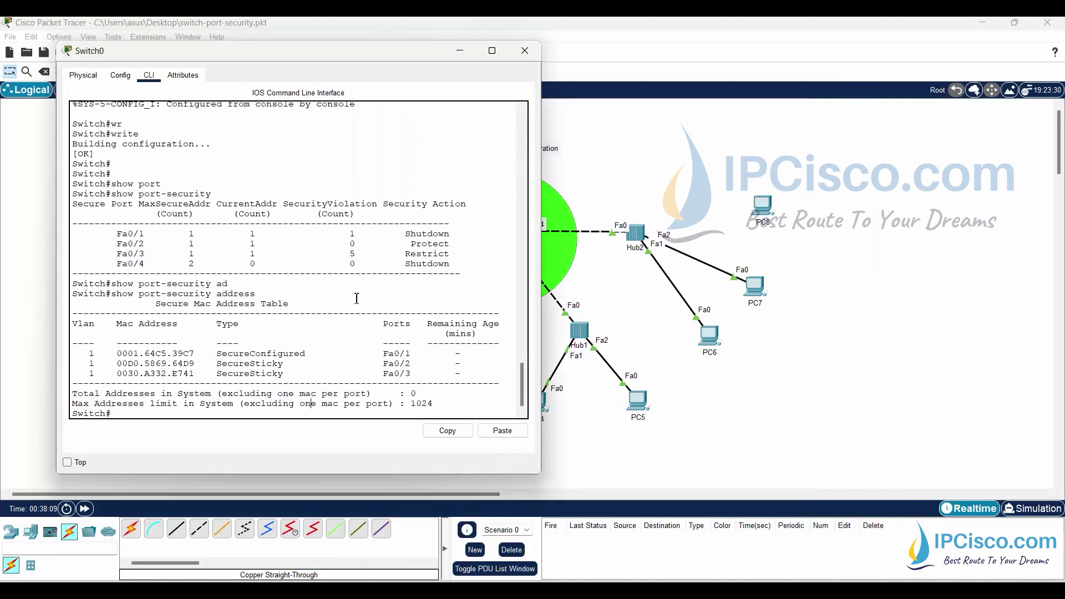
key(Up)
key(Return)
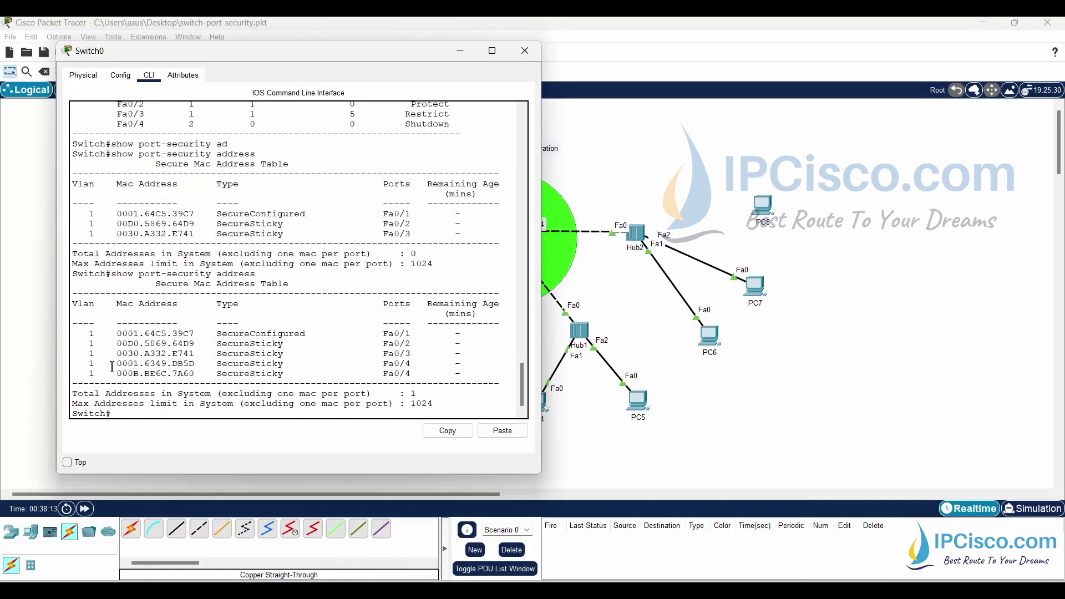
drag(113, 367, 436, 375)
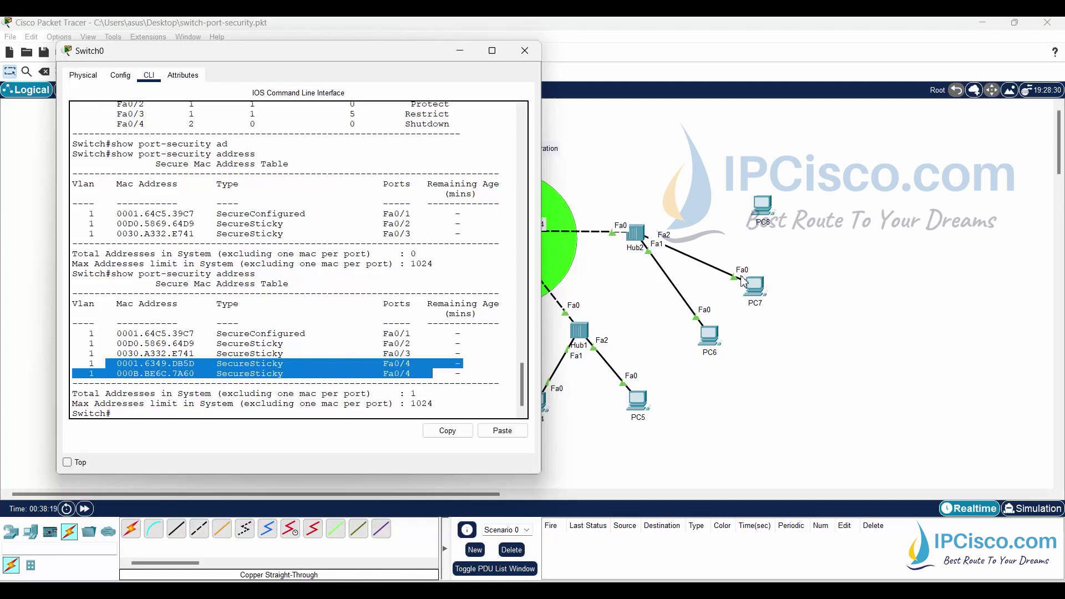
click(411, 363)
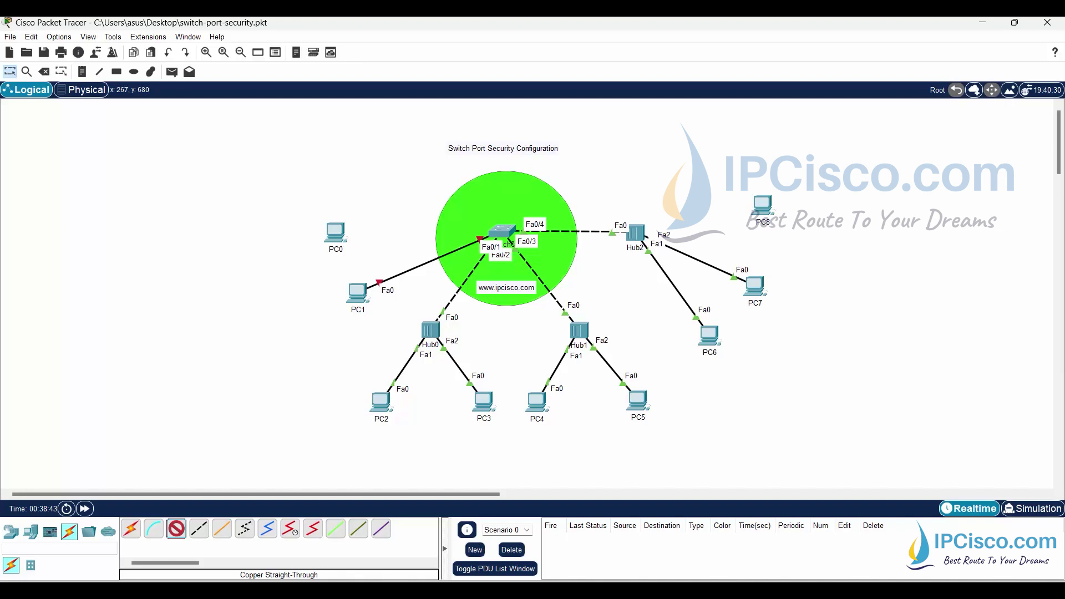
Connect PC8's FastEthernet0 to Hub2's FastEthernet3 with a copper straight-through cable.
click(767, 209)
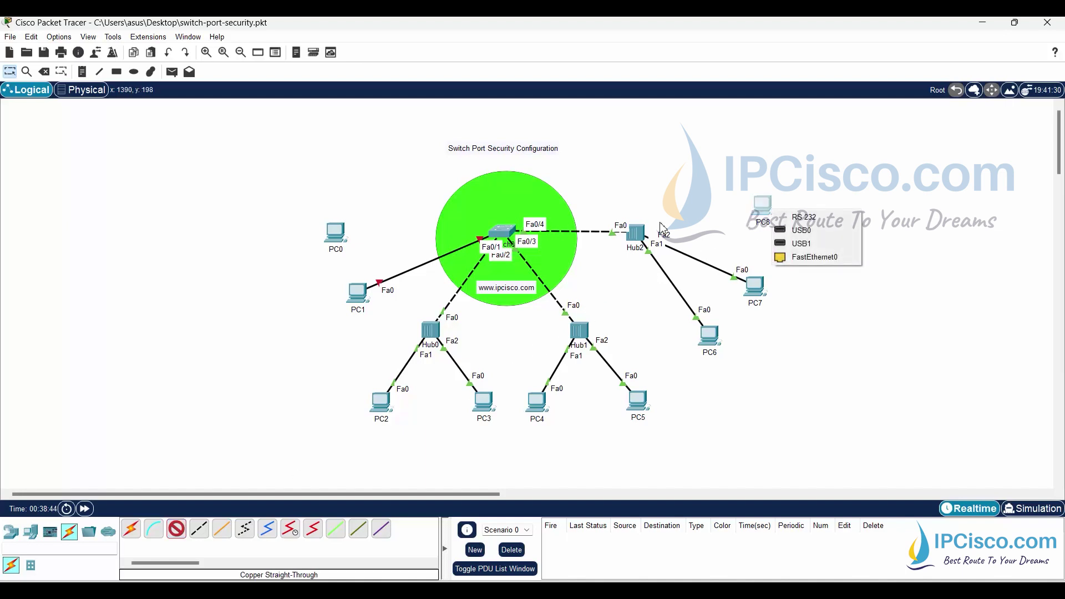
click(811, 257)
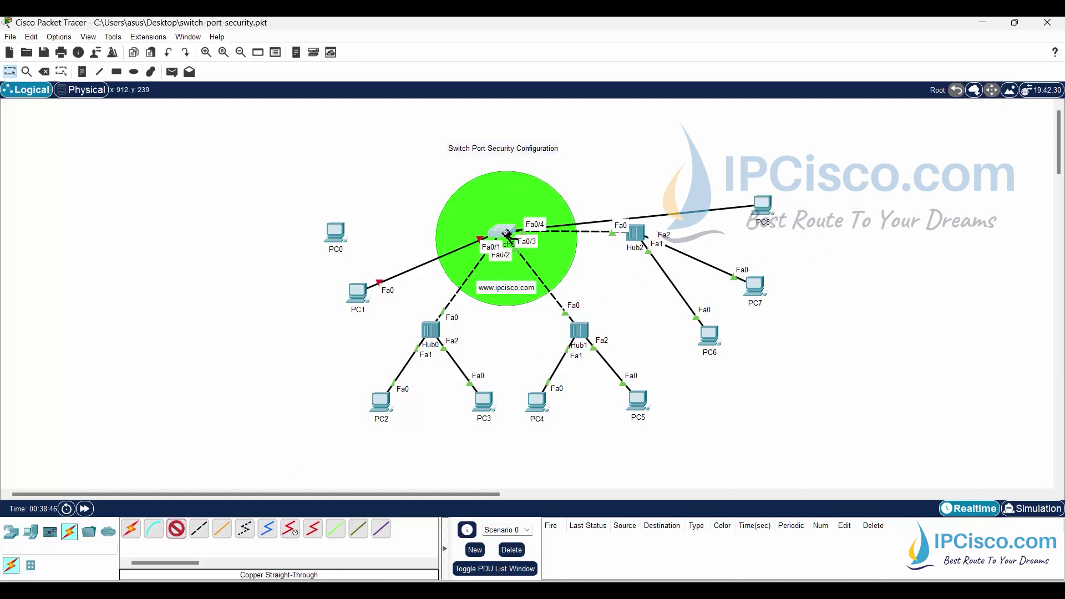
click(636, 235)
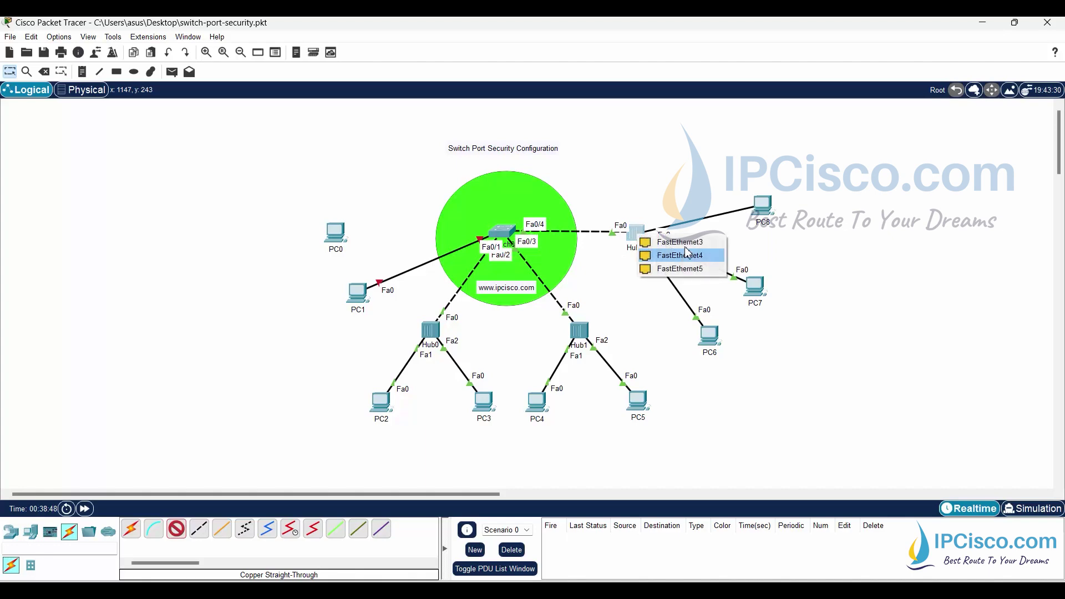
click(679, 242)
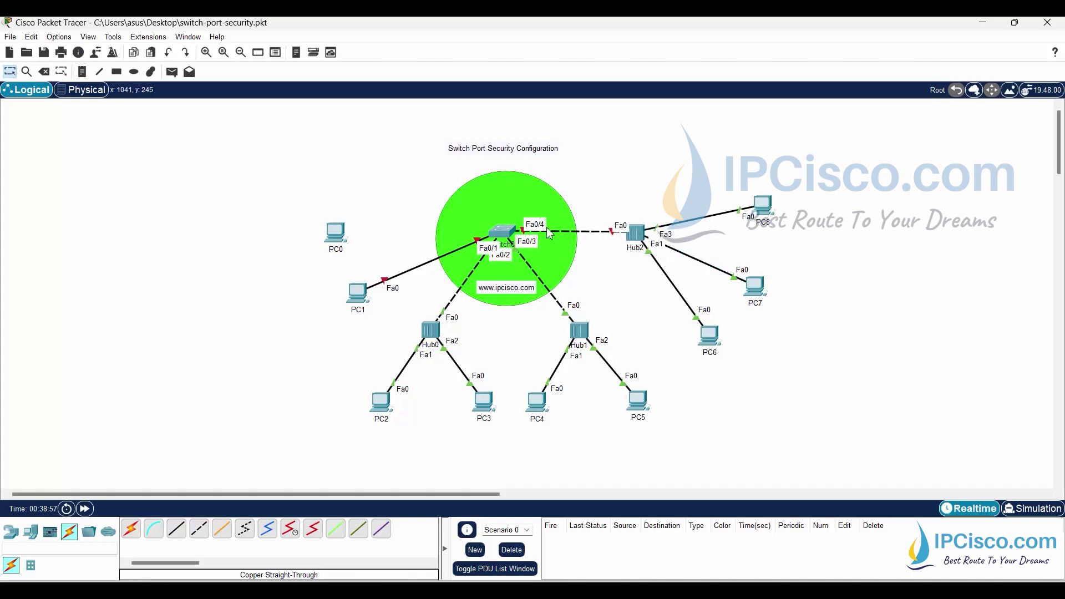
Reopen Switch0's command line, run show port-security and examine the violation count and action for Fa0/4.
click(501, 237)
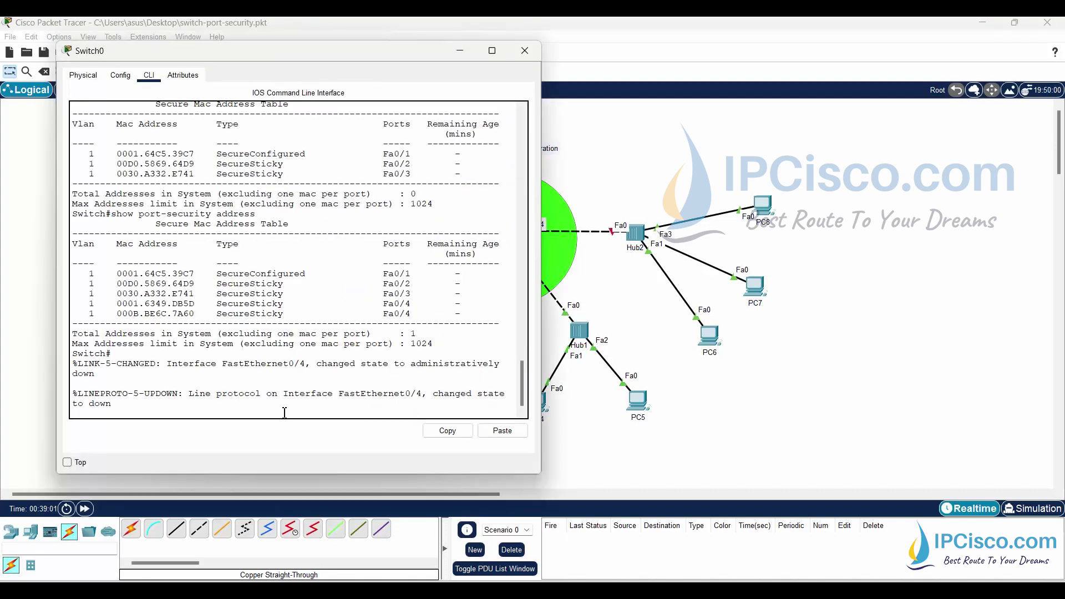
triple_click(75, 396)
click(195, 396)
key(Return)
key(Return)
key(Return)
text(show port)
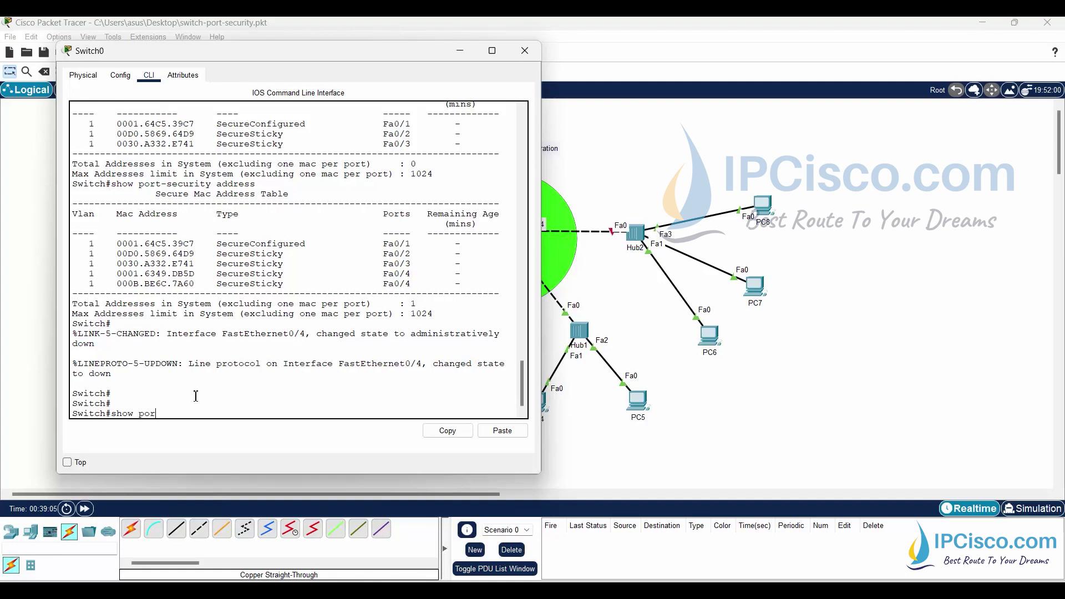
key(Tab)
key(Return)
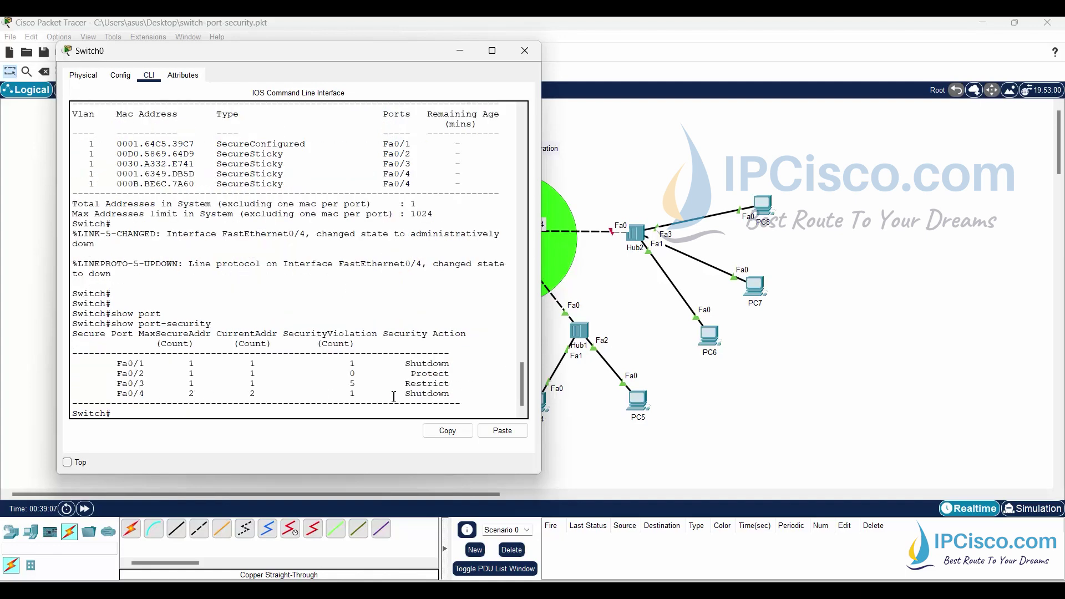
drag(394, 396, 348, 395)
click(311, 400)
Run show port-security interface fastEthernet 0/4 on Switch0 and examine the security violation count.
key(Return)
key(Return)
key(Up)
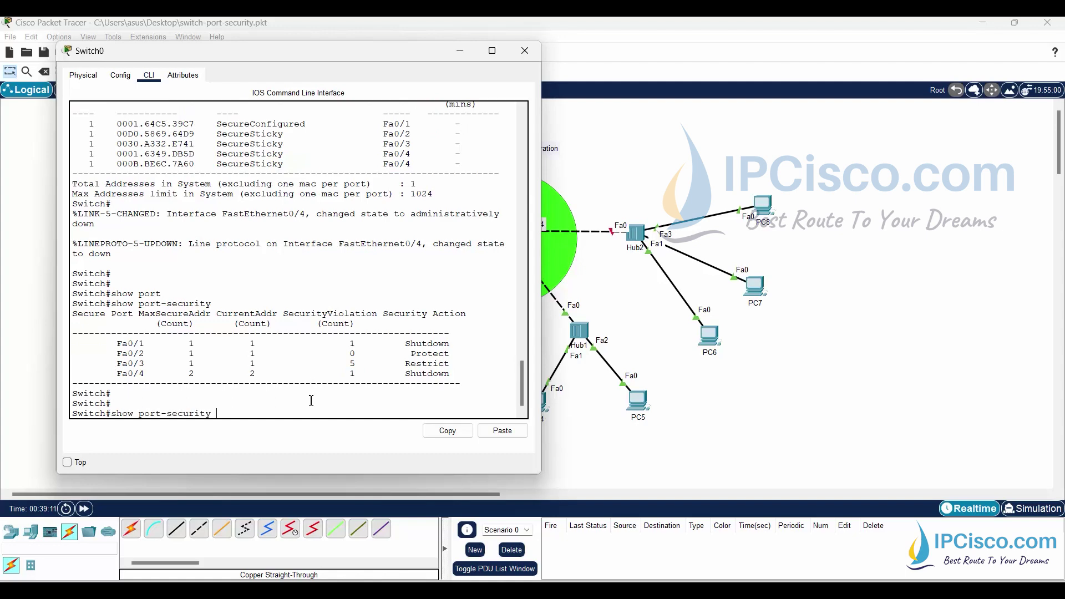
text(?)
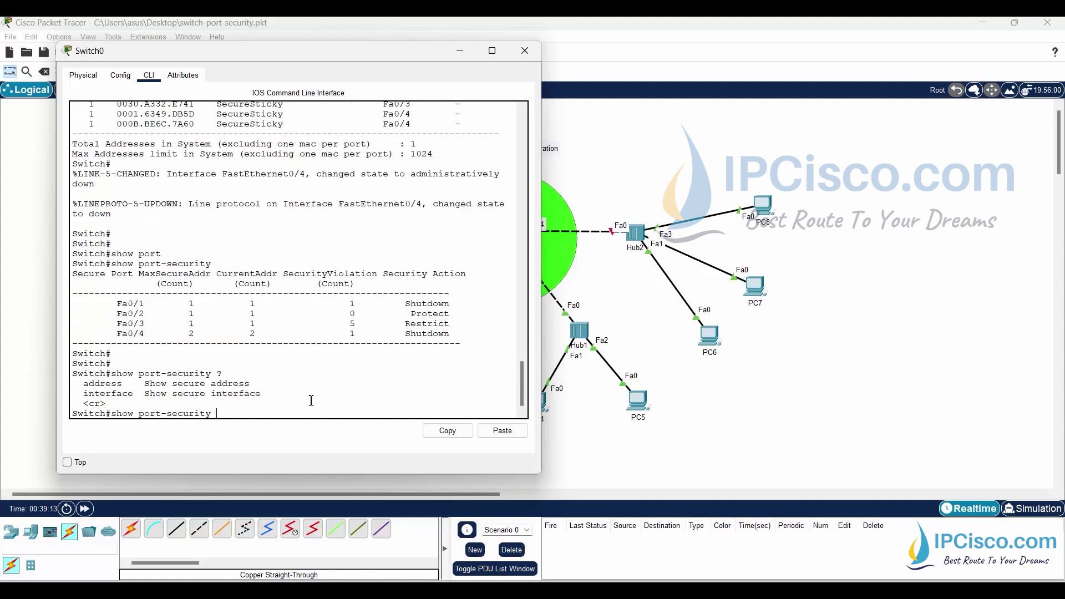
text(int)
key(Tab)
text(fa)
key(Tab)
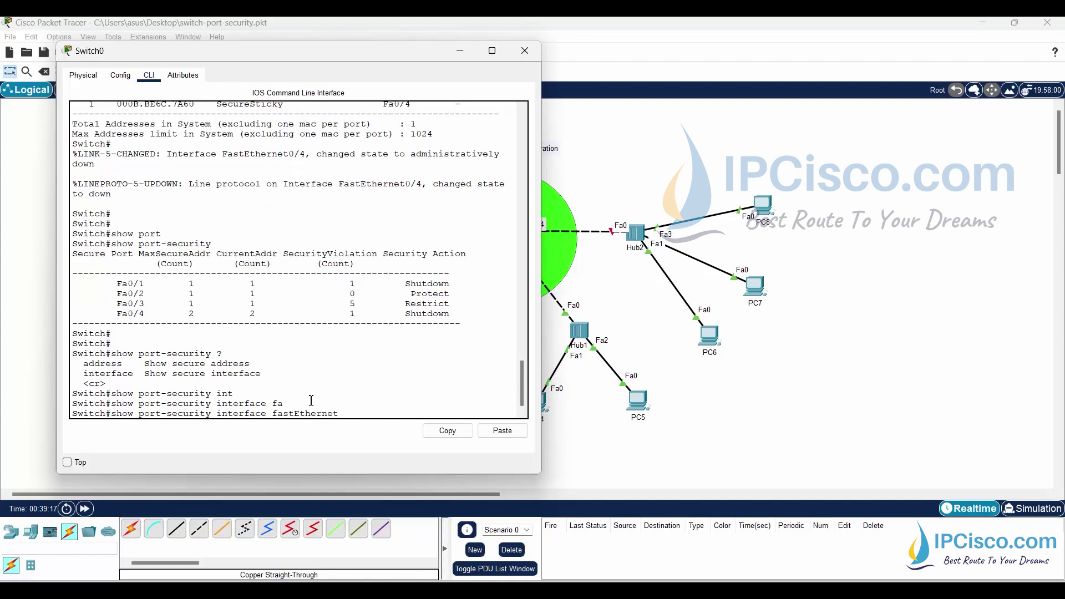
text(0/4)
key(Return)
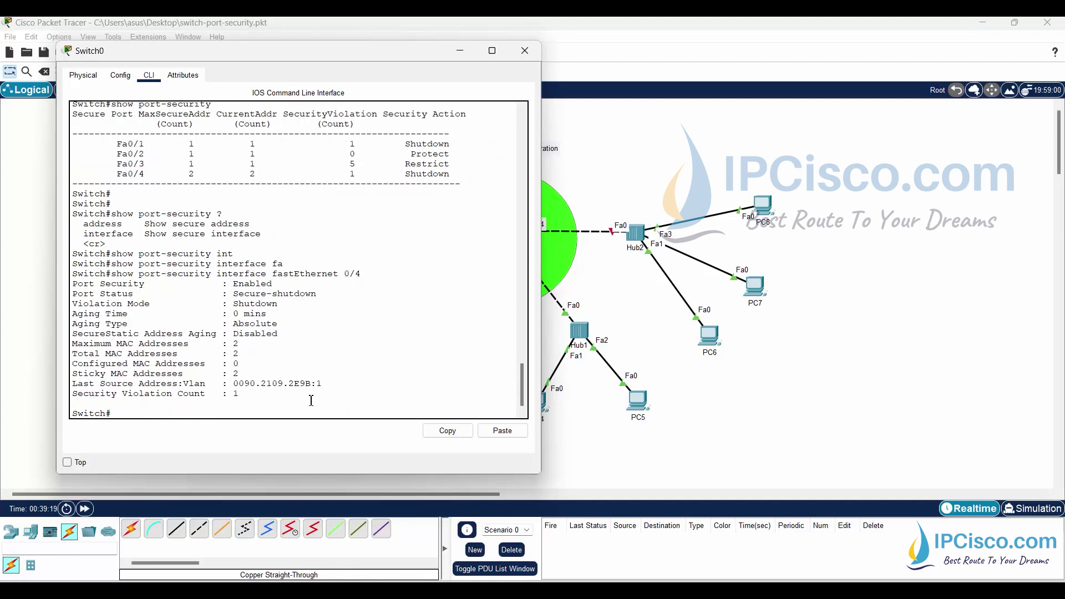
drag(239, 394, 77, 396)
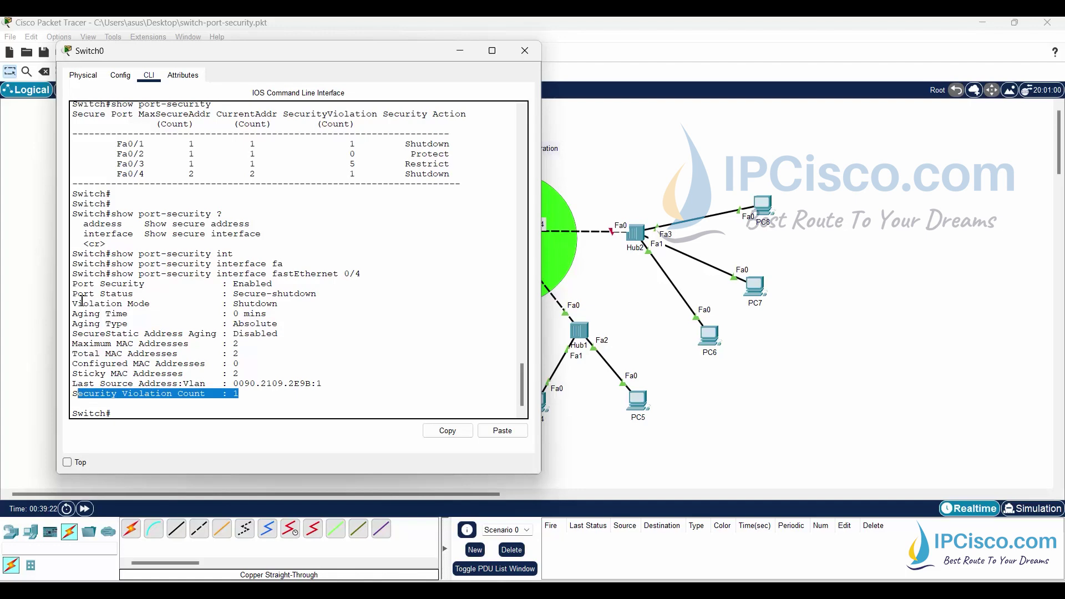
Examine the port status and port security lines in the fastEthernet 0/4 output.
drag(74, 294, 317, 295)
click(294, 314)
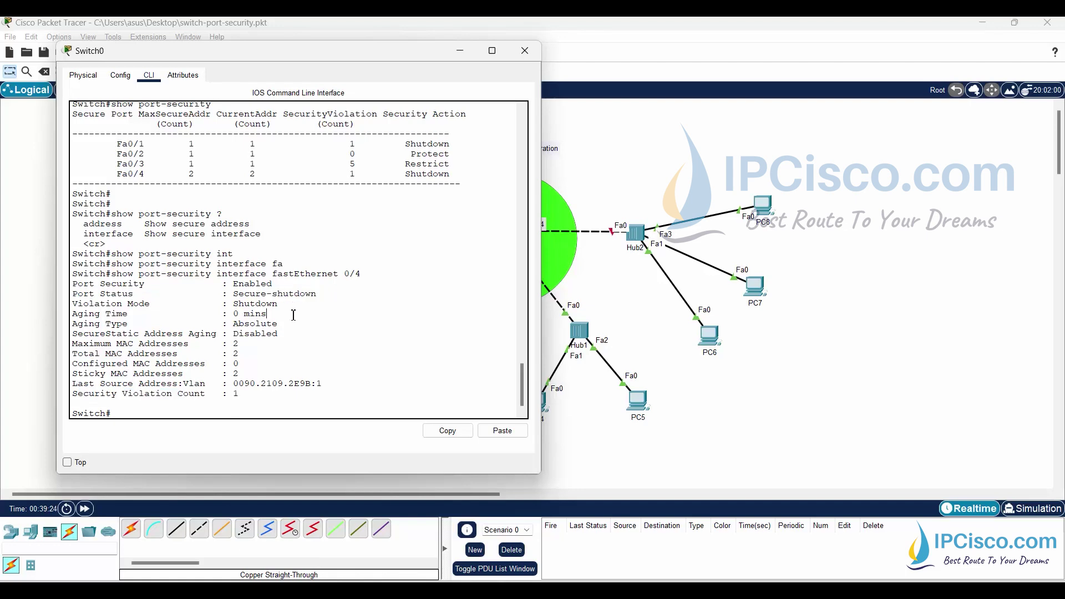
drag(73, 284, 272, 285)
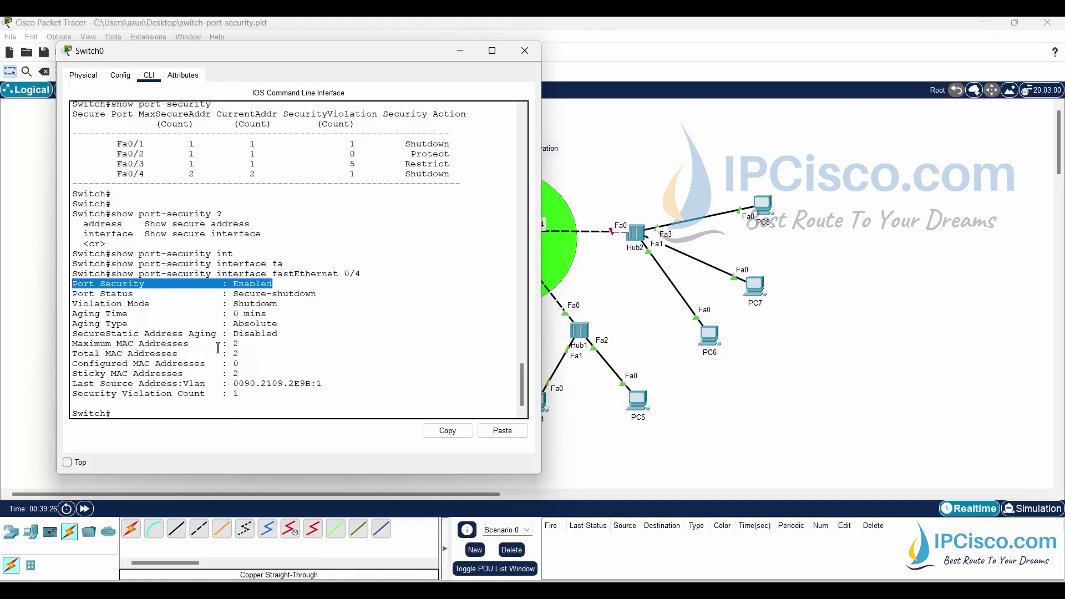
click(313, 311)
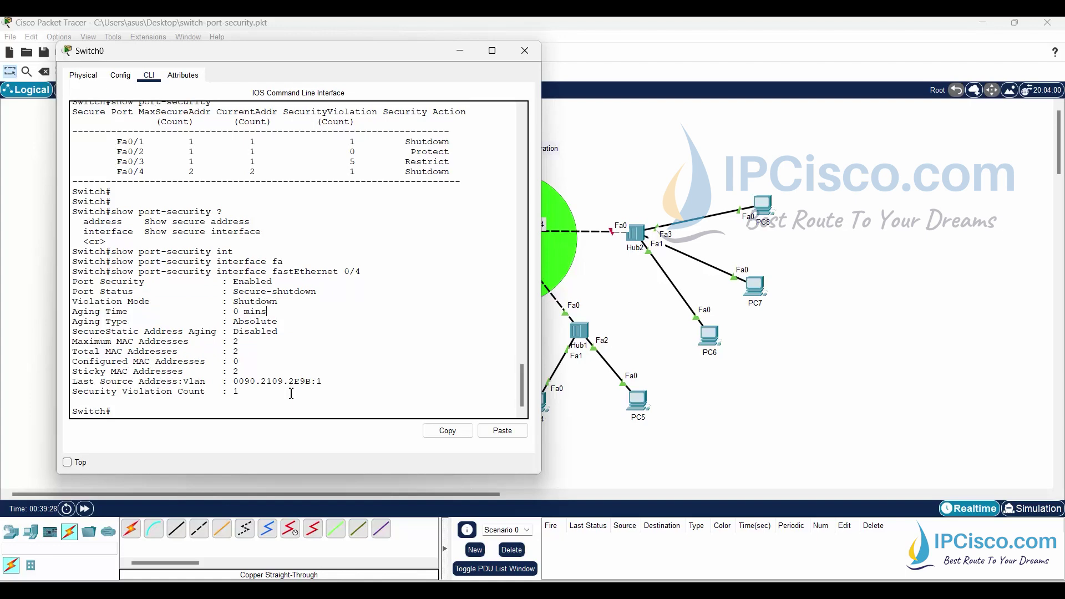
Run show port-security address on Switch0 and examine the secure MAC address entries for Fa0/4.
key(Return)
key(Return)
key(Return)
text(shw)
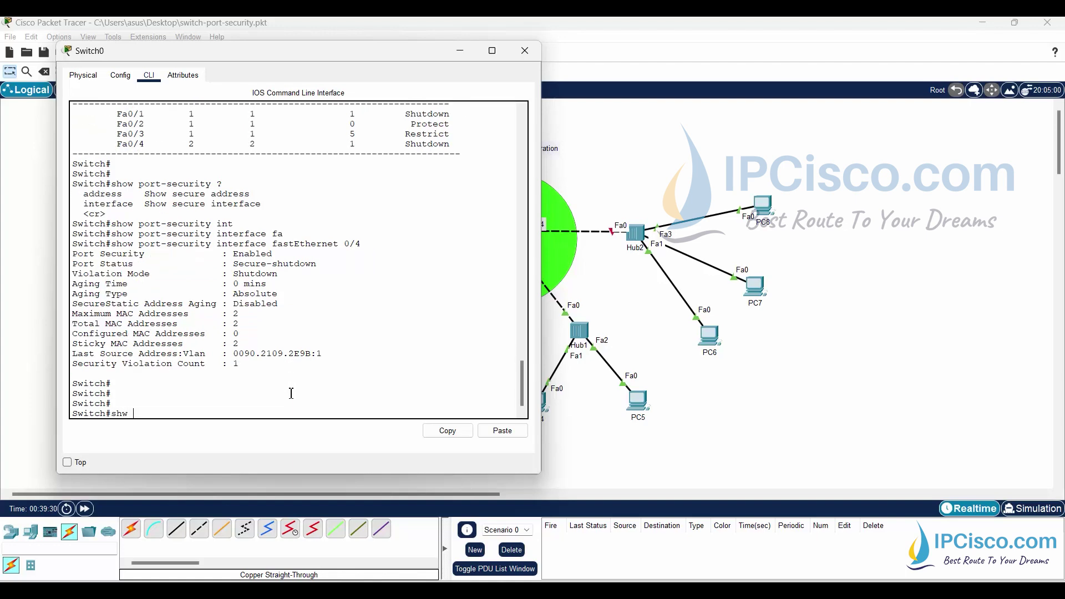
key(Tab)
text(por)
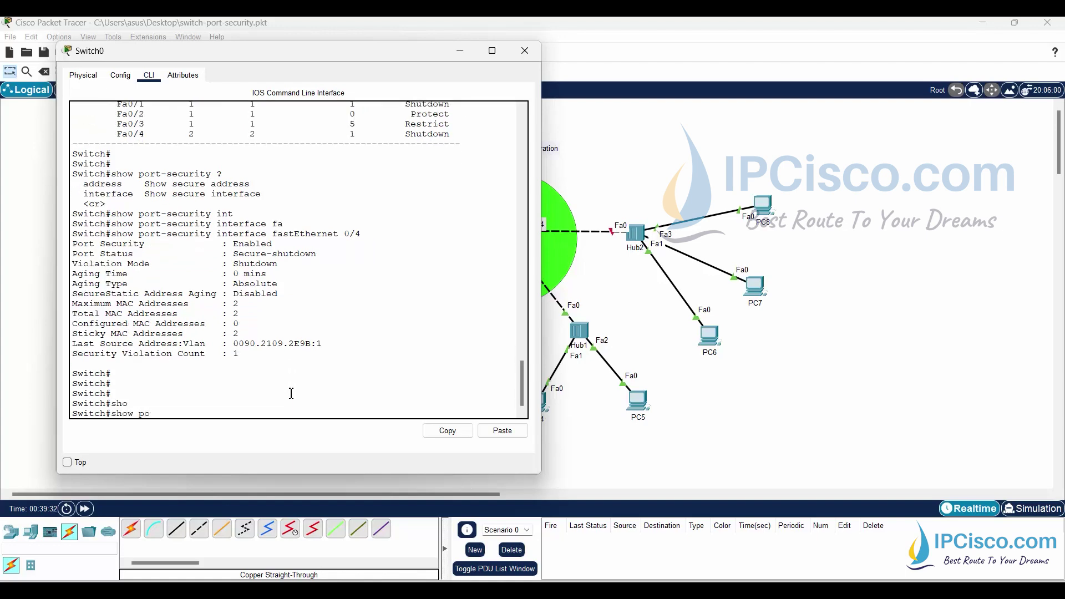
key(Tab)
text(add)
key(Tab)
key(Return)
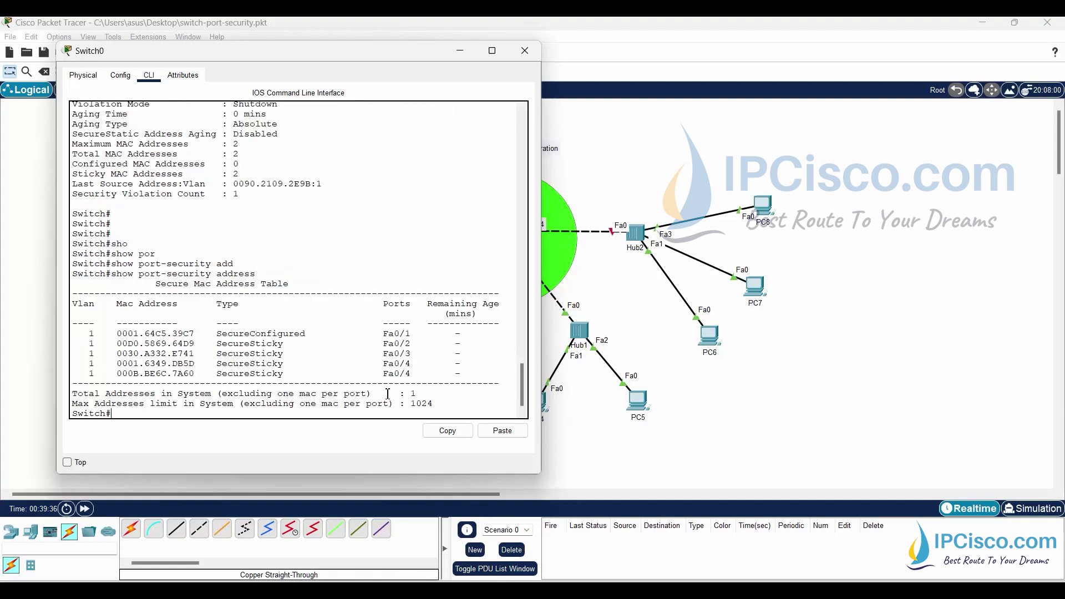
drag(90, 363, 444, 375)
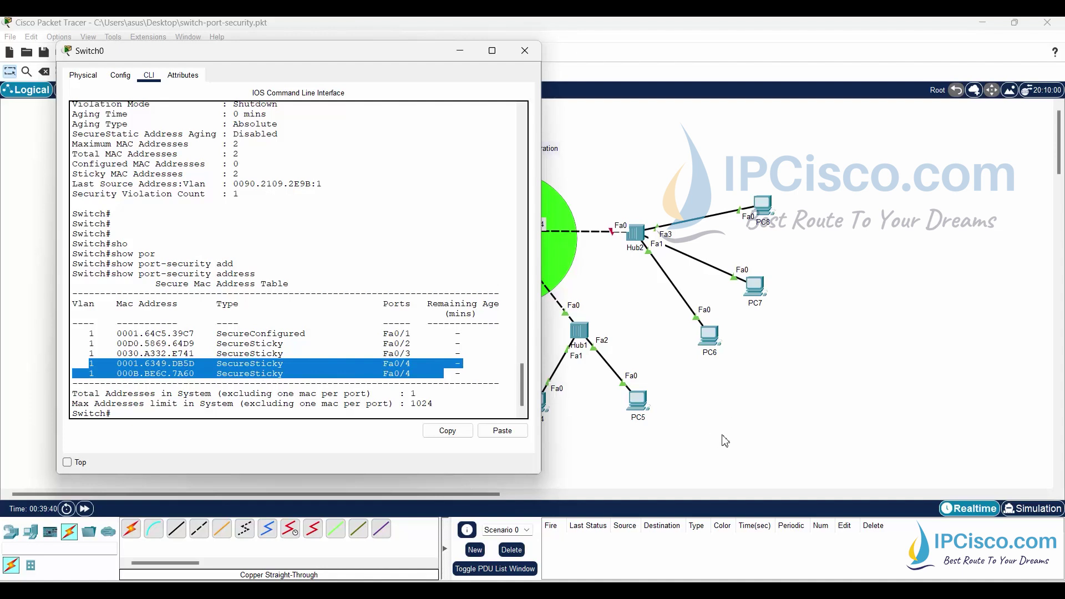